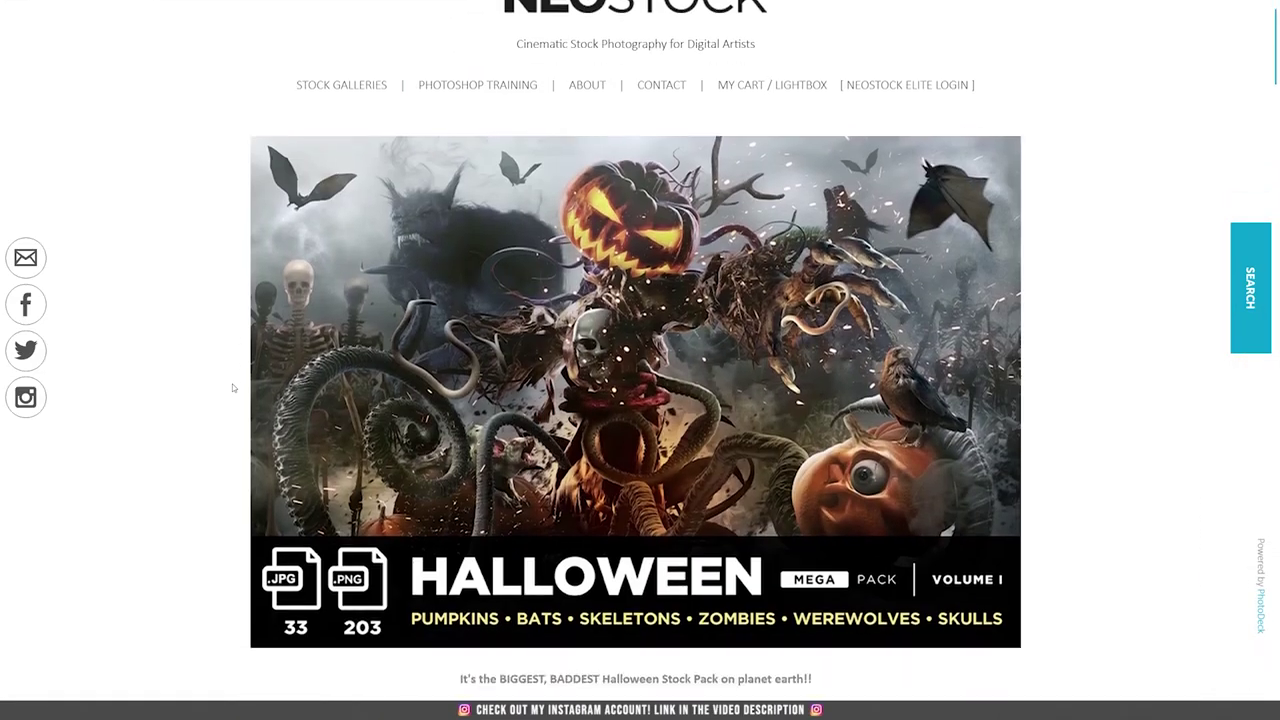
Browse the Halloween Mega Pack page to its end, examining the included stock collections and the free bonus tentacle set.
scroll(233, 388, "down", 2)
scroll(233, 388, "down", 8)
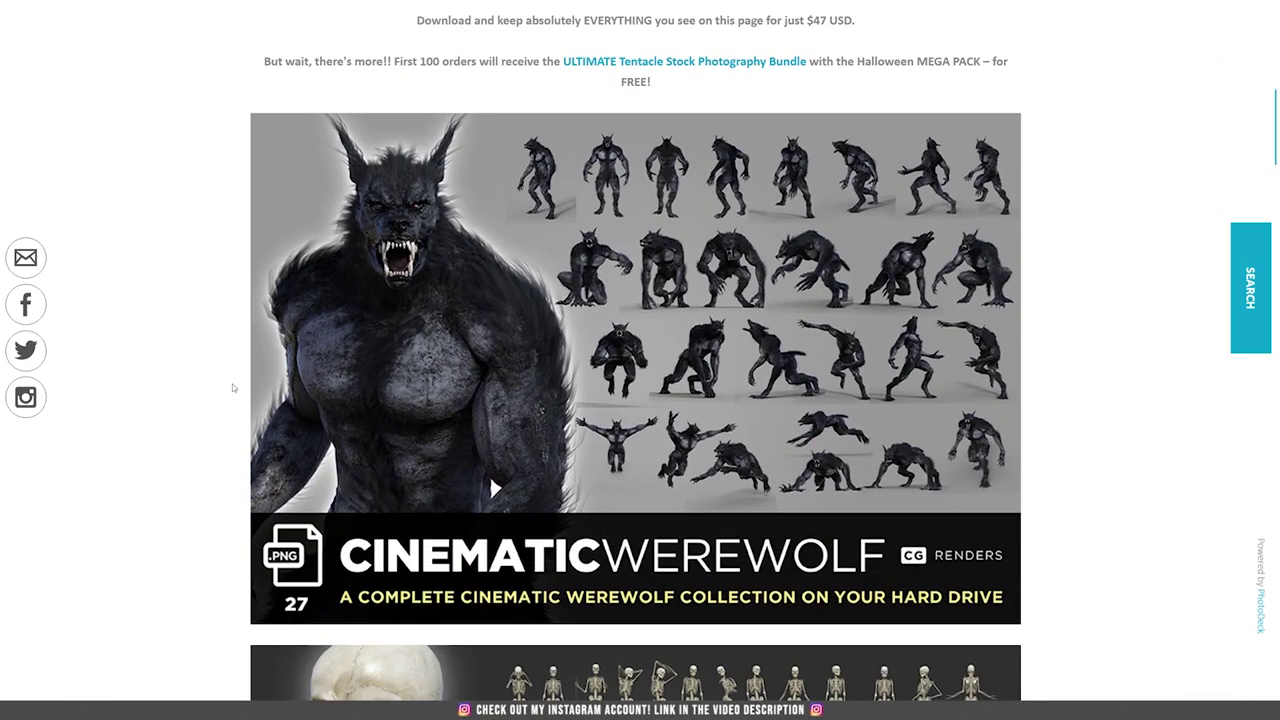
scroll(233, 388, "down", 13)
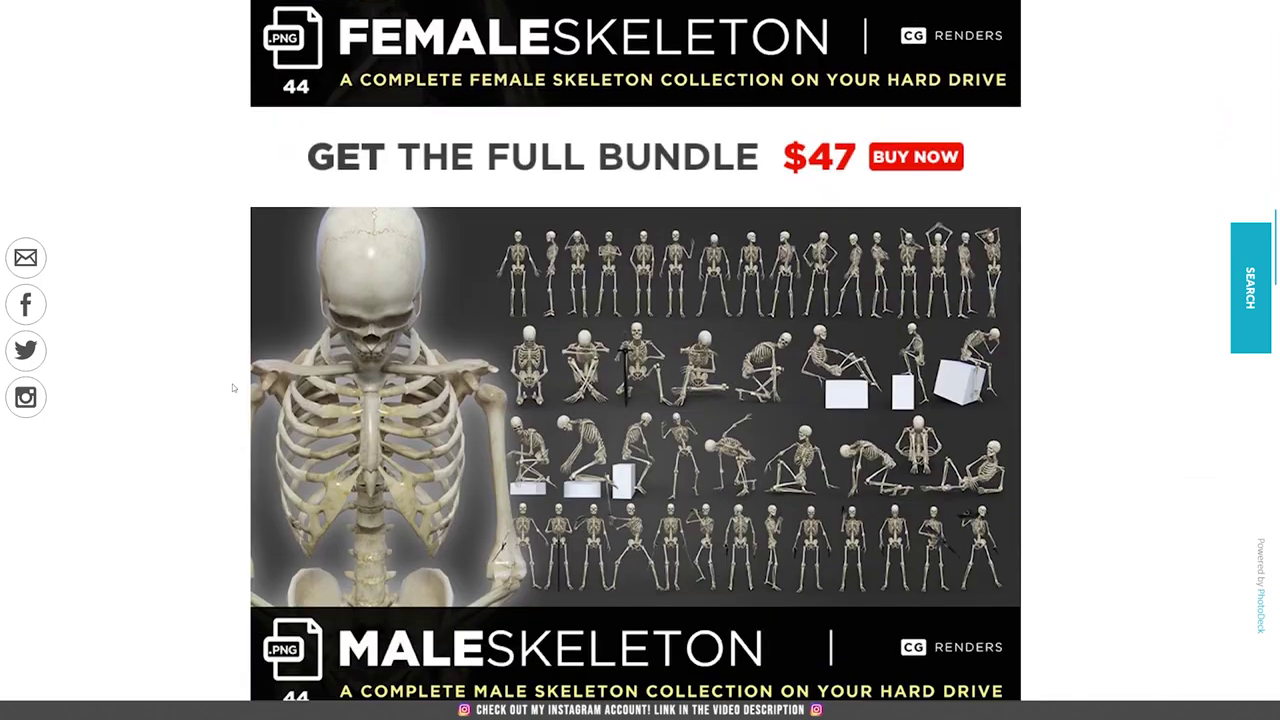
scroll(233, 388, "down", 16)
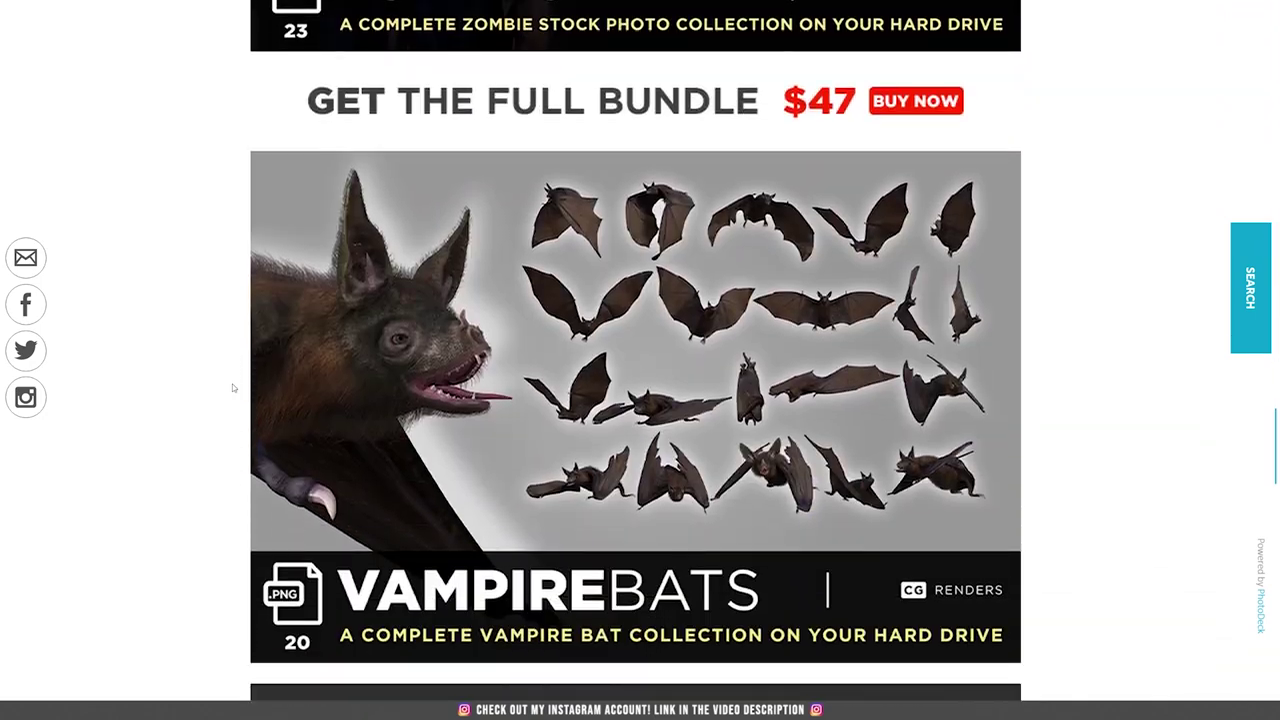
scroll(233, 388, "down", 12)
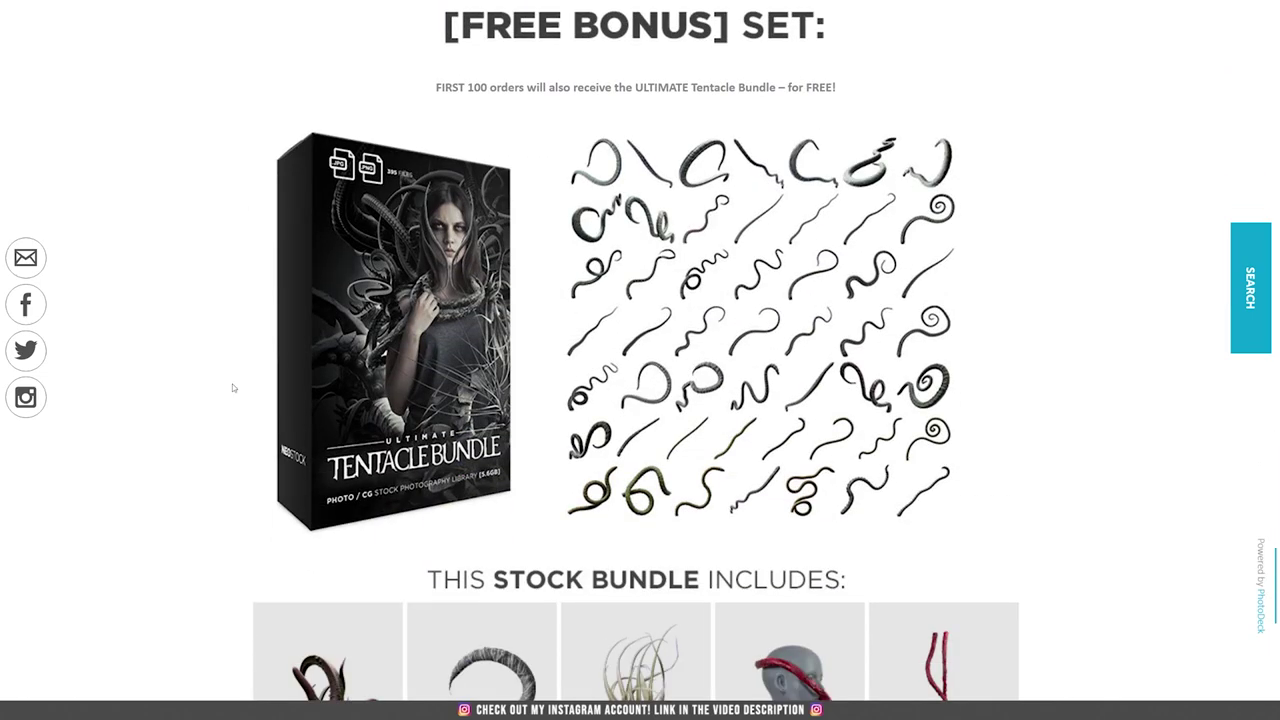
scroll(233, 388, "down", 6)
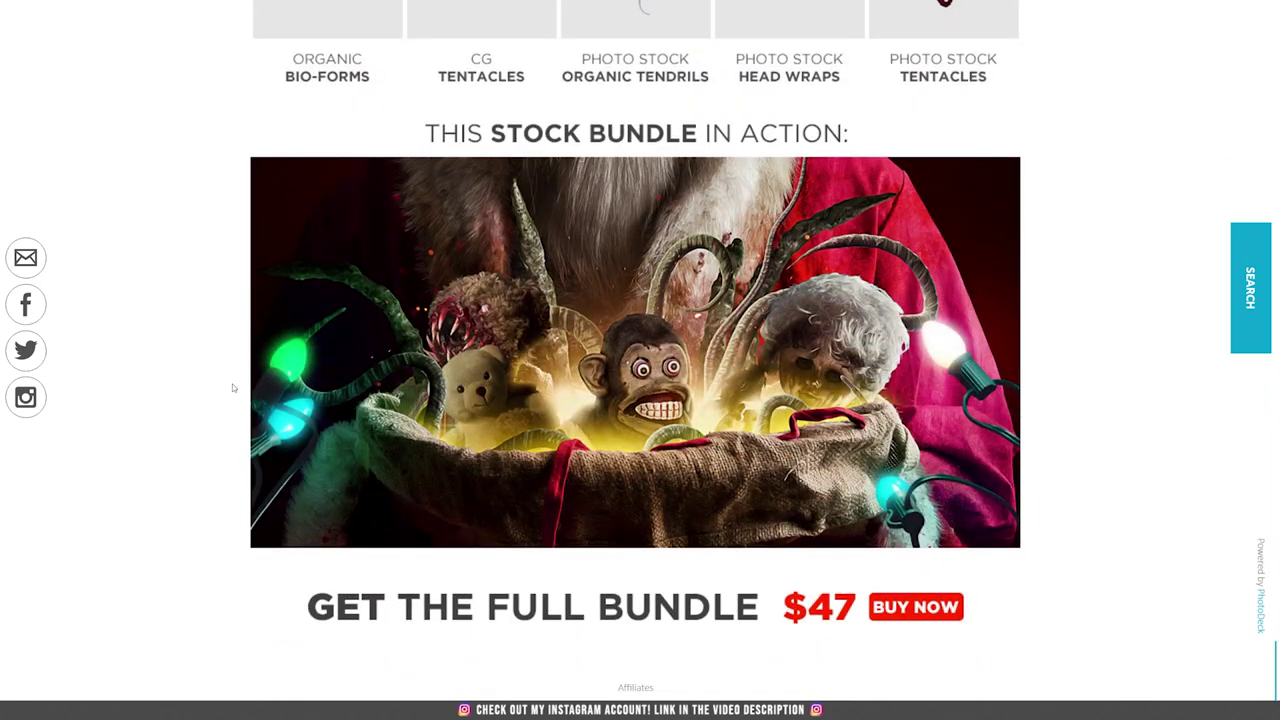
scroll(233, 388, "down", 6)
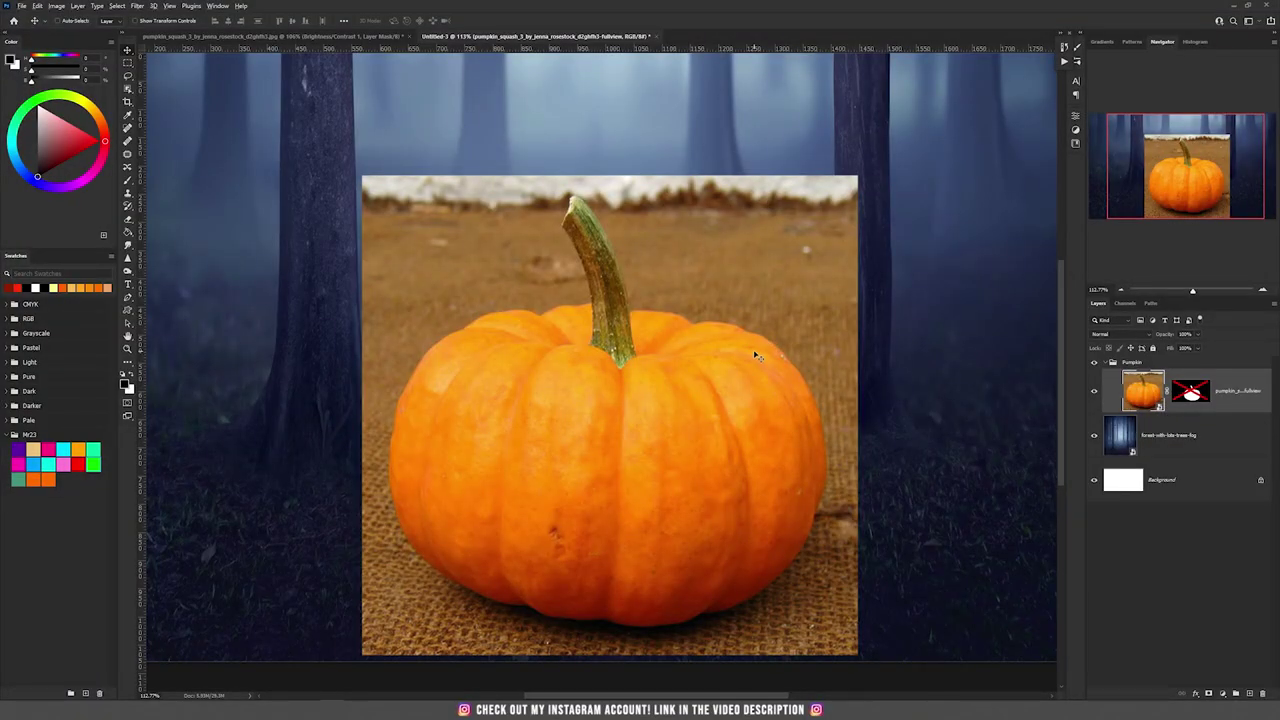
scroll(757, 355, "down", 2)
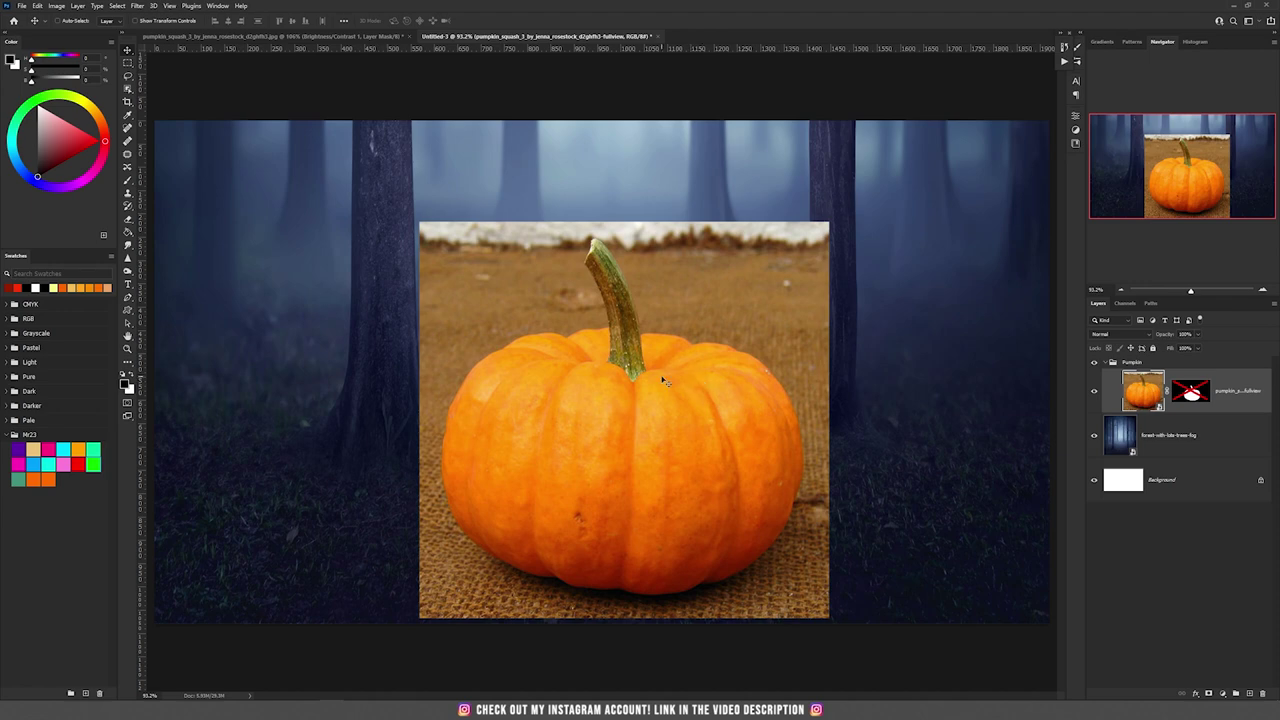
scroll(758, 384, "down", 5)
scroll(759, 384, "up", 5)
key("ctrl+minus")
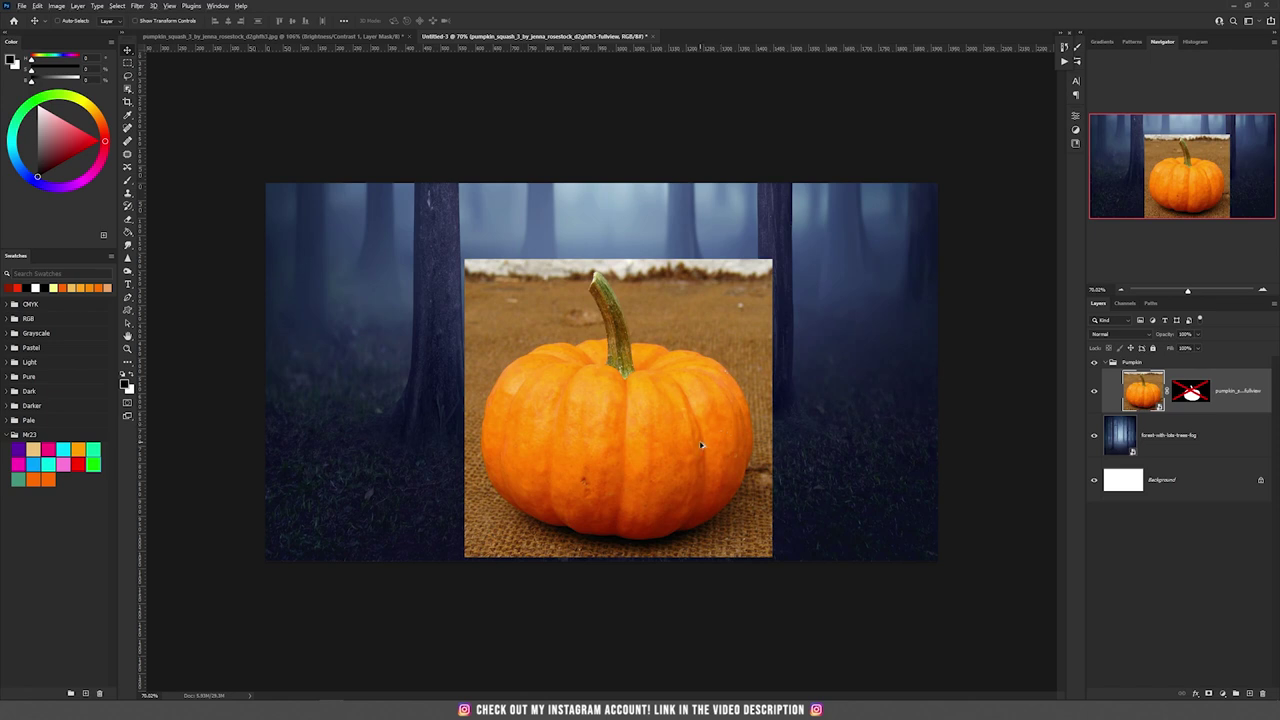
scroll(701, 445, "up", 3)
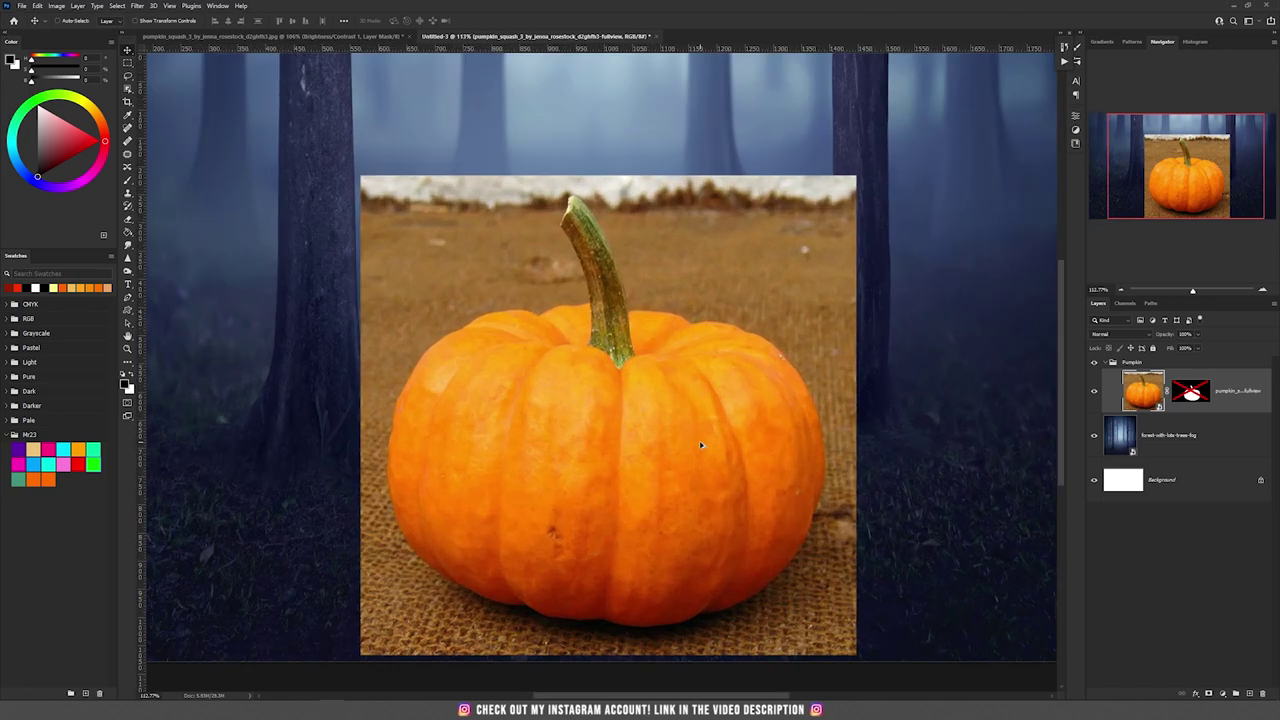
Try cutting out a duplicate of the pumpkin layer with the Object Selection tool and a layer mask, and inspect the edges.
key("ctrl+j")
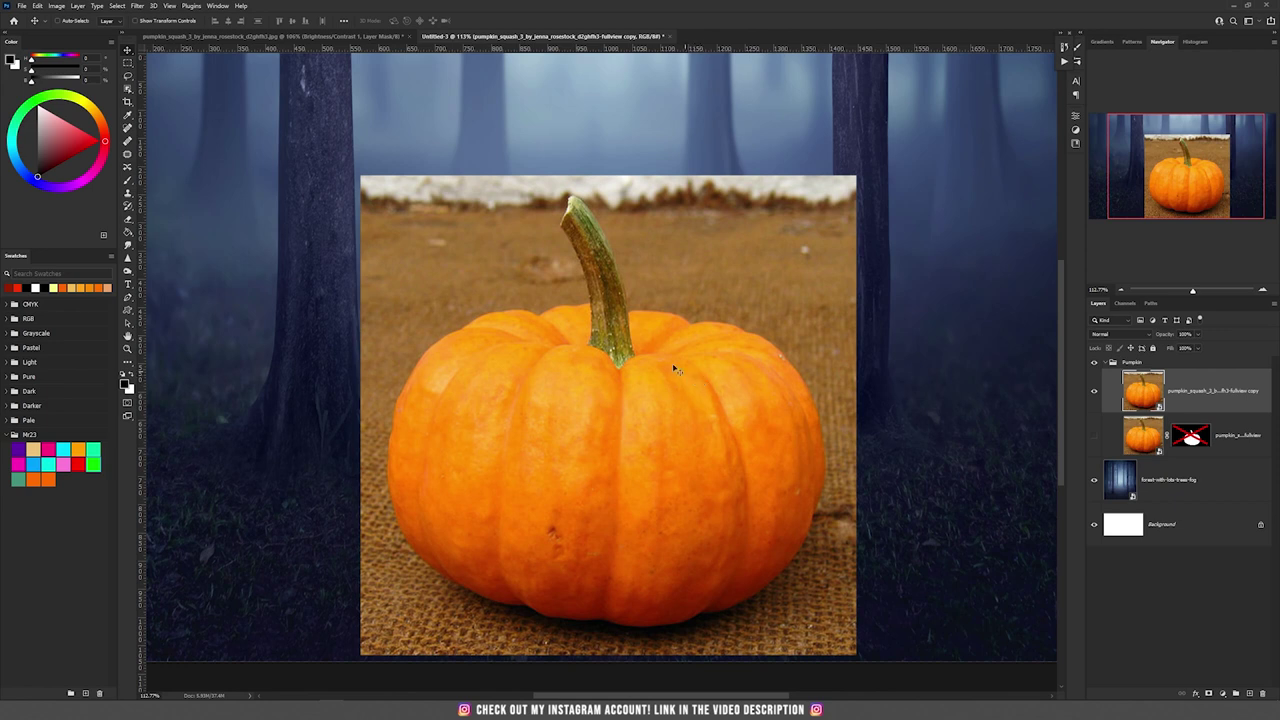
key("w")
right_click(127, 90)
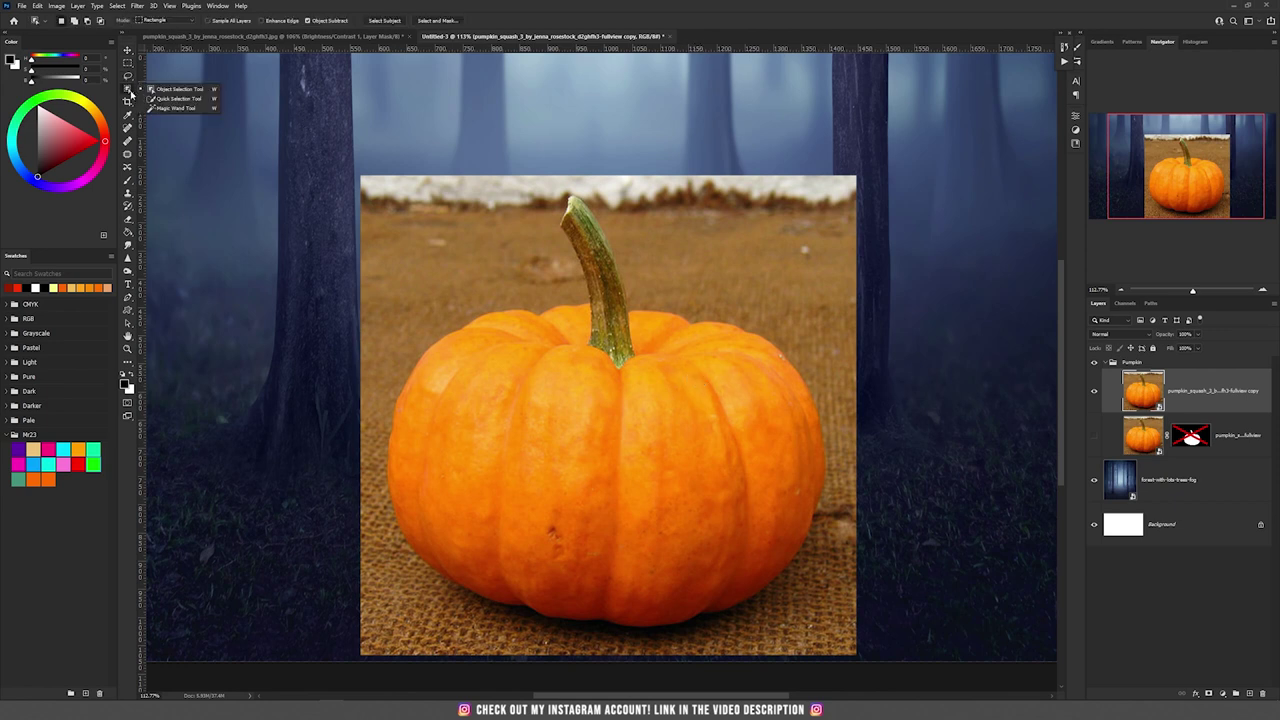
left_click(181, 93)
left_click_drag(378, 197, 840, 648)
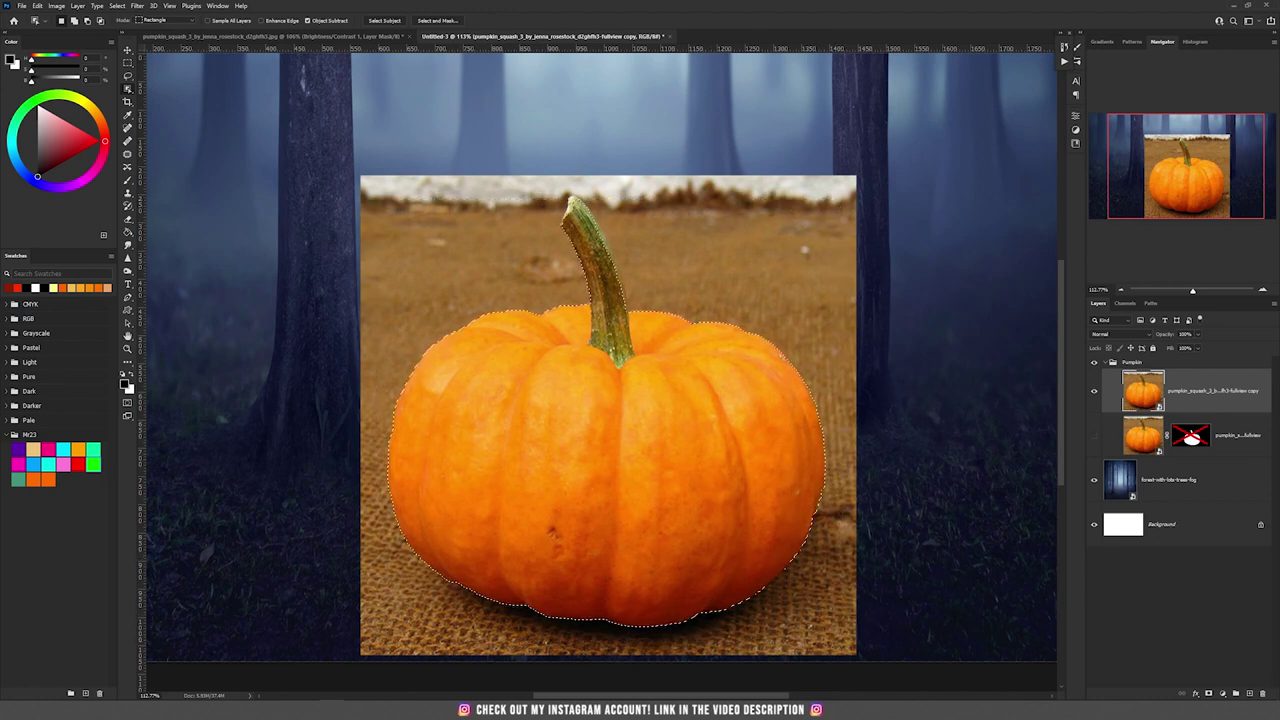
left_click(1209, 694)
key("v")
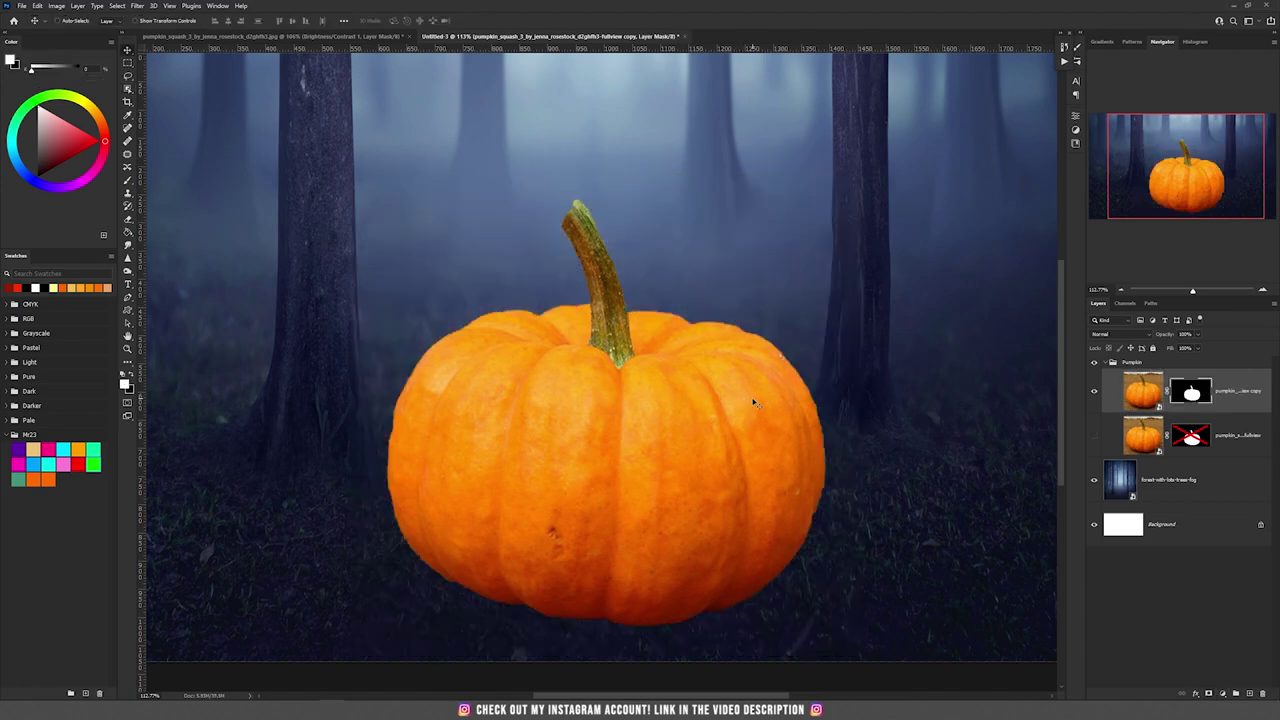
scroll(738, 407, "down", 10)
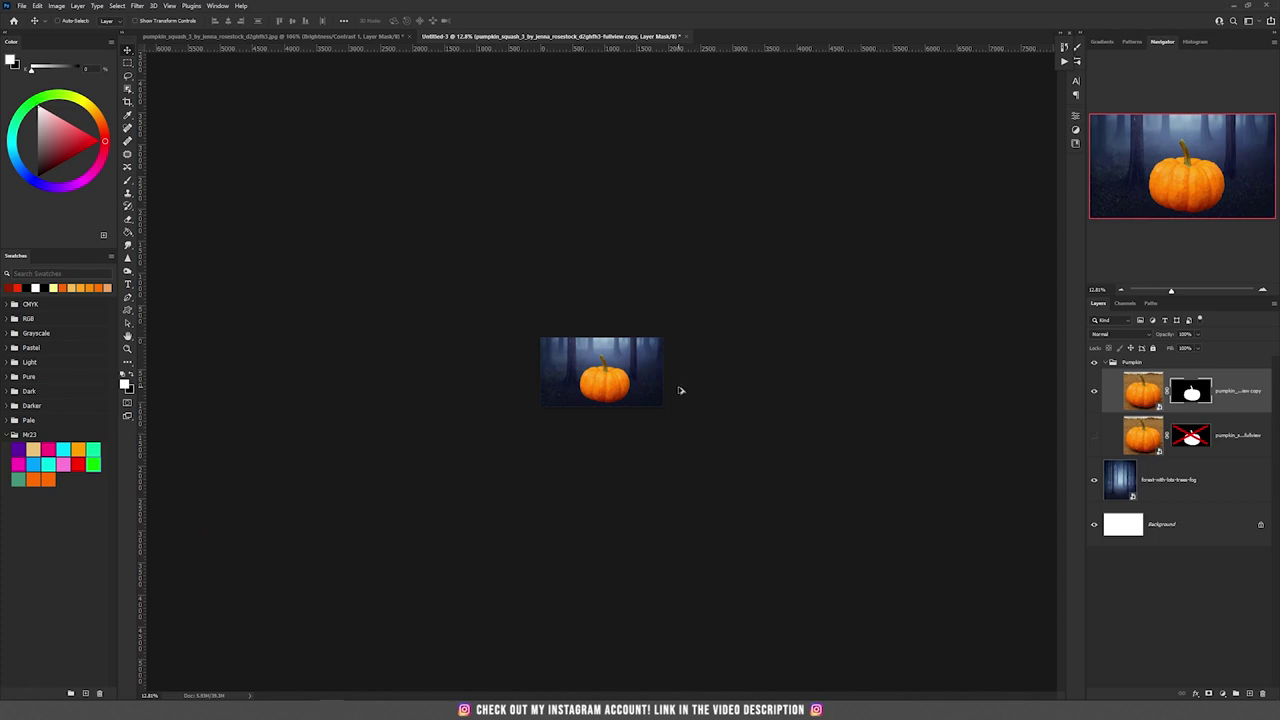
scroll(640, 414, "up", 10)
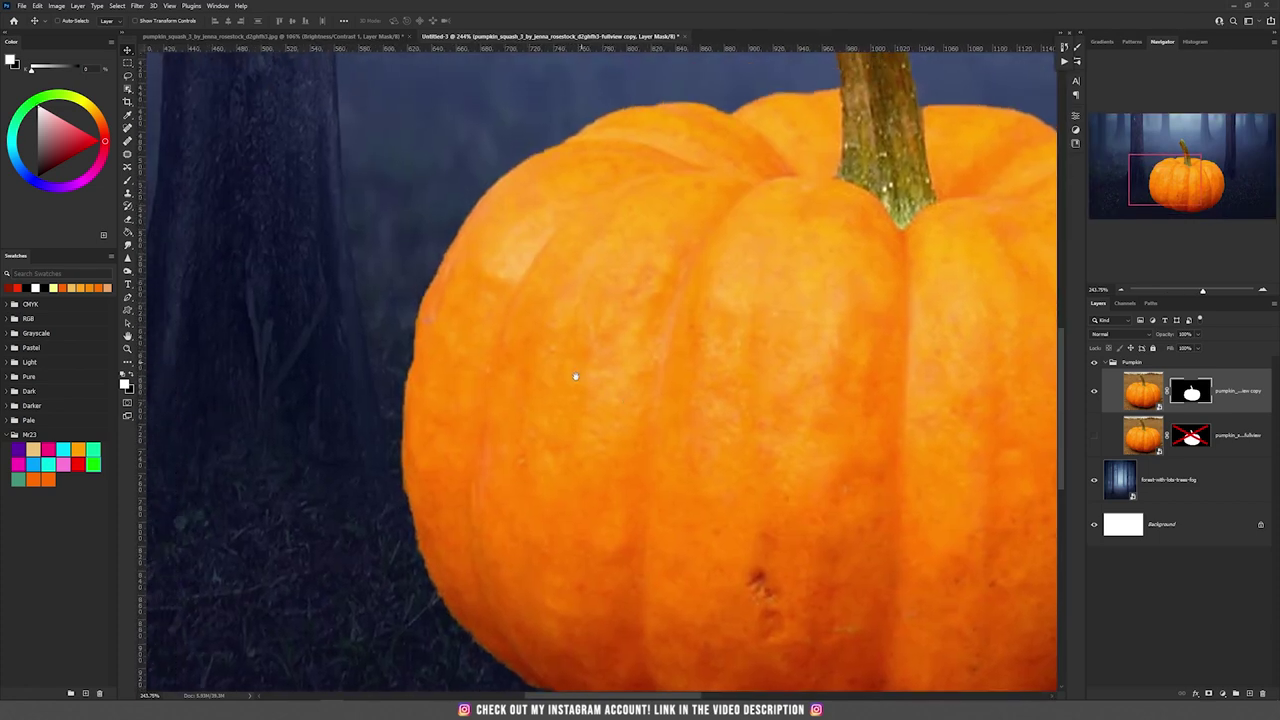
scroll(454, 407, "down", 3)
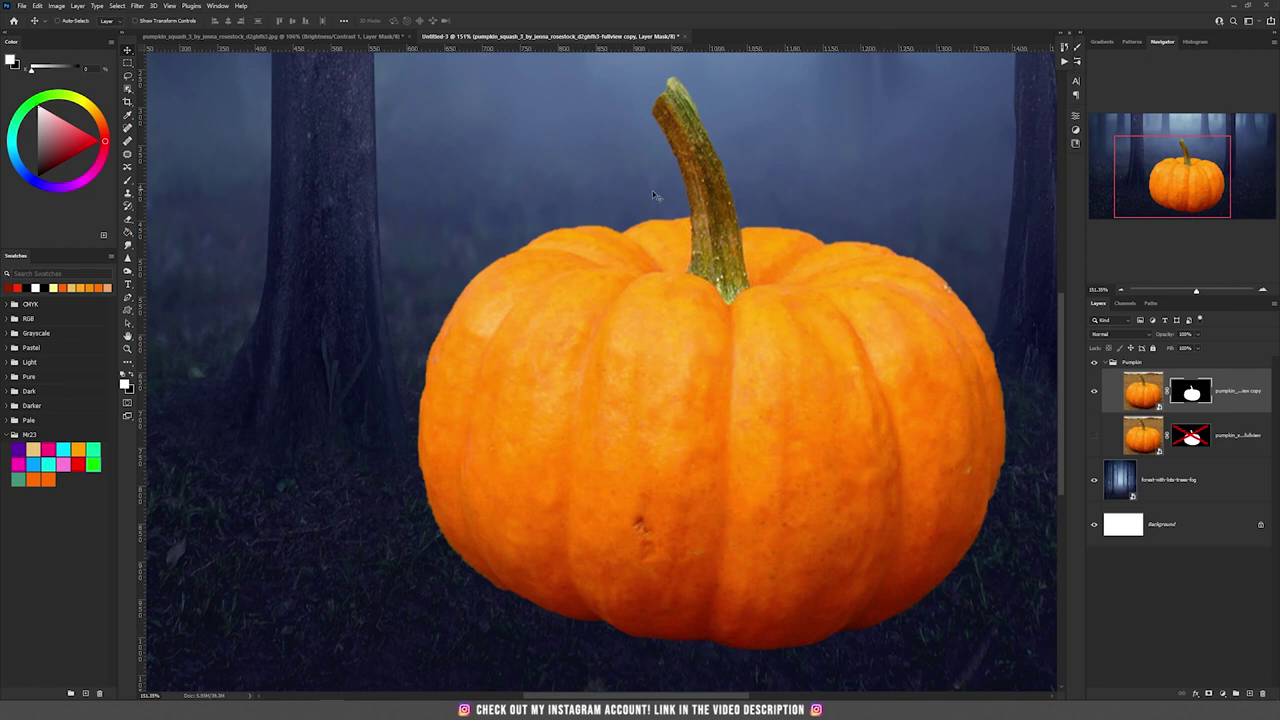
Delete the duplicate's layer mask and start tracing the pumpkin's outline with the Pen tool.
key("Delete")
key("p")
left_click(420, 450)
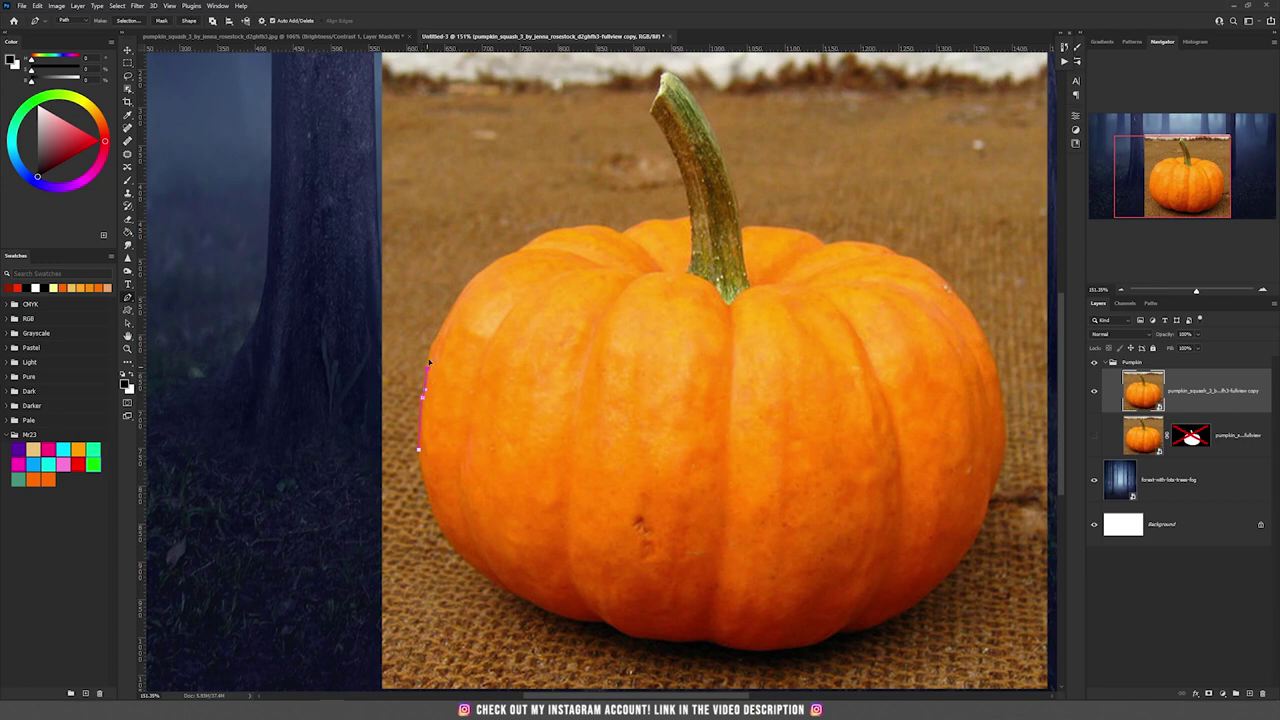
left_click_drag(435, 337, 445, 325)
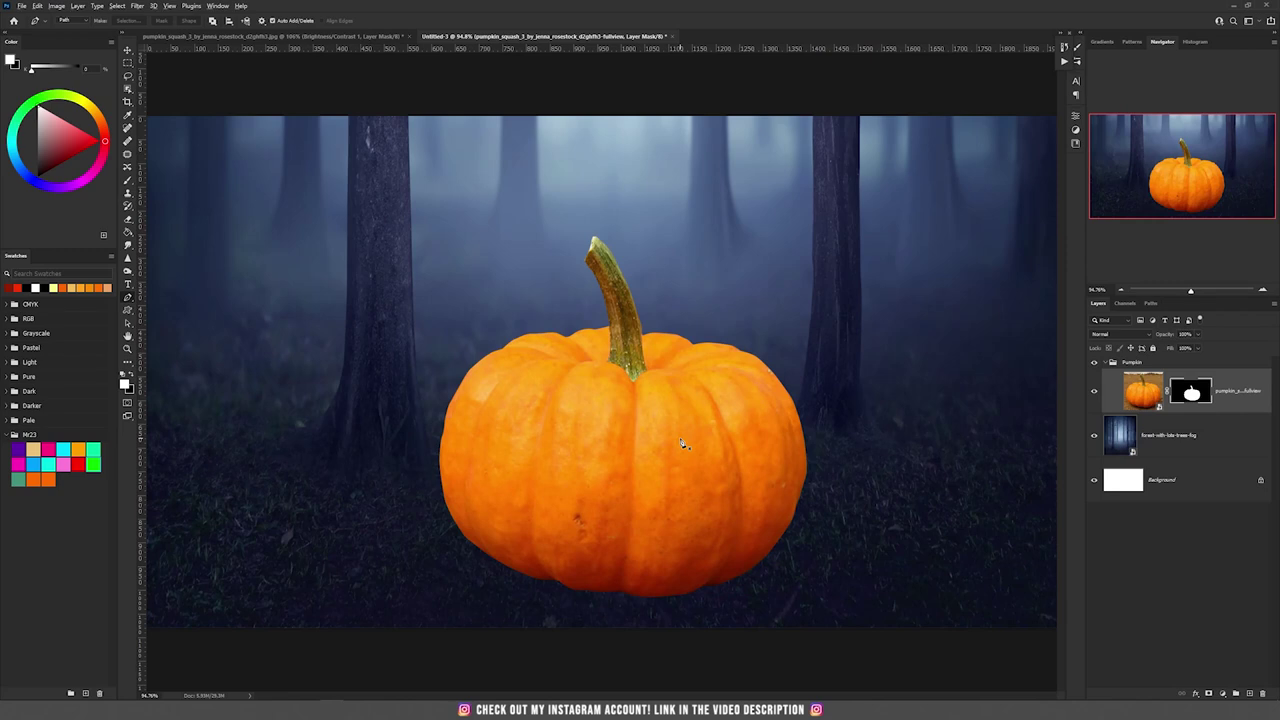
key("v")
key("alt+v")
key("Escape")
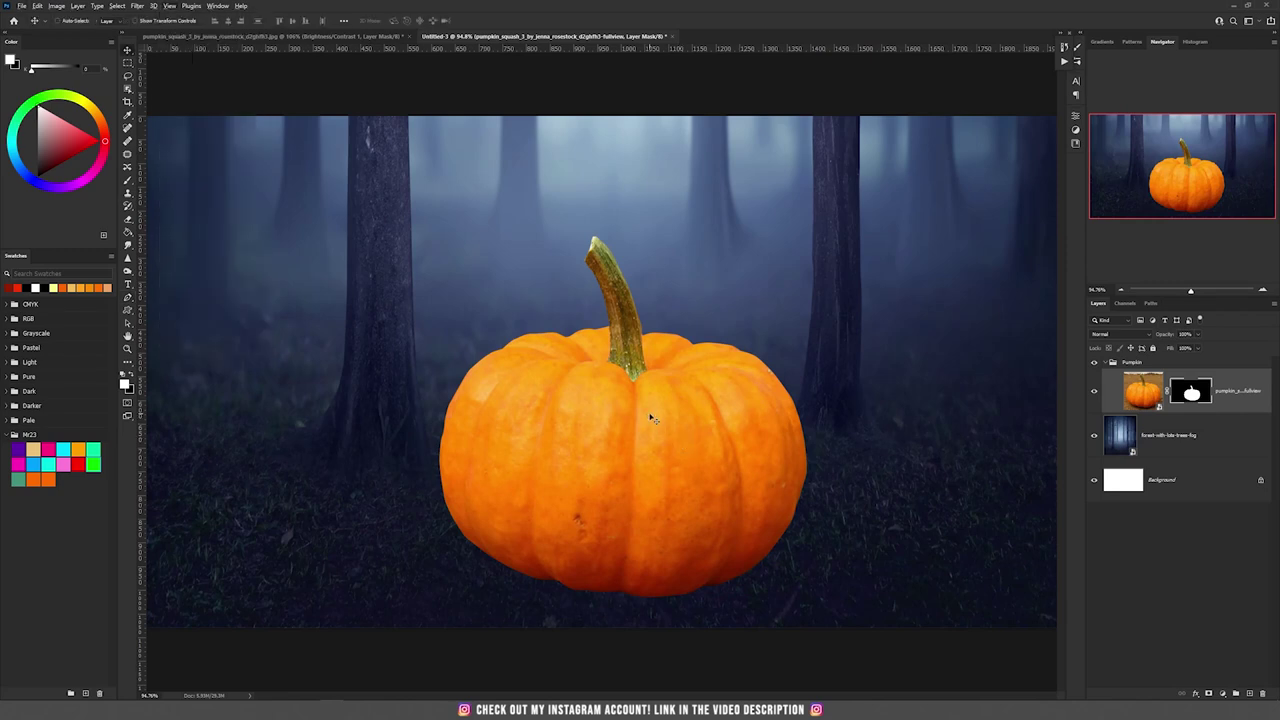
scroll(654, 438, "up", 2)
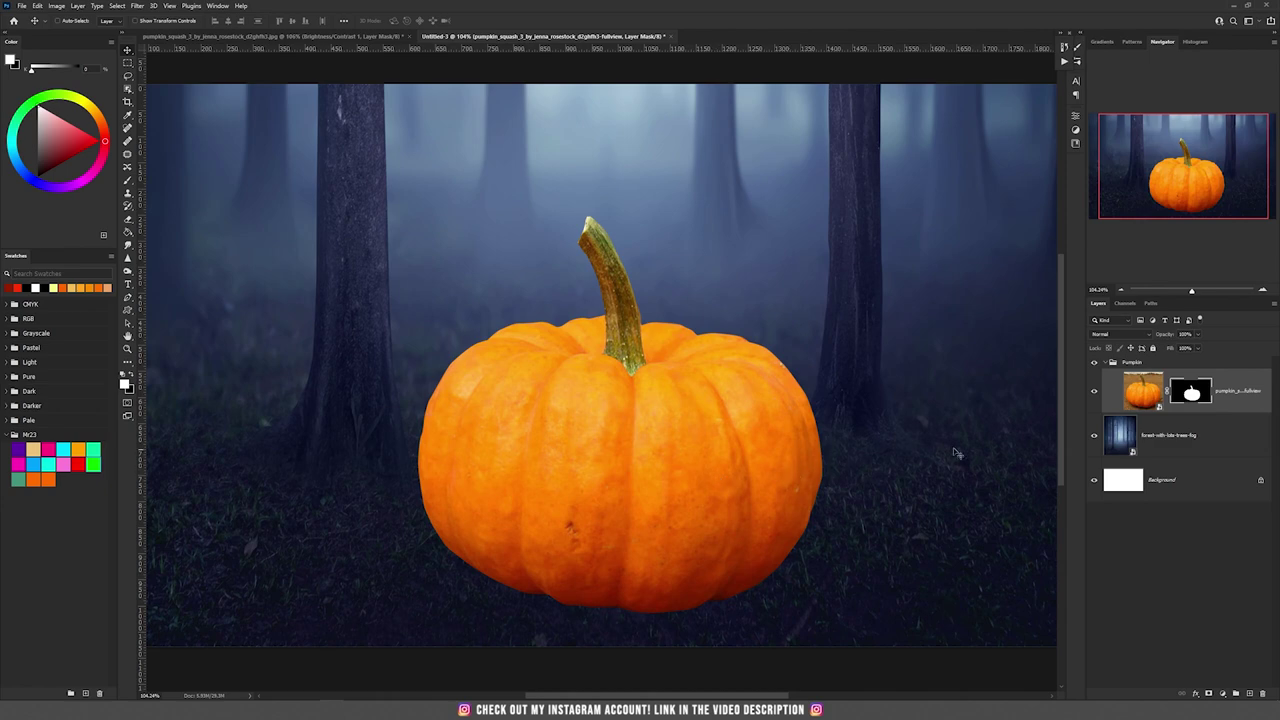
scroll(775, 479, "down", 5)
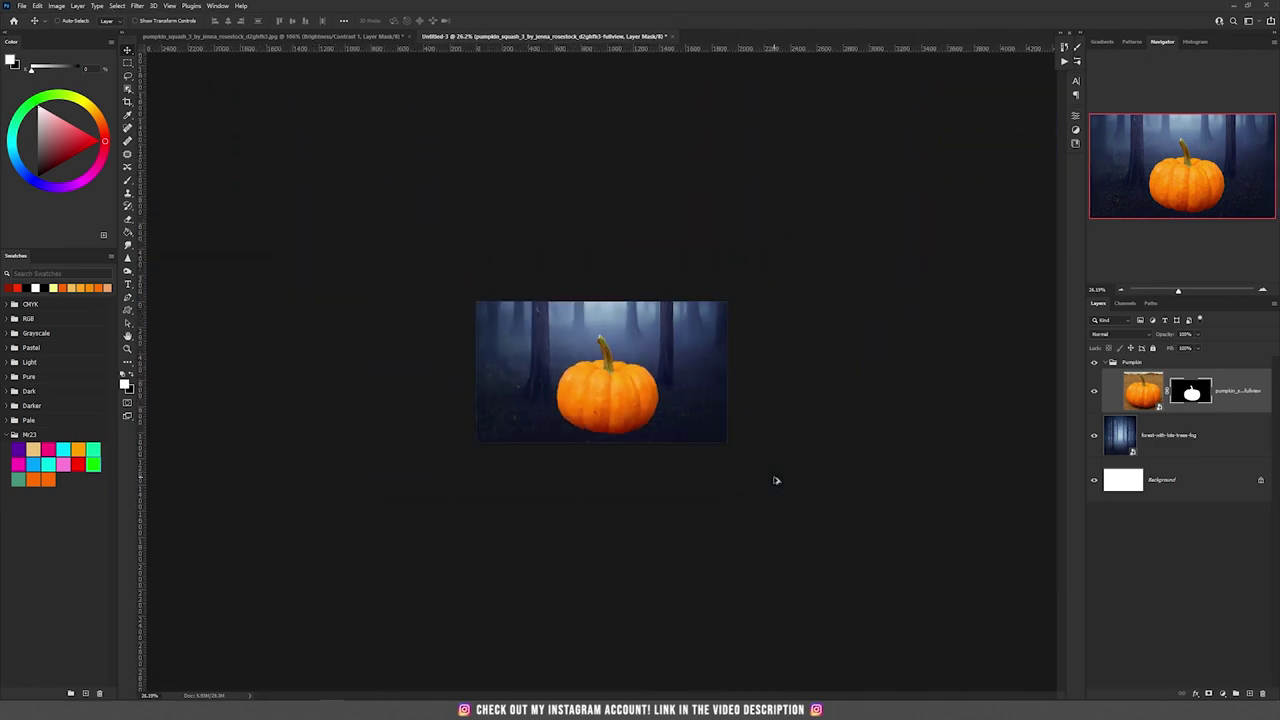
scroll(718, 468, "up", 5)
Add an Exposure adjustment above the forest layer that darkens it to almost black, and invert its mask.
left_click(1202, 436)
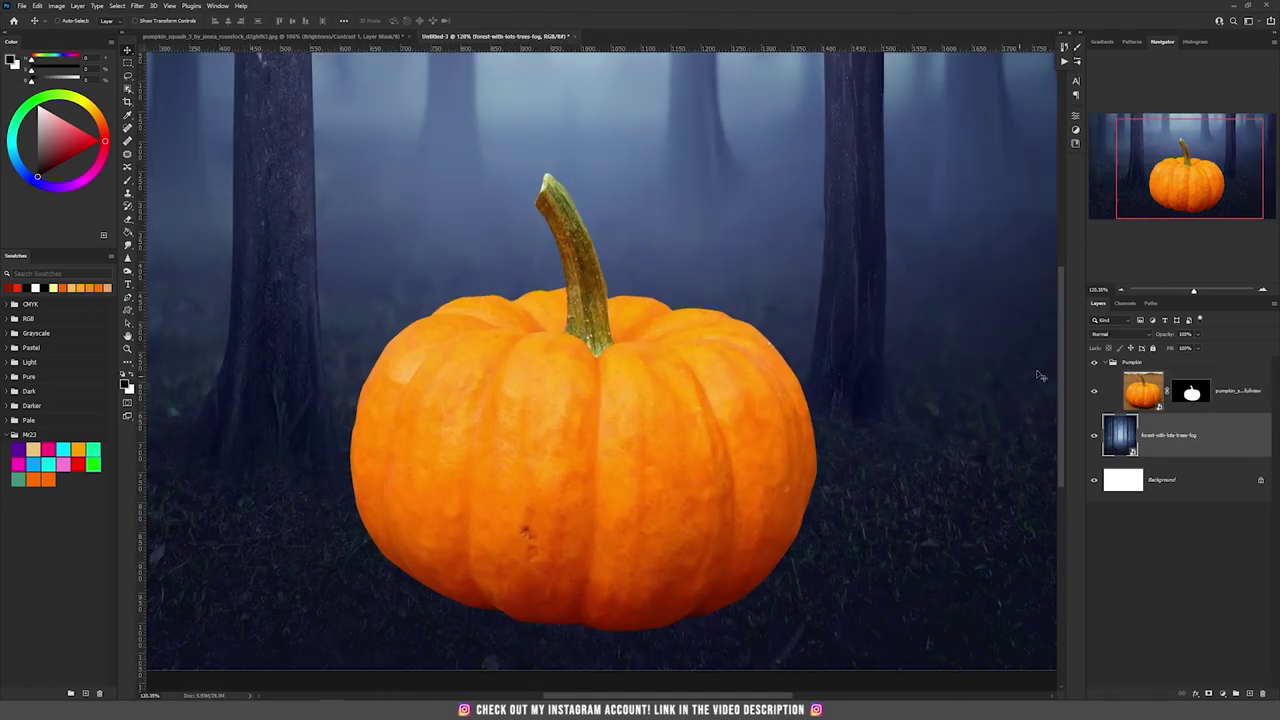
left_click(1222, 693)
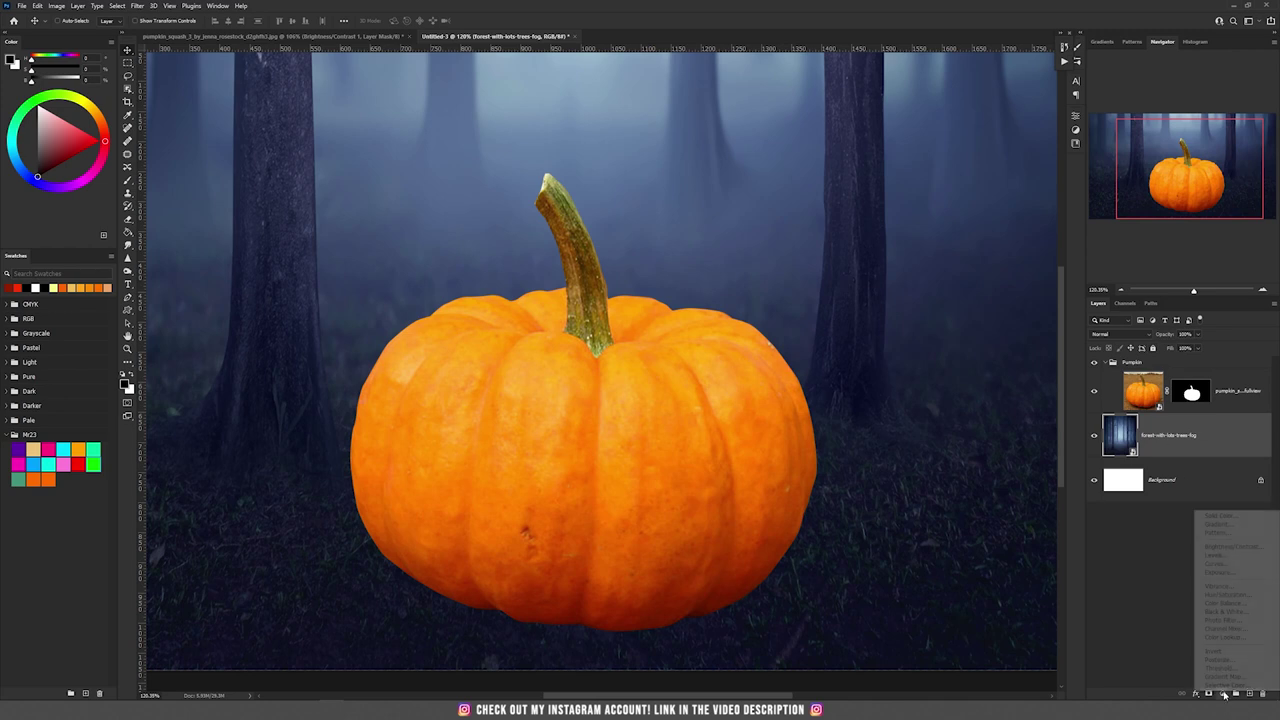
left_click(1230, 574)
left_click_drag(982, 168, 964, 169)
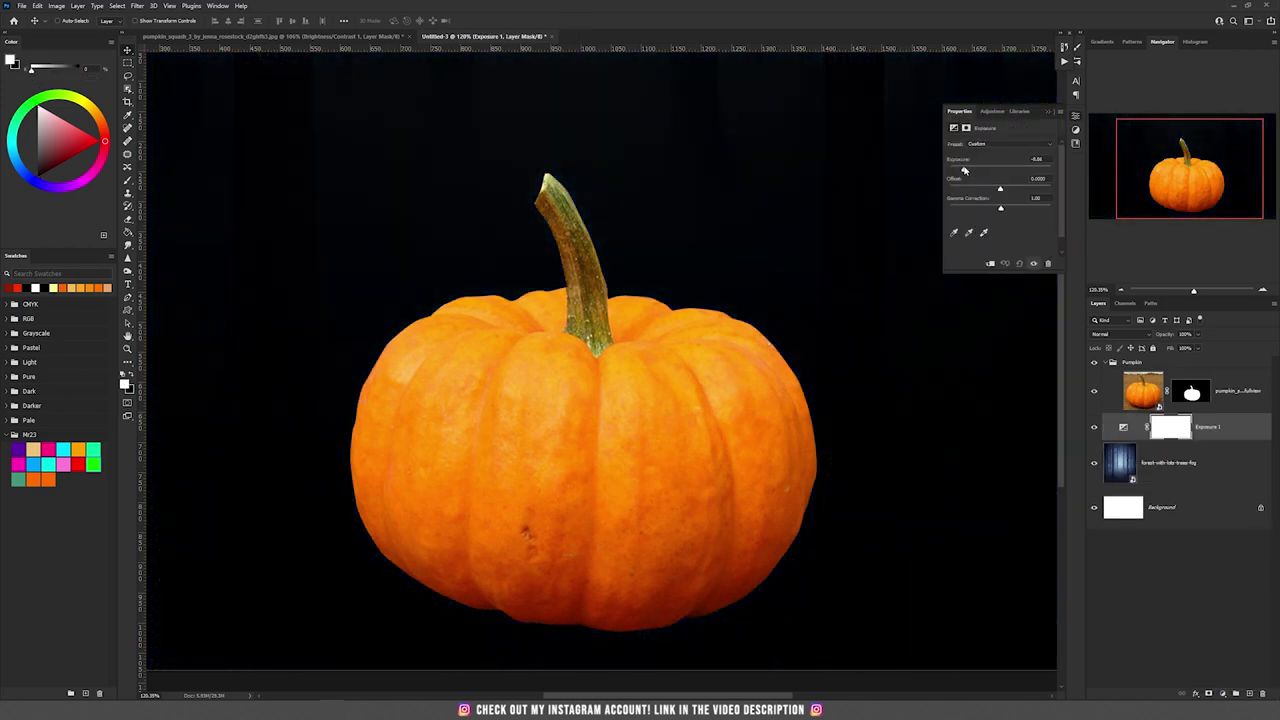
left_click(1166, 430)
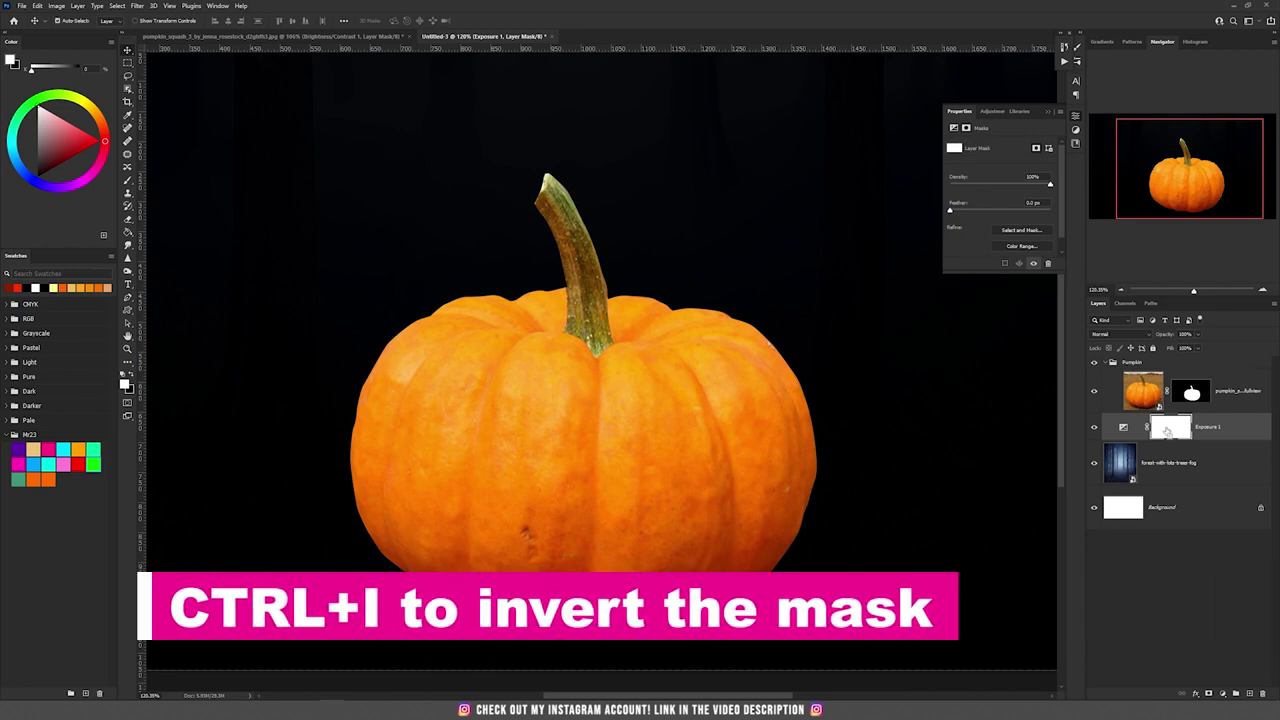
key("ctrl+i")
Flatten the soft round brush into a wide horizontal ellipse and use white as the foreground color.
key("b")
right_click(425, 215)
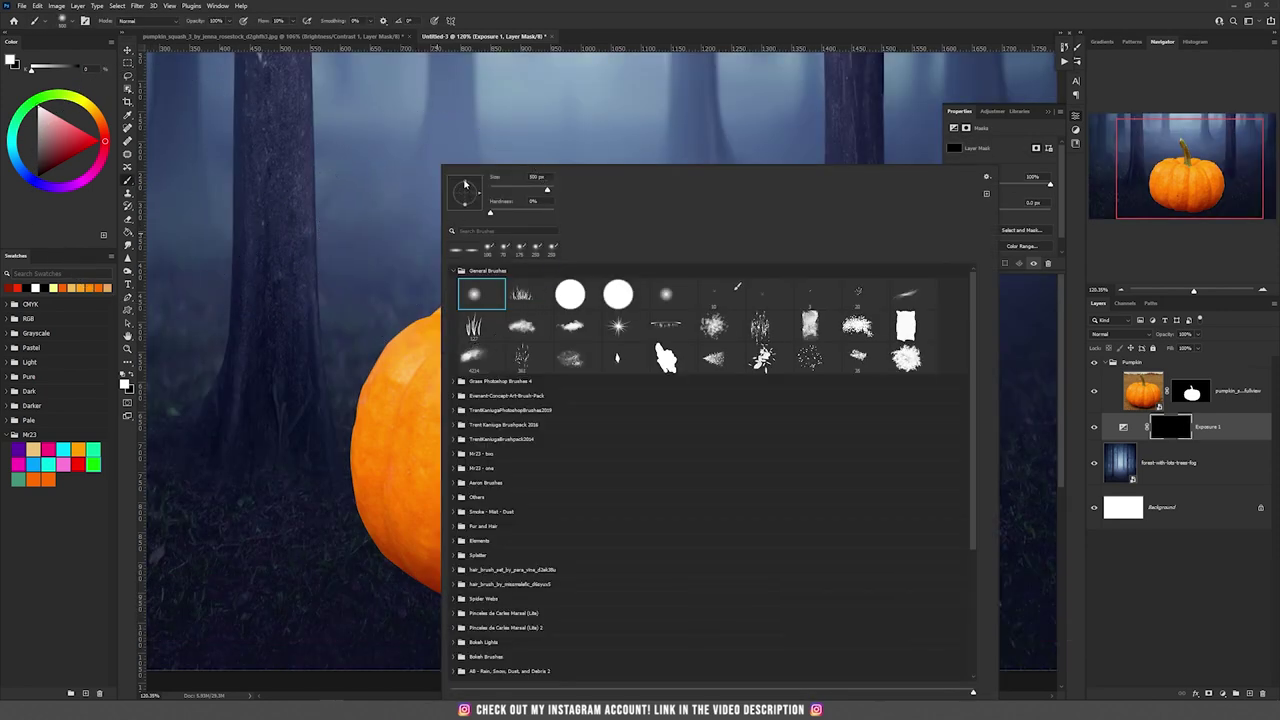
left_click_drag(465, 185, 465, 192)
left_click(514, 6)
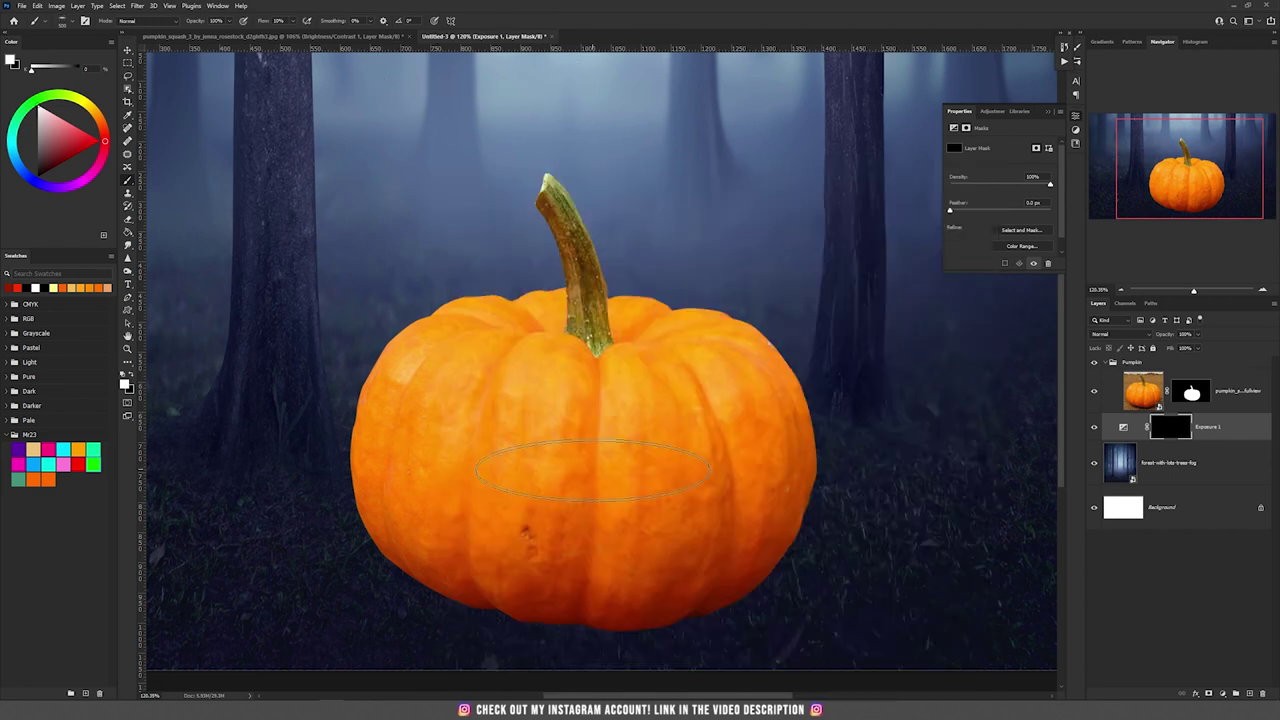
left_click(125, 385)
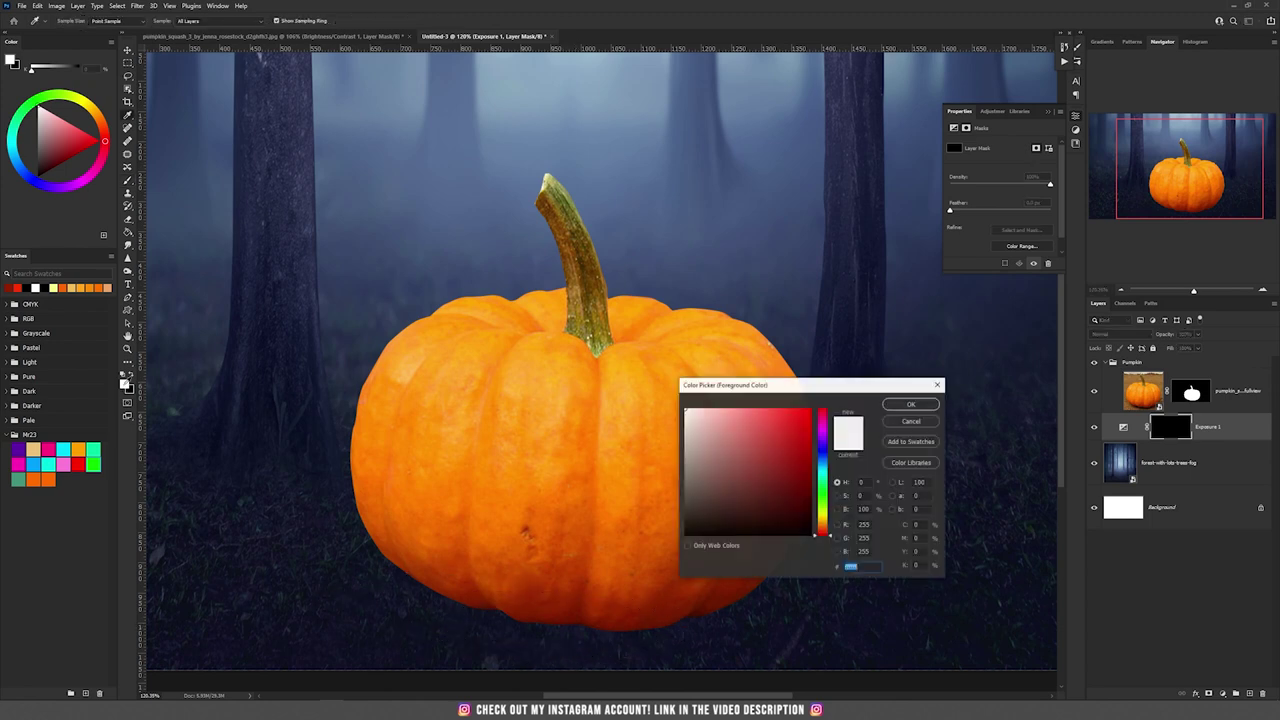
key("Return")
Paint a soft contact shadow on the ground beneath the pumpkin through the Exposure adjustment's mask.
mouse_move(578, 640)
left_mouse_down()
mouse_move(619, 627)
mouse_move(466, 630)
mouse_move(751, 626)
mouse_move(413, 635)
mouse_move(731, 628)
left_mouse_up()
scroll(788, 606, "down", 8)
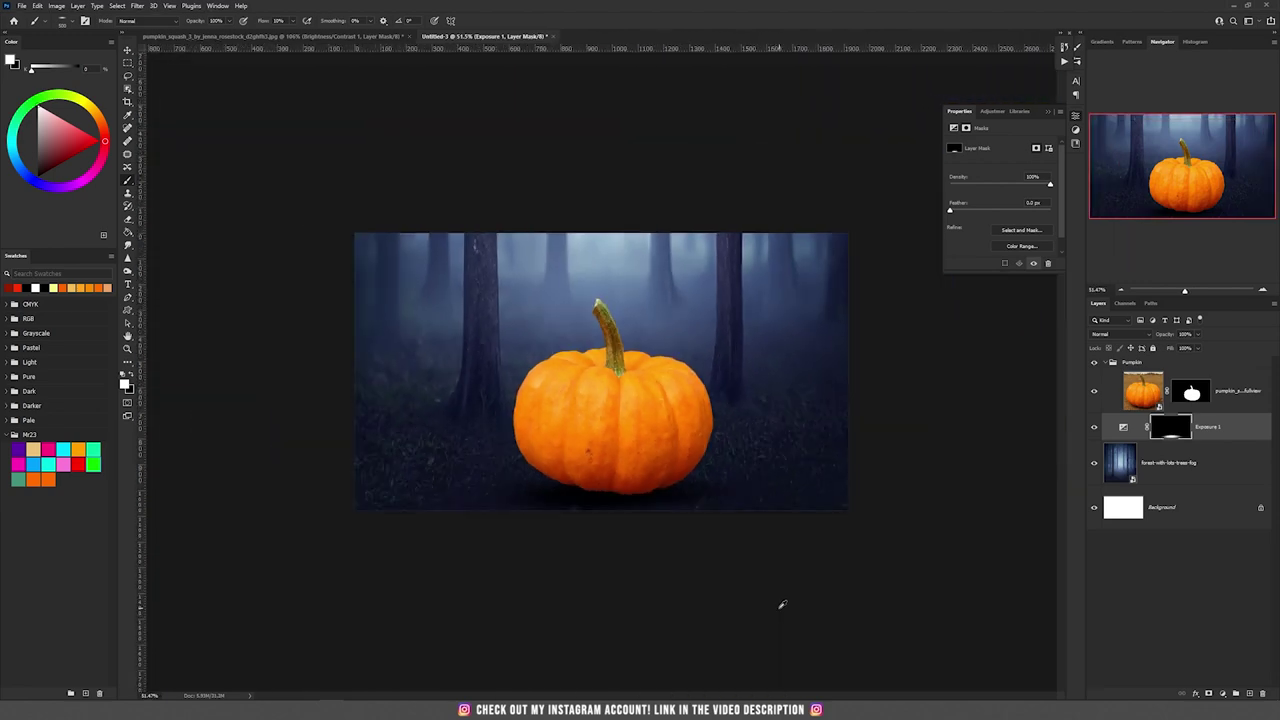
scroll(686, 480, "up", 5)
scroll(634, 522, "up", 5)
scroll(631, 531, "down", 3)
scroll(900, 478, "up", 3)
Add an Exposure adjustment above the pumpkin layer and clip it to the pumpkin.
left_click(1222, 399)
key("v")
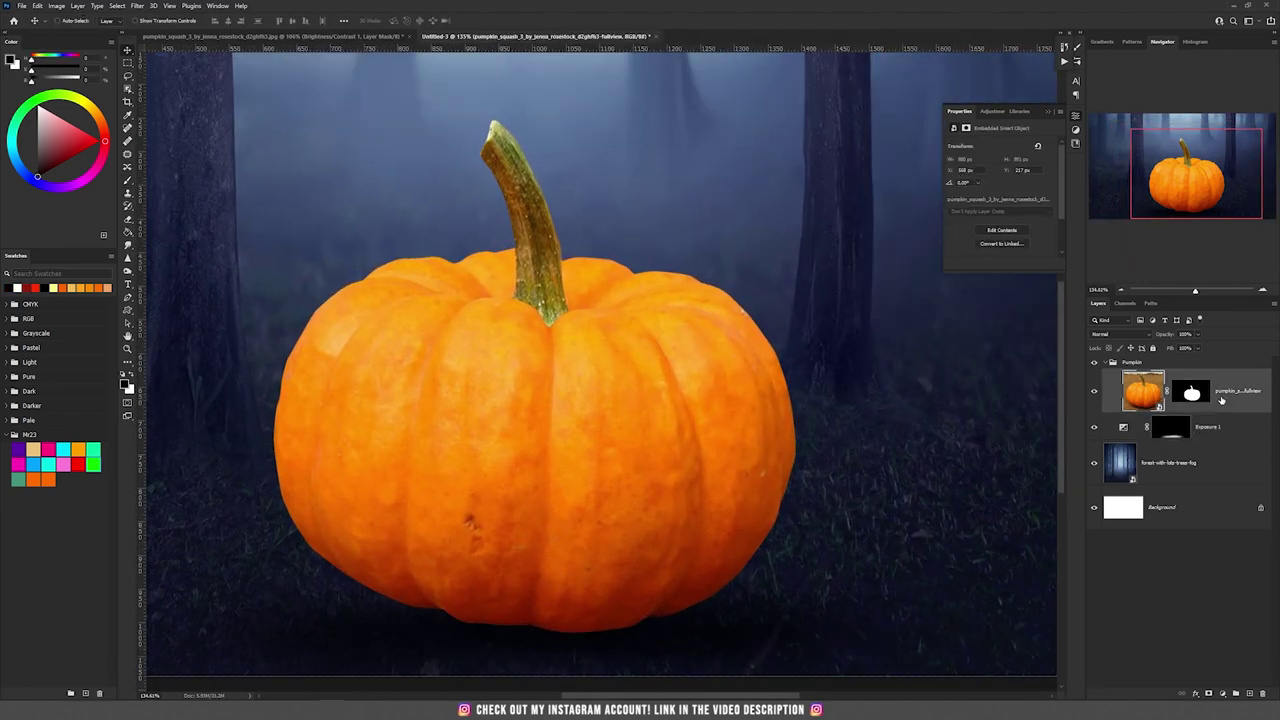
scroll(560, 368, "down", 2)
scroll(559, 369, "down", 1)
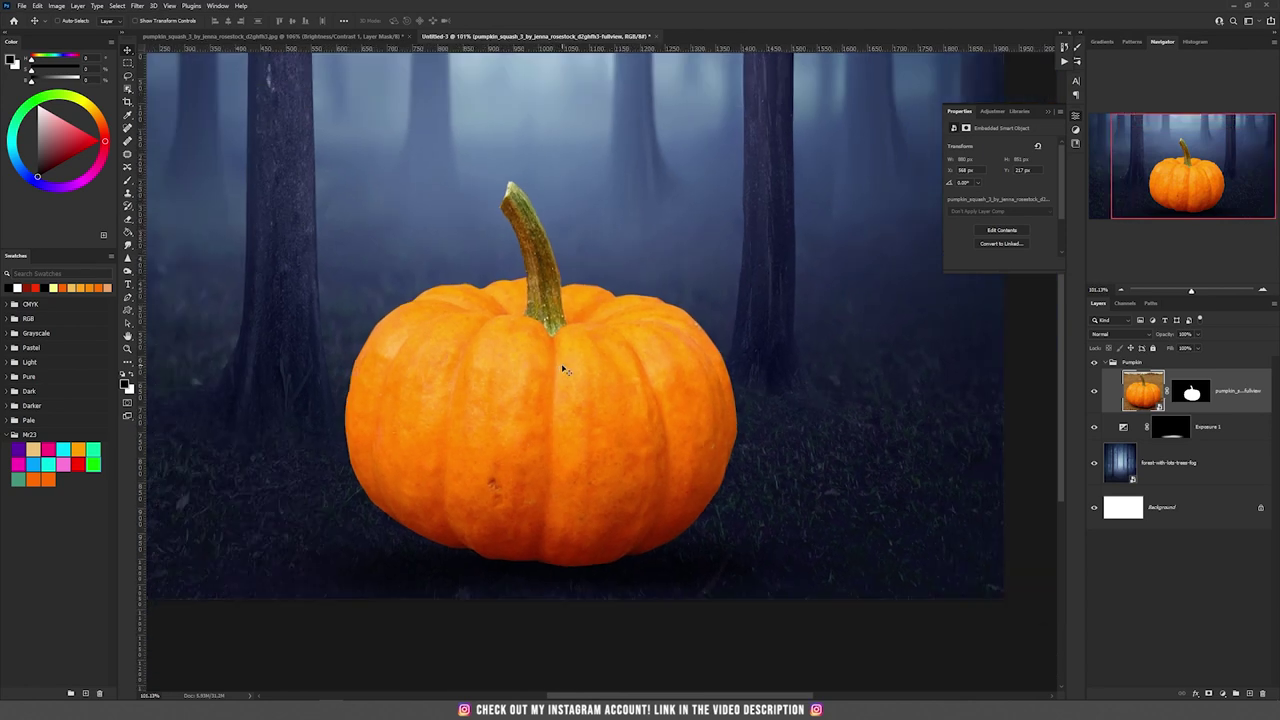
left_click(1223, 694)
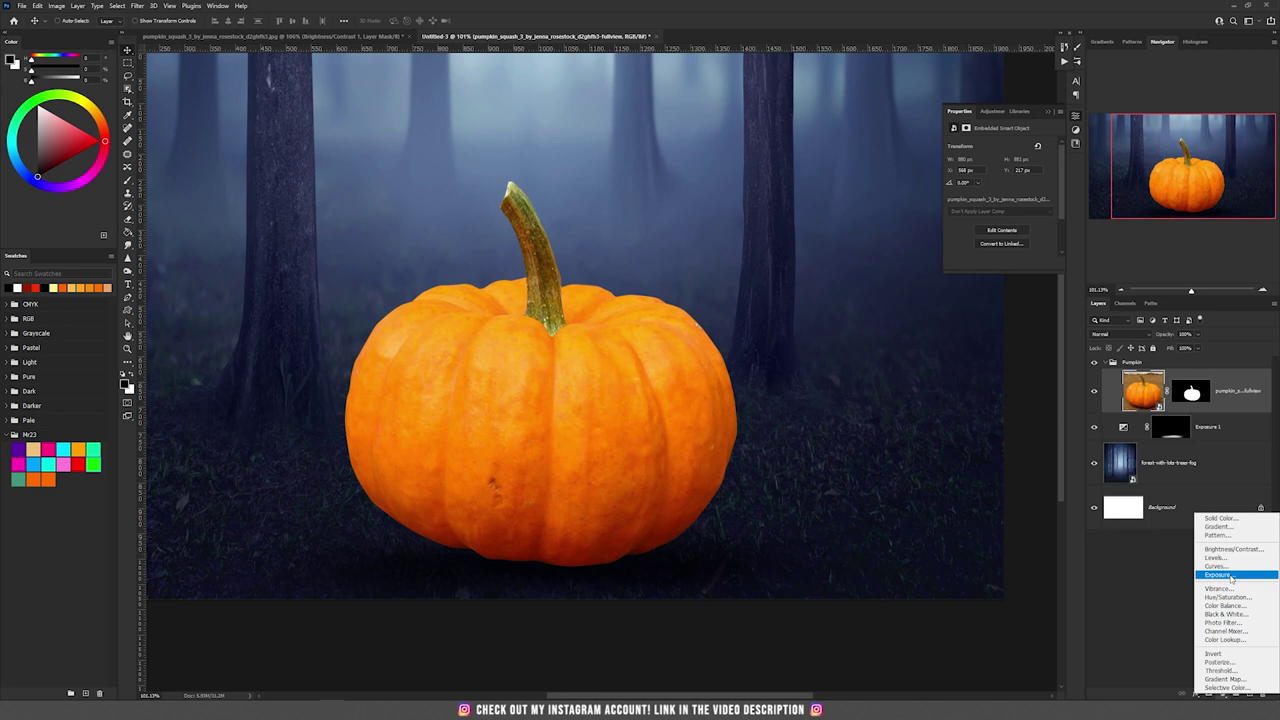
left_click(1215, 578)
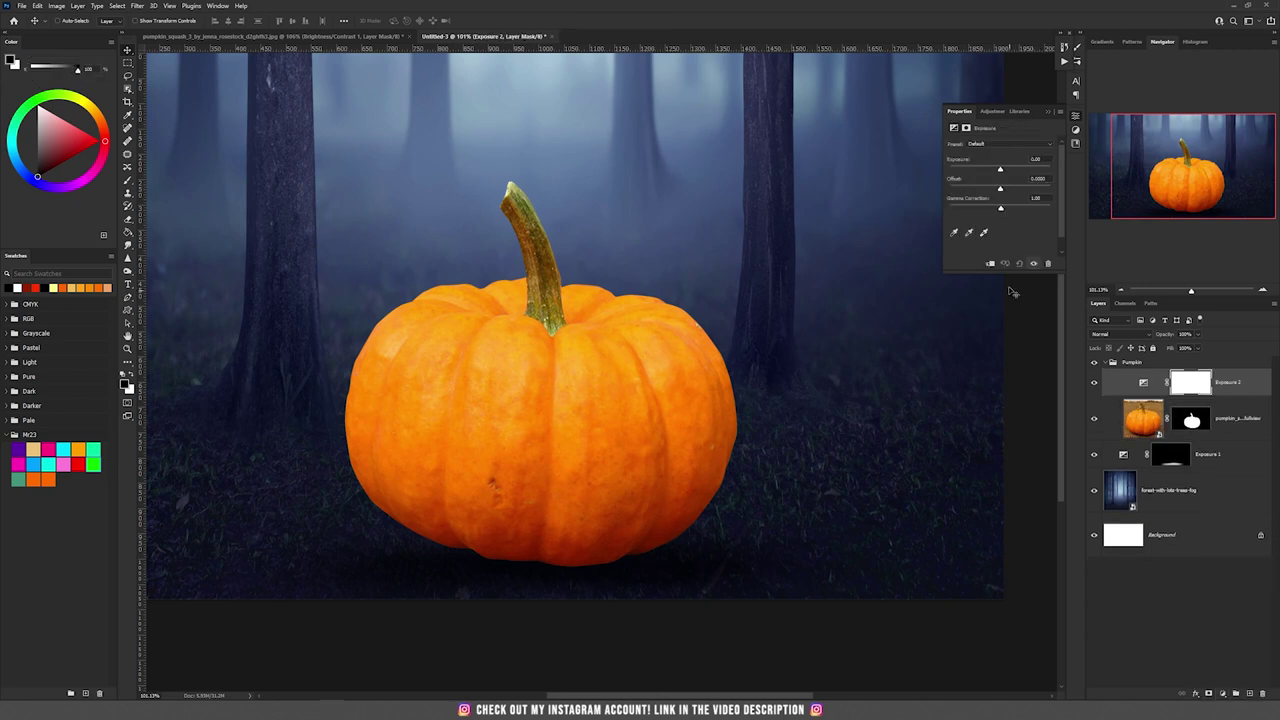
left_click(991, 265)
left_click(1162, 384)
Darken the pumpkin by lowering the clipped adjustment's exposure to about -1.4.
left_click_drag(980, 169, 951, 170)
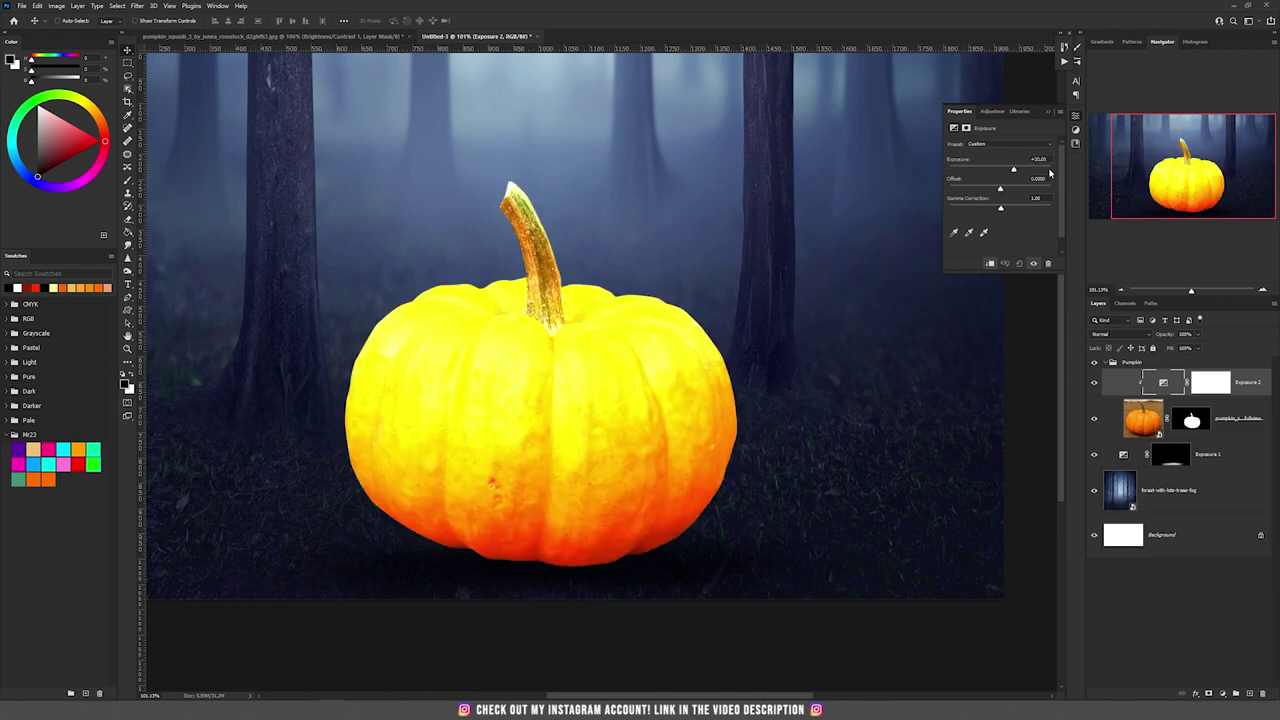
key("ctrl+z")
left_click_drag(999, 170, 988, 172)
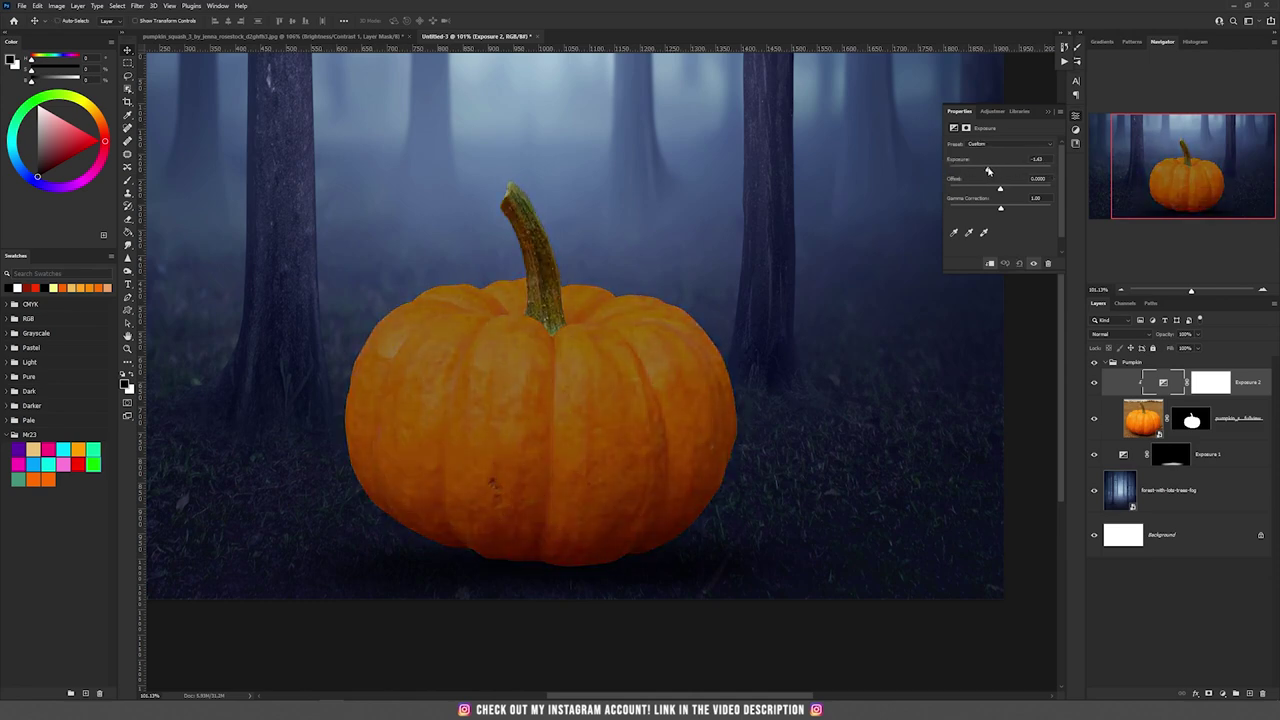
Add a second Exposure adjustment clipped to the pumpkin and raise its exposure to about +1.76.
left_click(1222, 694)
left_click(1232, 572)
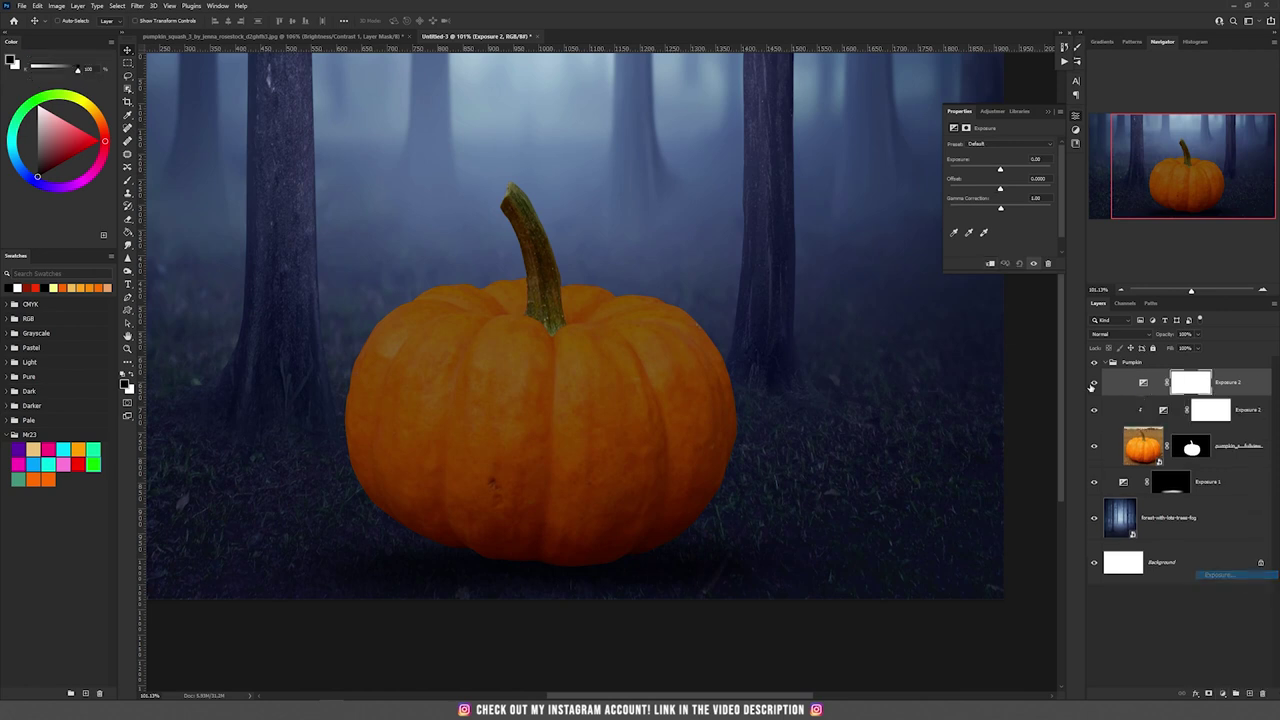
left_click(995, 265)
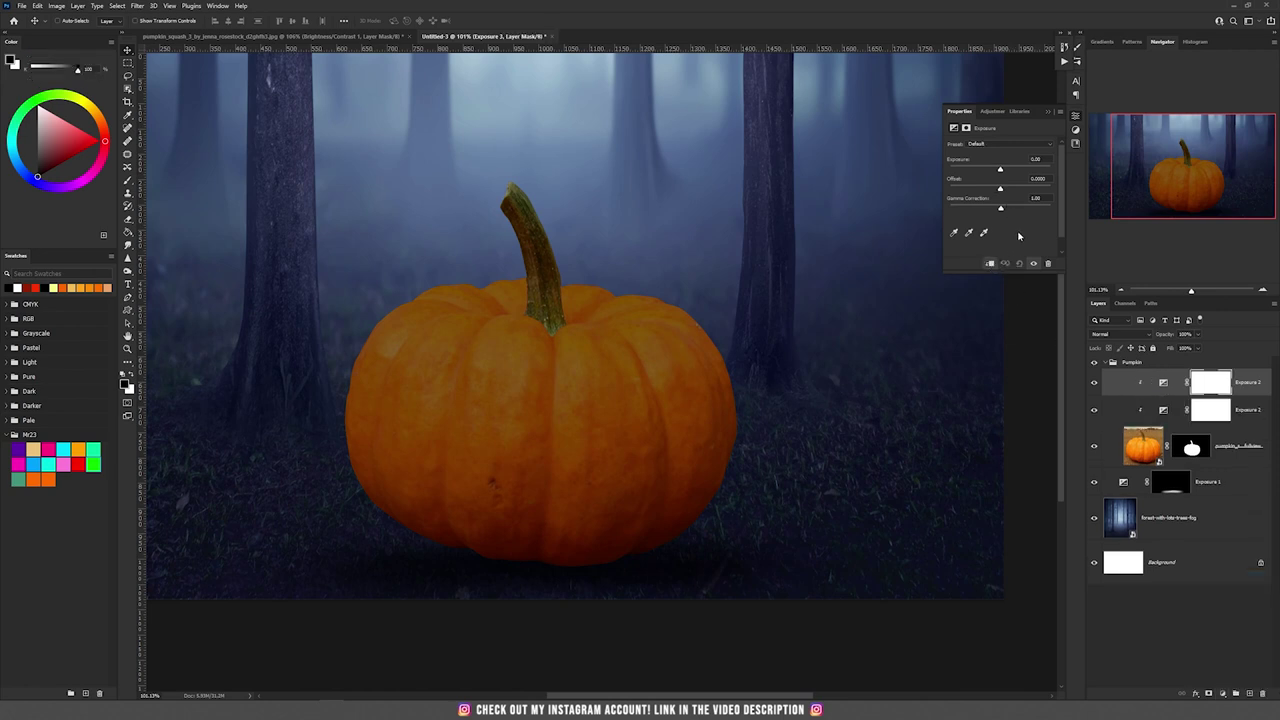
left_click_drag(1000, 172, 1013, 170)
Add another clipped Exposure adjustment on top, with exposure about -2.29 and gamma correction about 0.84.
left_click(1228, 694)
left_click(1222, 577)
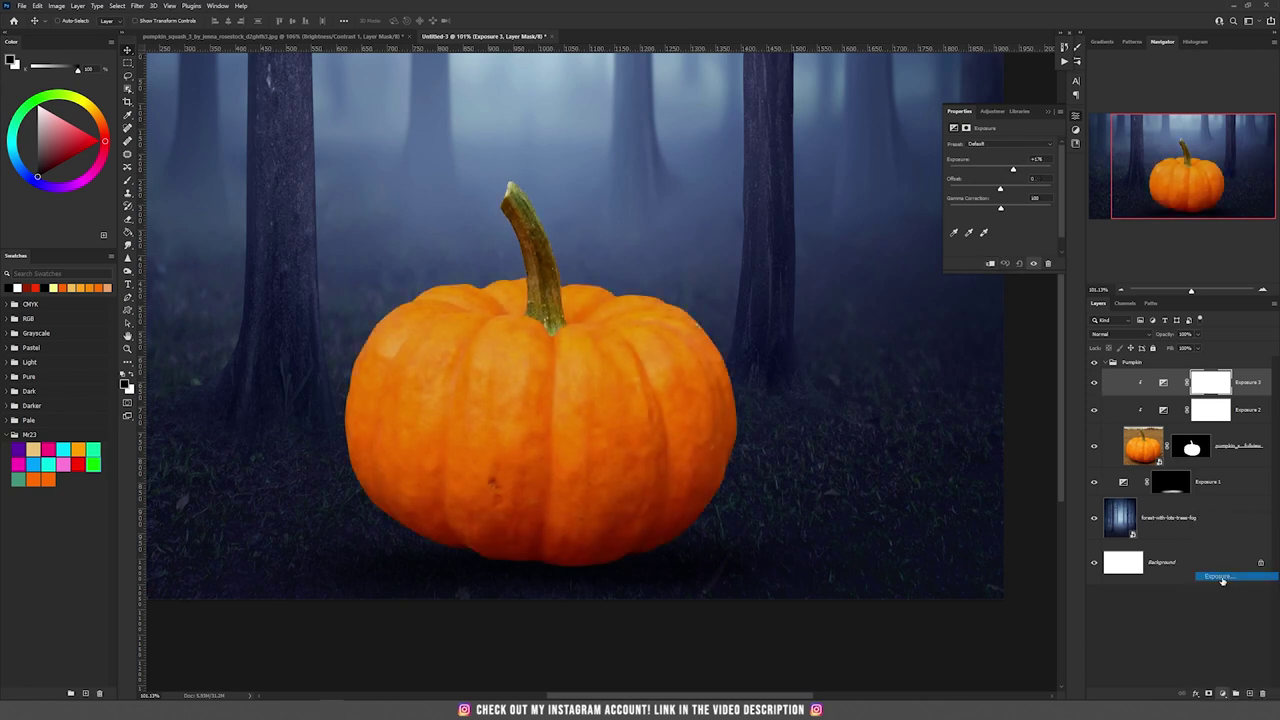
left_click(1205, 395, "alt")
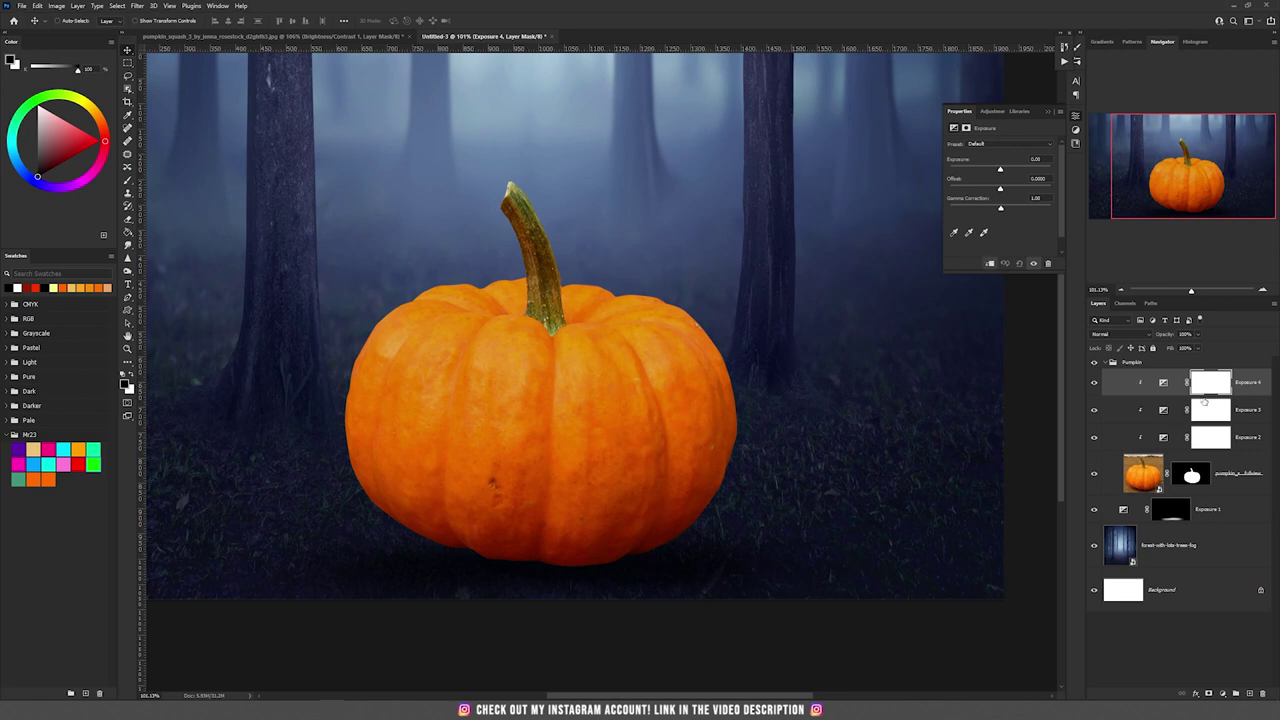
left_click_drag(988, 172, 1006, 210)
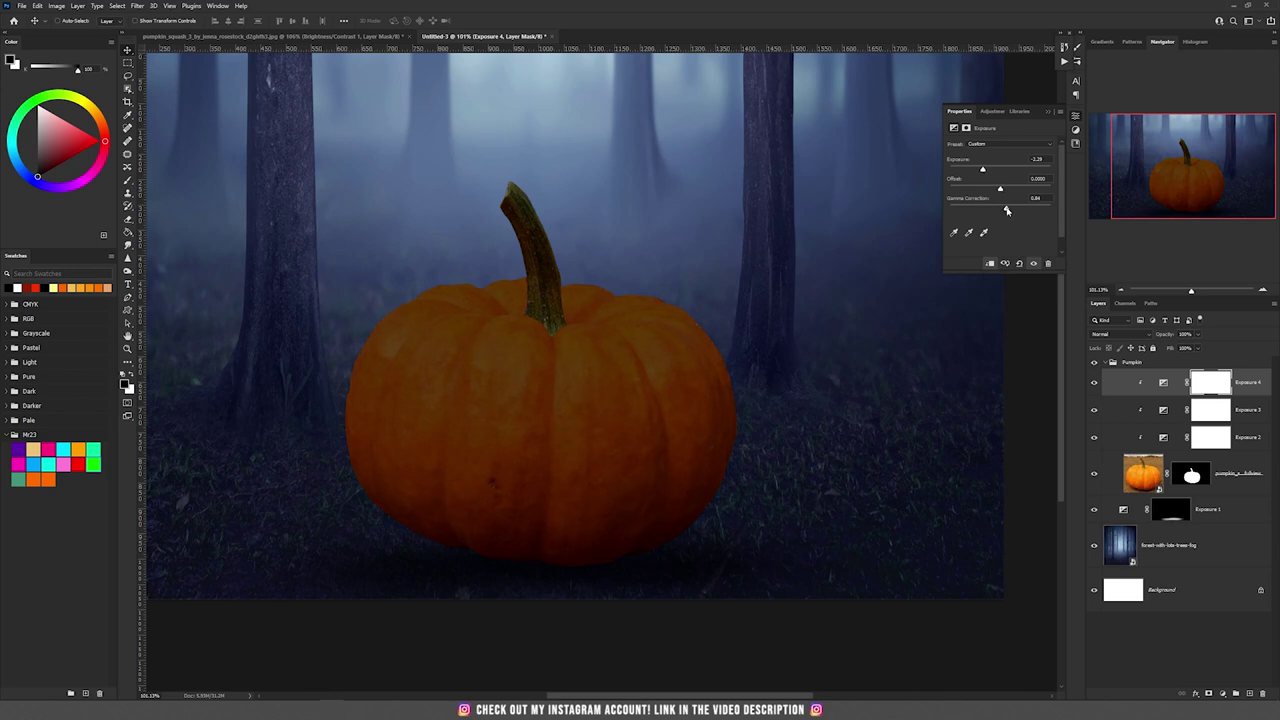
Use Blend If on the darkening Exposure layer to exclude the darkest tones of the underlying layer.
left_click(1256, 399)
double_click(1256, 396)
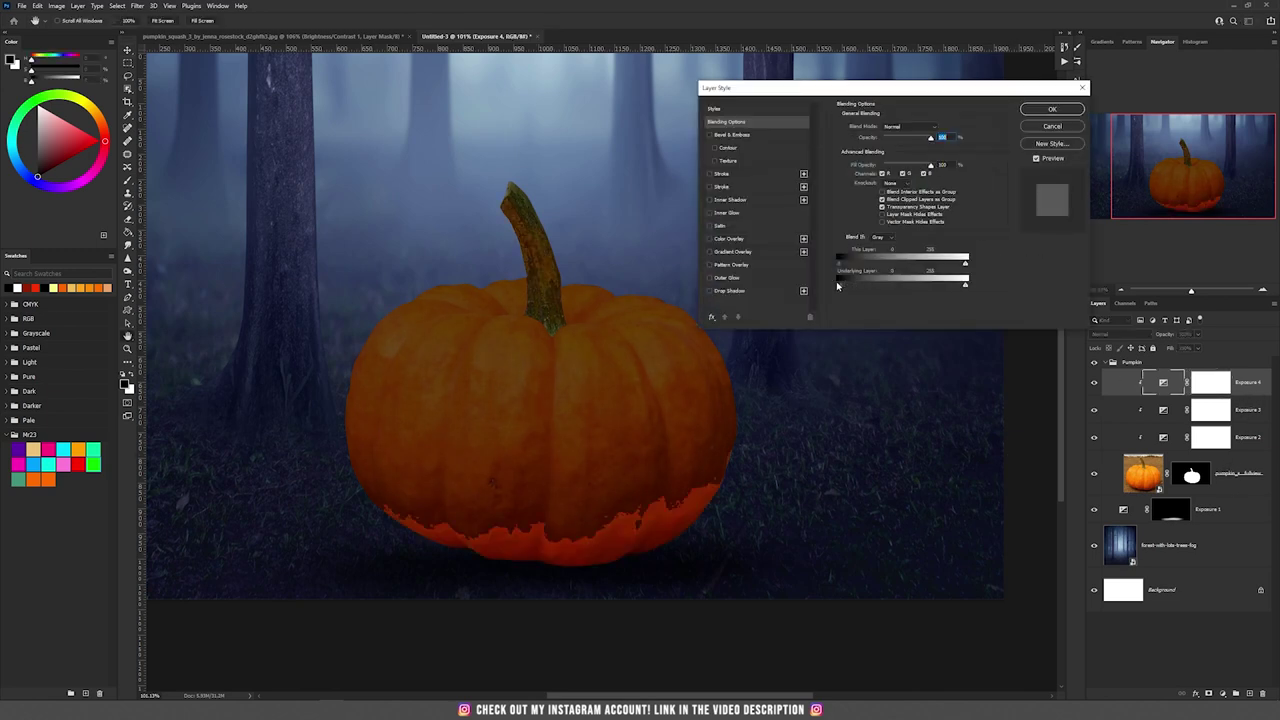
left_click_drag(841, 285, 892, 285)
left_click(1052, 109)
Invert the top Exposure layer's mask to black and set up a large, soft circular brush.
left_click(1212, 385)
key("ctrl+i")
key("b")
right_click(505, 322)
key("Return")
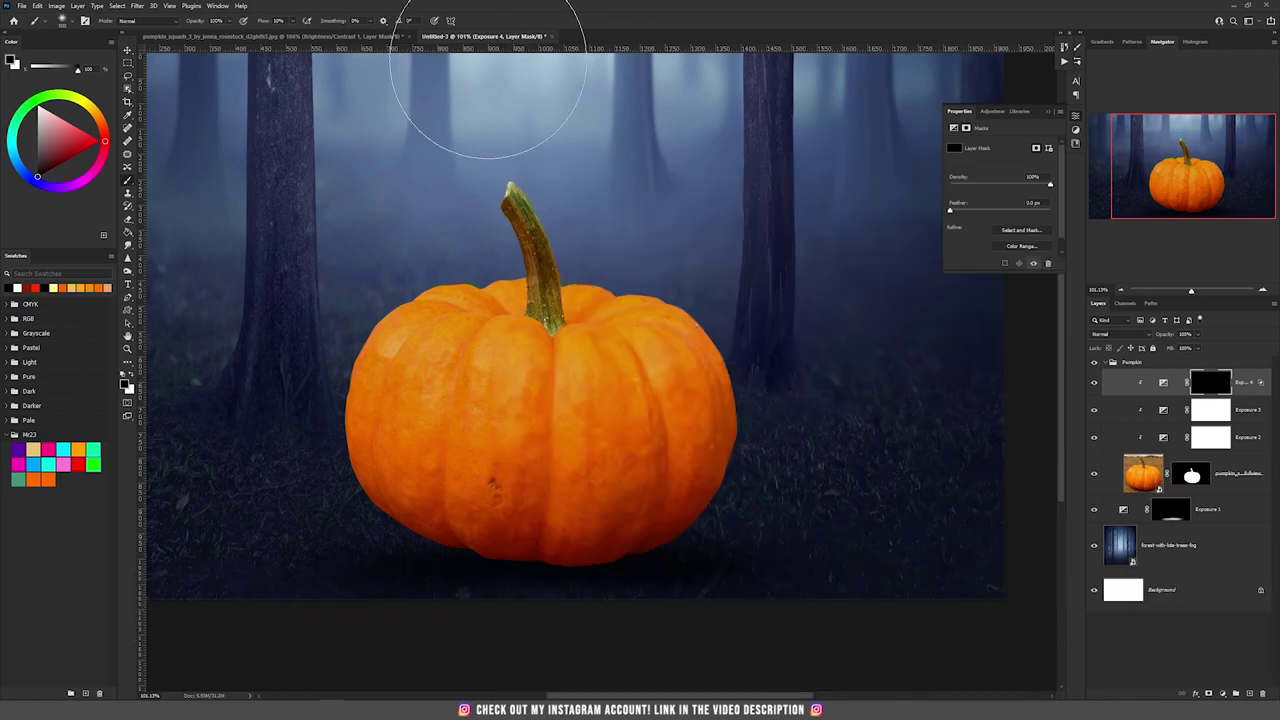
Lower the brush flow to 3%, shrink the brush and make white the foreground color.
left_click(293, 21)
left_click(320, 5)
key("[")
key("[")
key("[")
key("[")
key("x")
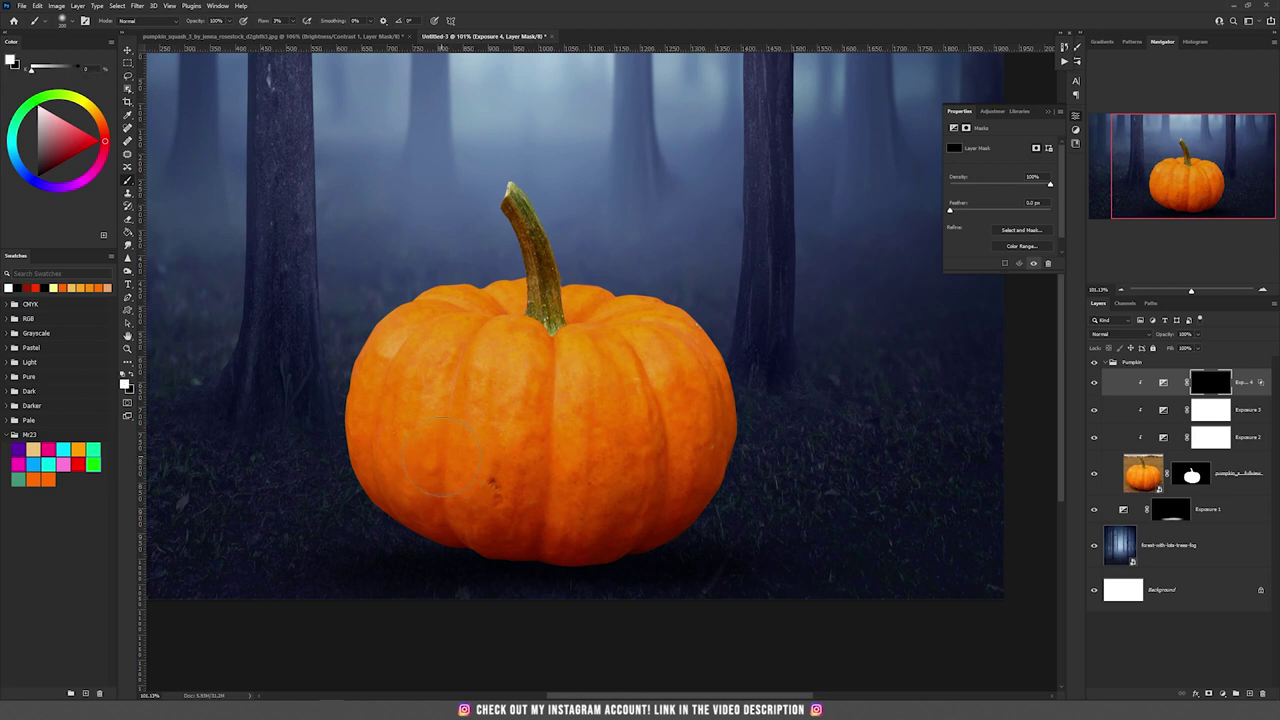
Paint soft shading along the pumpkin's underside, sides and grooves on the mask, reducing the brush size for finer areas.
mouse_move(528, 571)
left_mouse_down()
mouse_move(506, 557)
mouse_move(615, 495)
left_mouse_up()
key("[")
mouse_move(568, 599)
left_mouse_down()
mouse_move(609, 562)
mouse_move(674, 389)
mouse_move(614, 580)
mouse_move(697, 454)
left_mouse_up()
key("[")
key("[")
key("[")
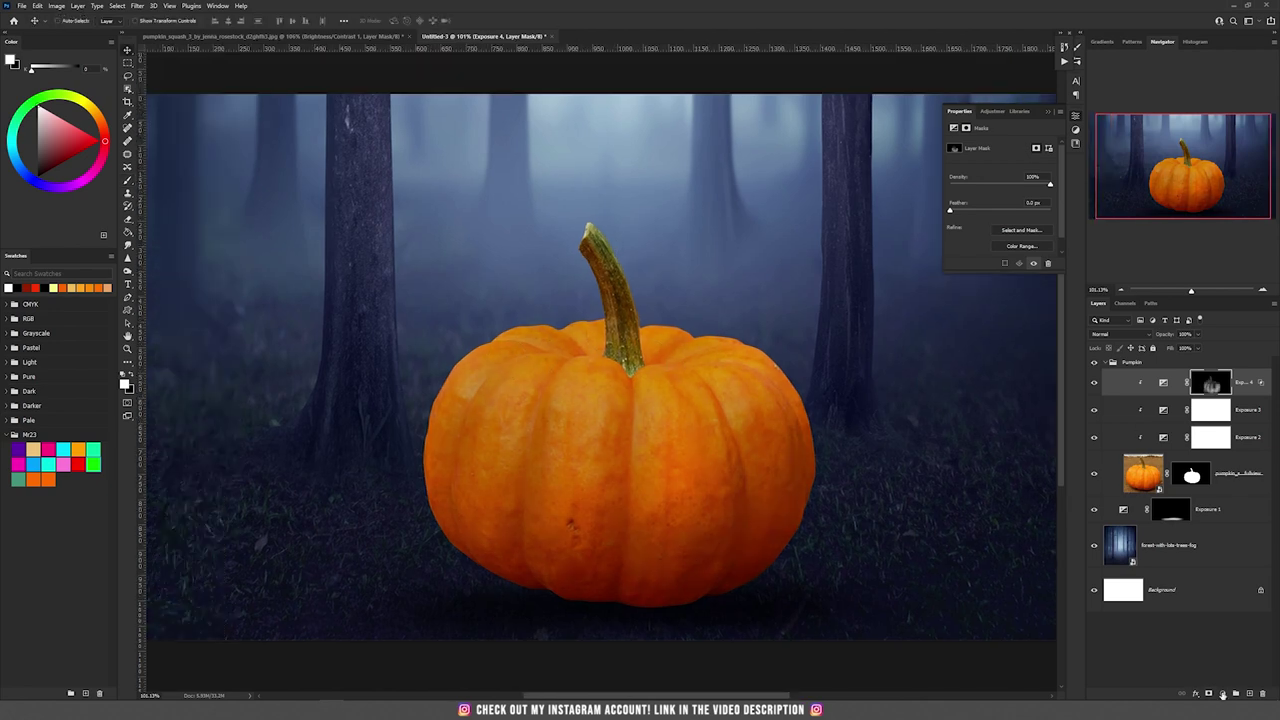
Add a Brightness/Contrast adjustment clipped to the pumpkin with contrast about 60 and brightness about -5.
left_click(1222, 694)
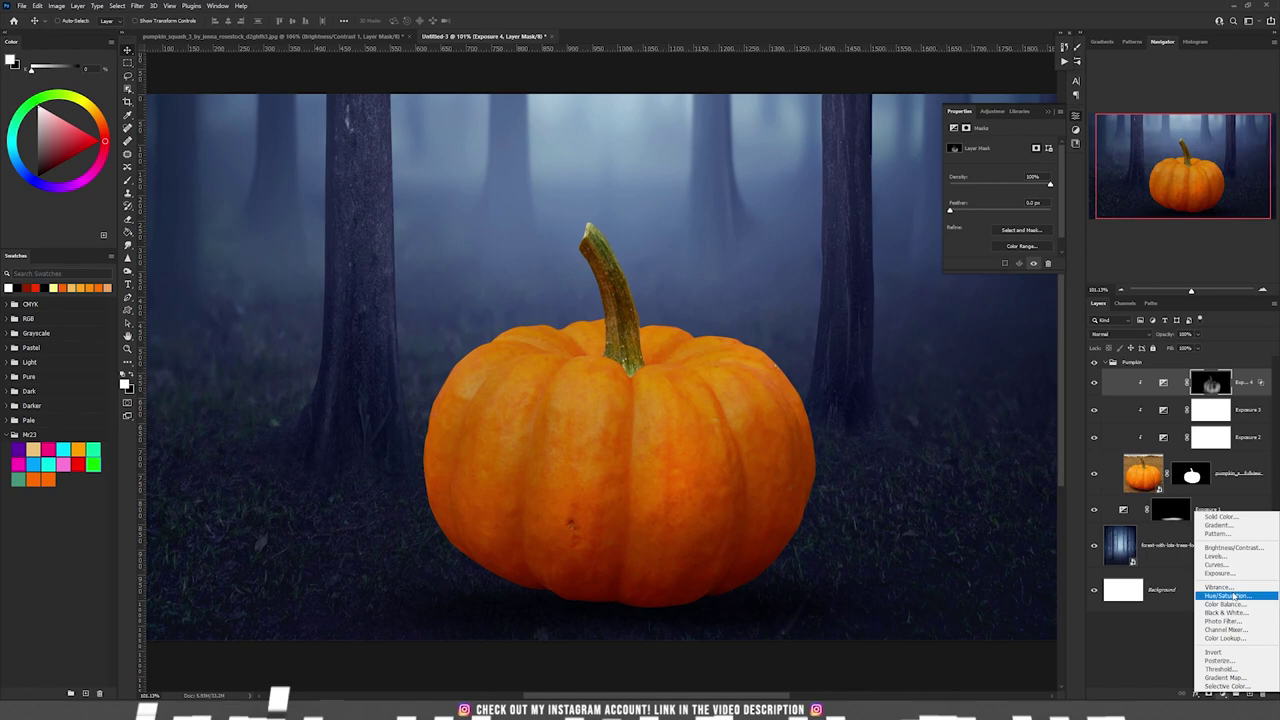
left_click(1235, 550)
left_click(988, 263)
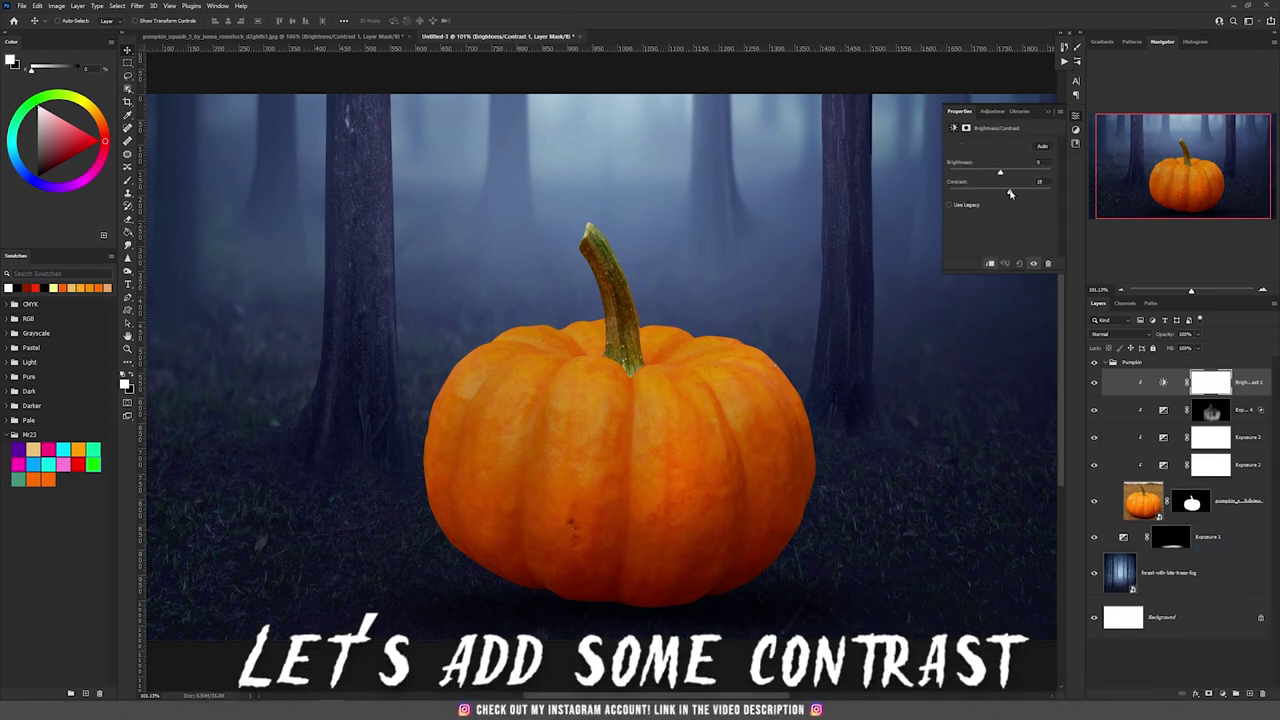
left_click_drag(1010, 193, 1026, 193)
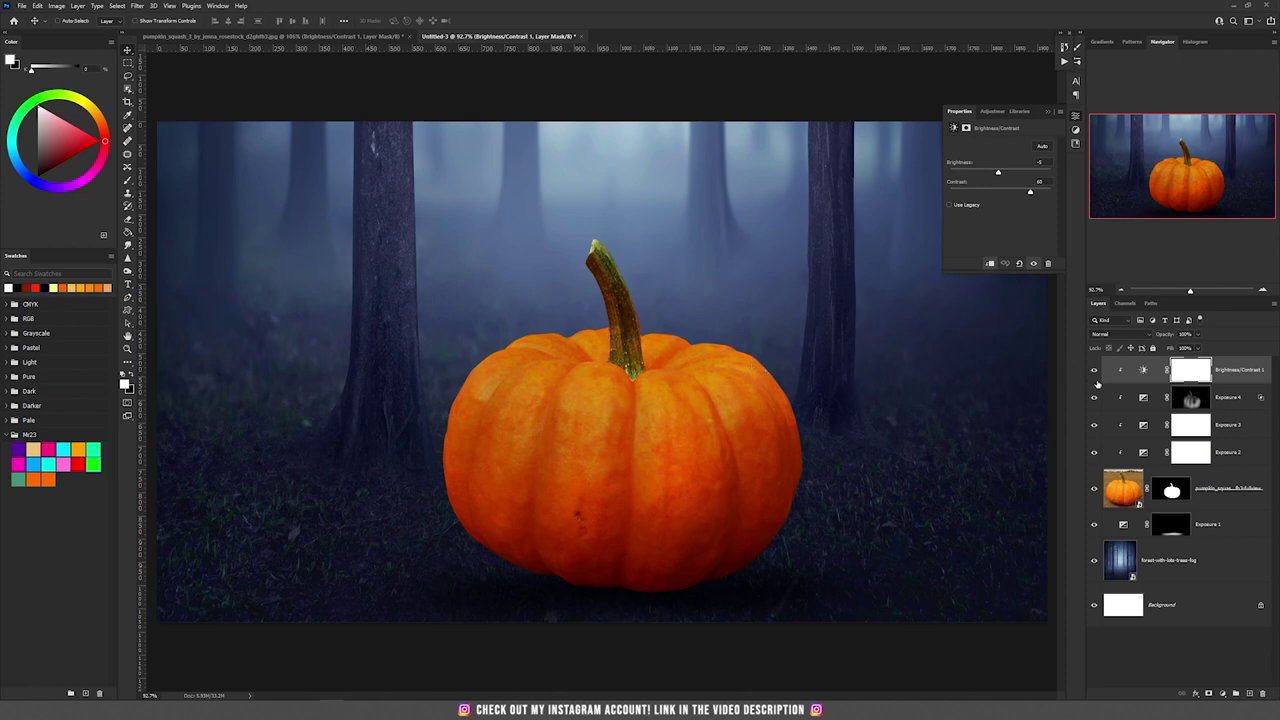
Group the pumpkin layer with its adjustments and ground shadow, and name the group "pumpkin".
left_click(1240, 531, "shift")
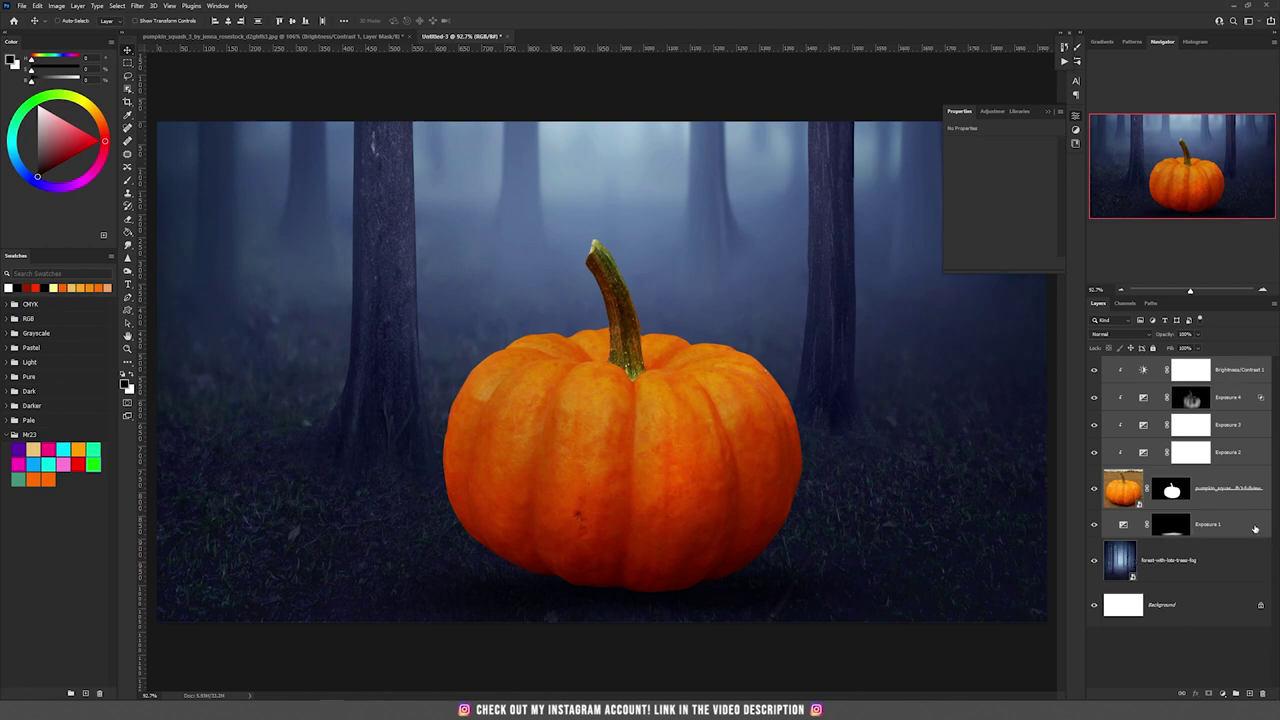
left_click(1235, 694)
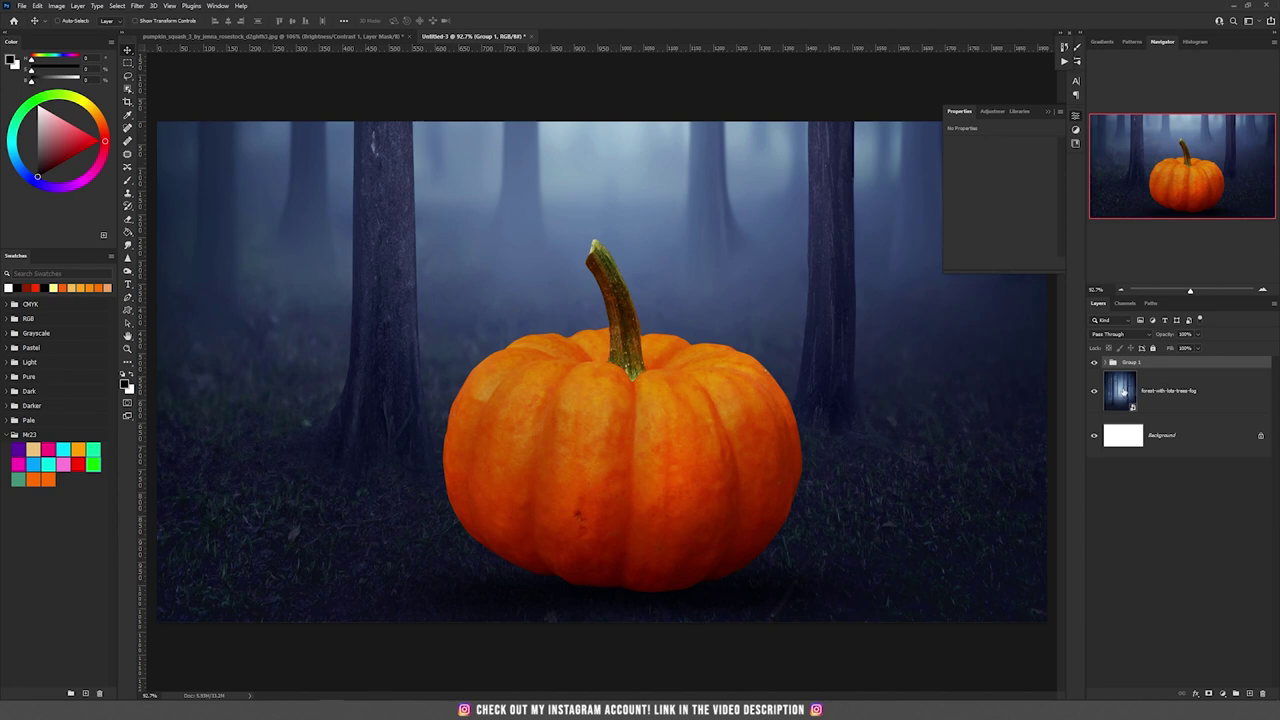
double_click(1129, 363)
type("pumpkin")
key("Return")
Create a new group named "face" above the pumpkin group and add an empty layer inside it.
left_click(1236, 694)
double_click(1132, 364)
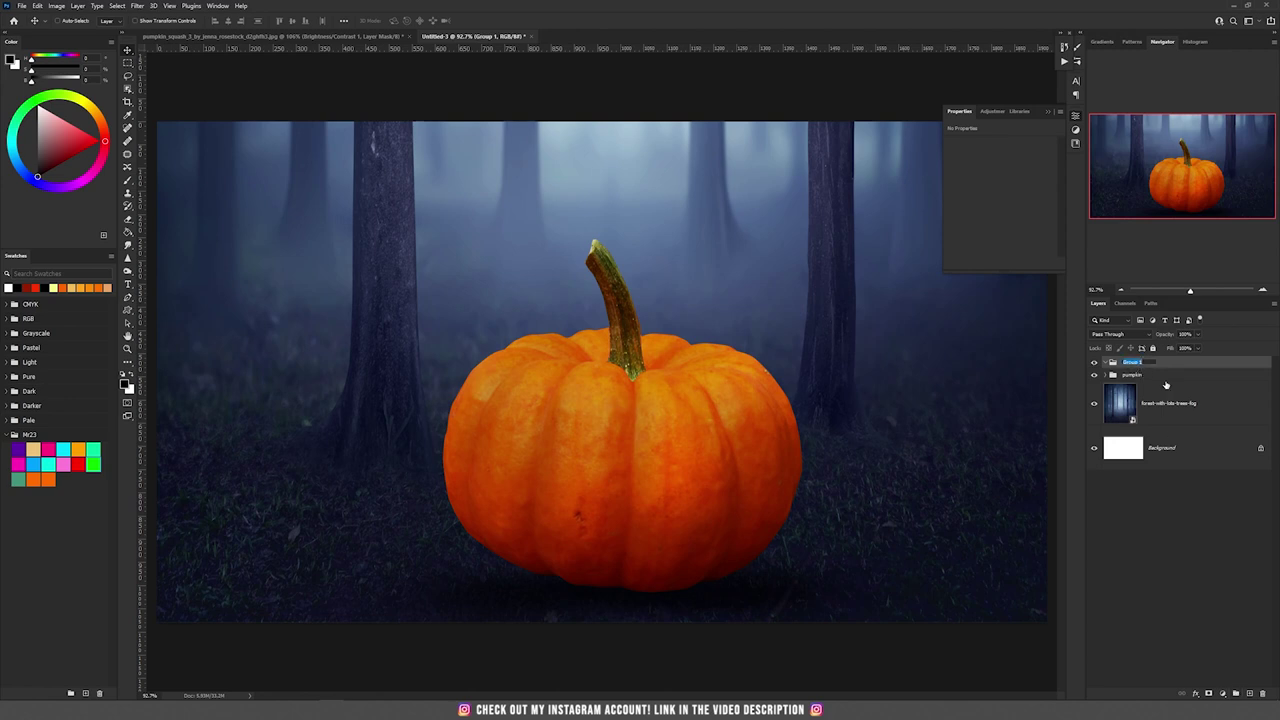
type("face")
key("Return")
left_click(1251, 693)
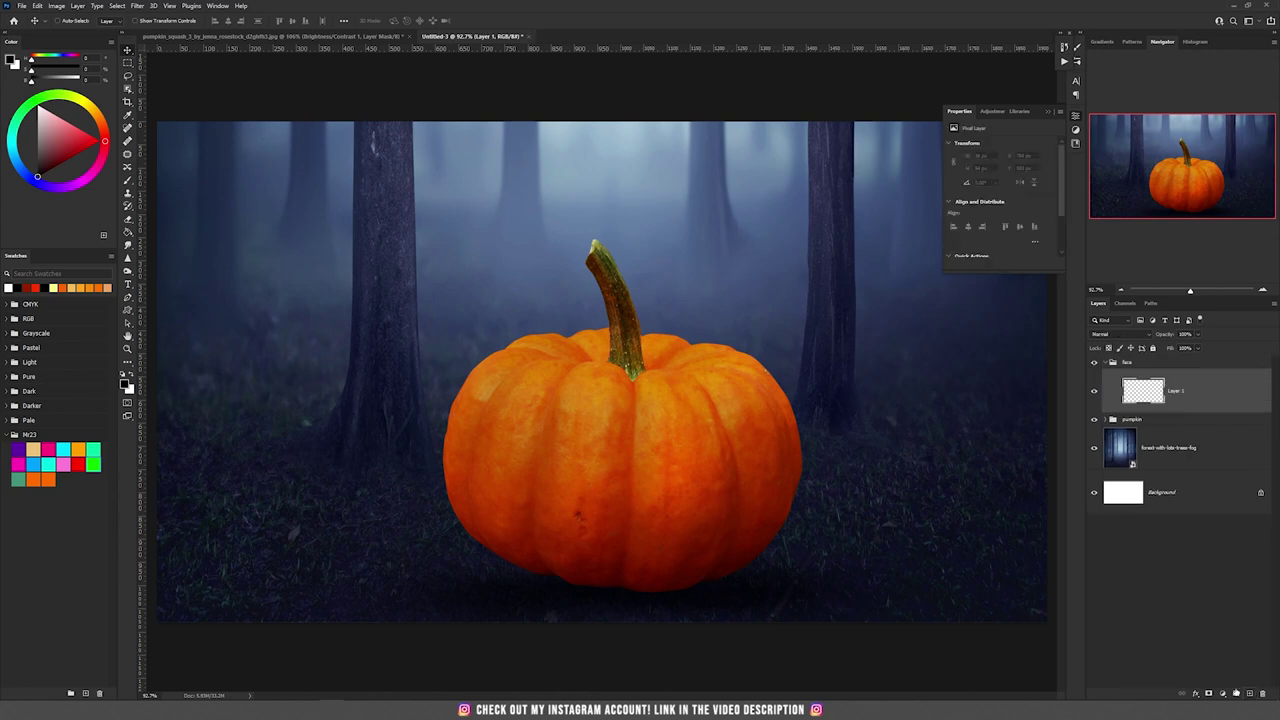
Draw a closed, curved pen path for the slanted eye on the left half of the pumpkin.
scroll(578, 361, "up", 3)
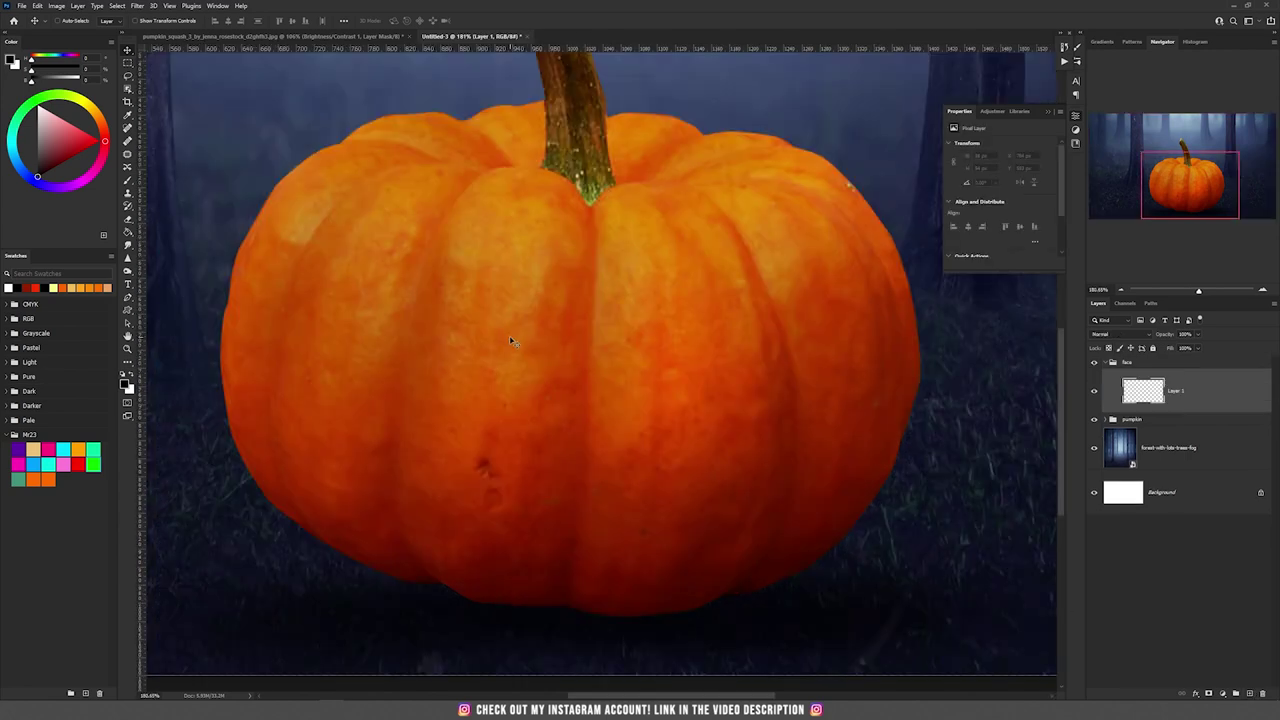
key("p")
left_click(321, 262)
left_click_drag(342, 247, 362, 241)
left_click_drag(440, 270, 474, 300)
left_click(553, 385)
left_click_drag(388, 359, 306, 329)
left_click(304, 324)
left_click(300, 309)
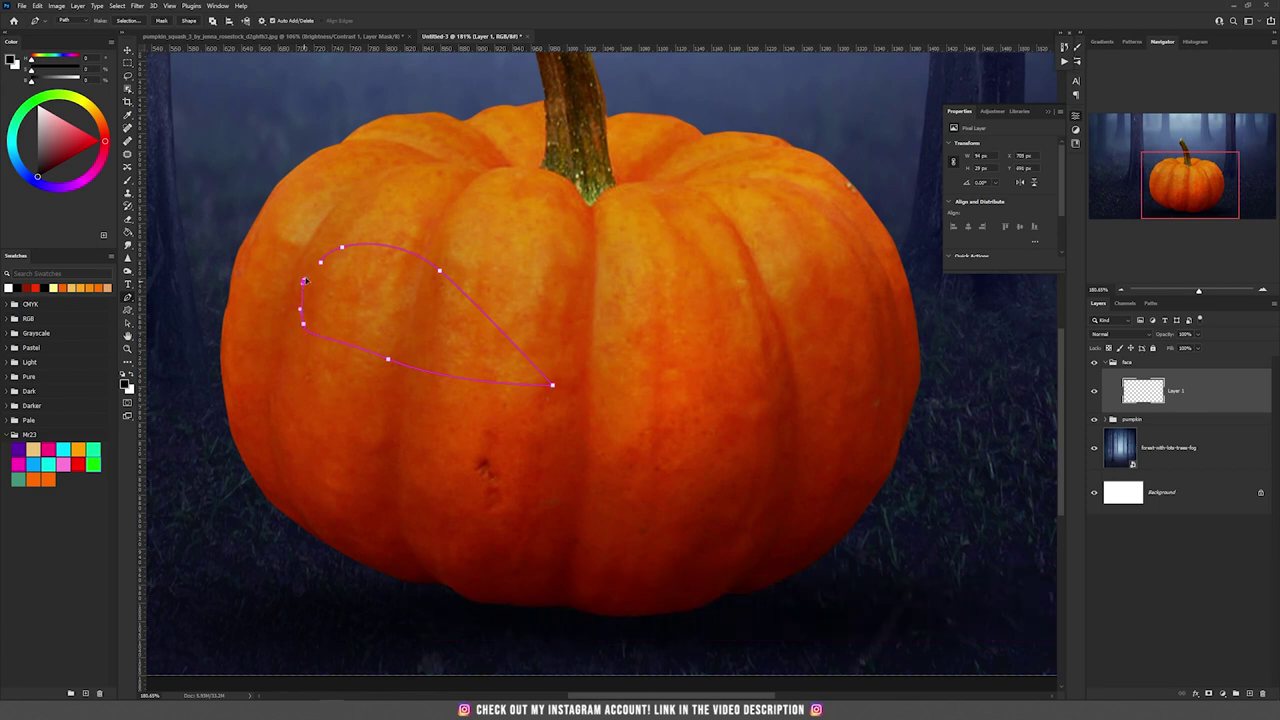
left_click(320, 262)
Draw a matching closed pen path for the slanted eye on the right half of the pumpkin.
left_click_drag(587, 383, 714, 277)
left_click(759, 268)
left_click_drag(792, 254, 816, 261)
left_click_drag(846, 304, 808, 372)
left_click_drag(783, 380, 740, 385)
left_click(587, 383)
Draw a closed pen path for a wide, smooth grin across the lower half of the pumpkin.
left_click(286, 405)
left_click_drag(386, 523, 443, 546)
left_click_drag(645, 565, 722, 559)
left_click(858, 421)
left_click_drag(756, 446, 683, 474)
left_click_drag(553, 478, 480, 468)
left_click_drag(462, 462, 362, 427)
left_click_drag(325, 413, 303, 403)
left_click(283, 388)
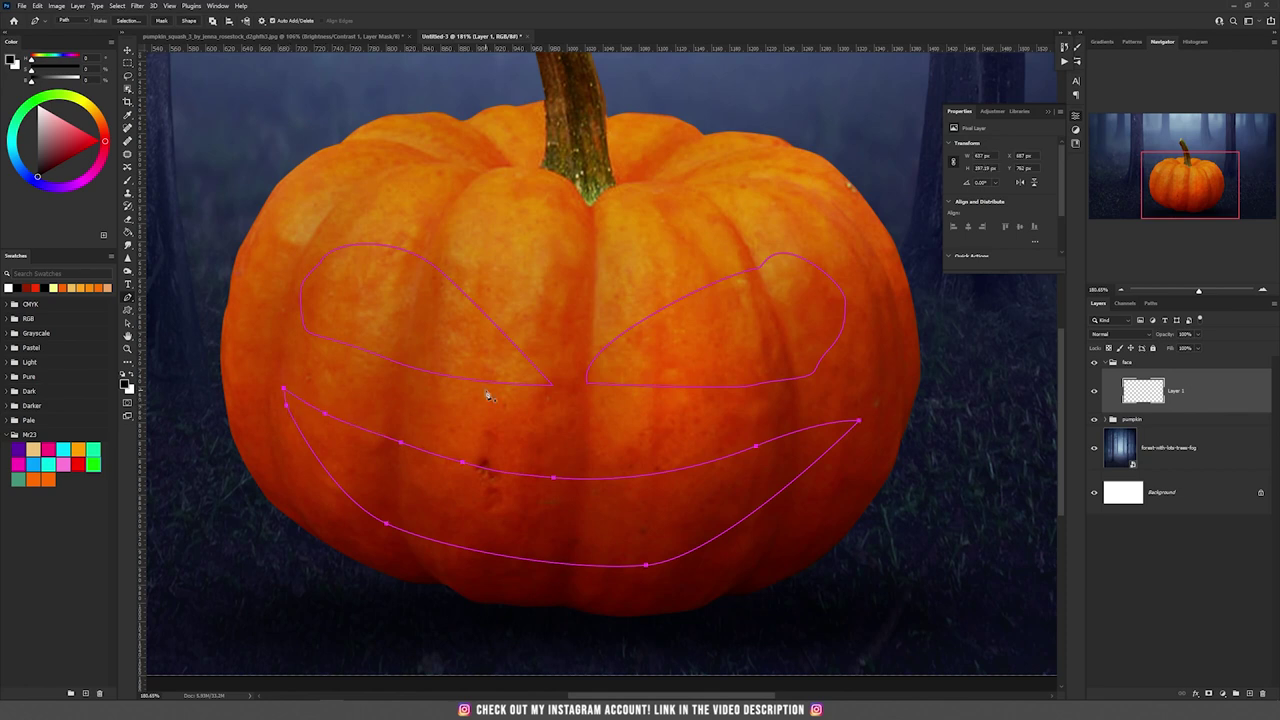
Convert the eye and mouth paths to a selection and fill it with a black Solid Color layer.
key("ctrl+Return")
key("b")
left_click(1222, 692)
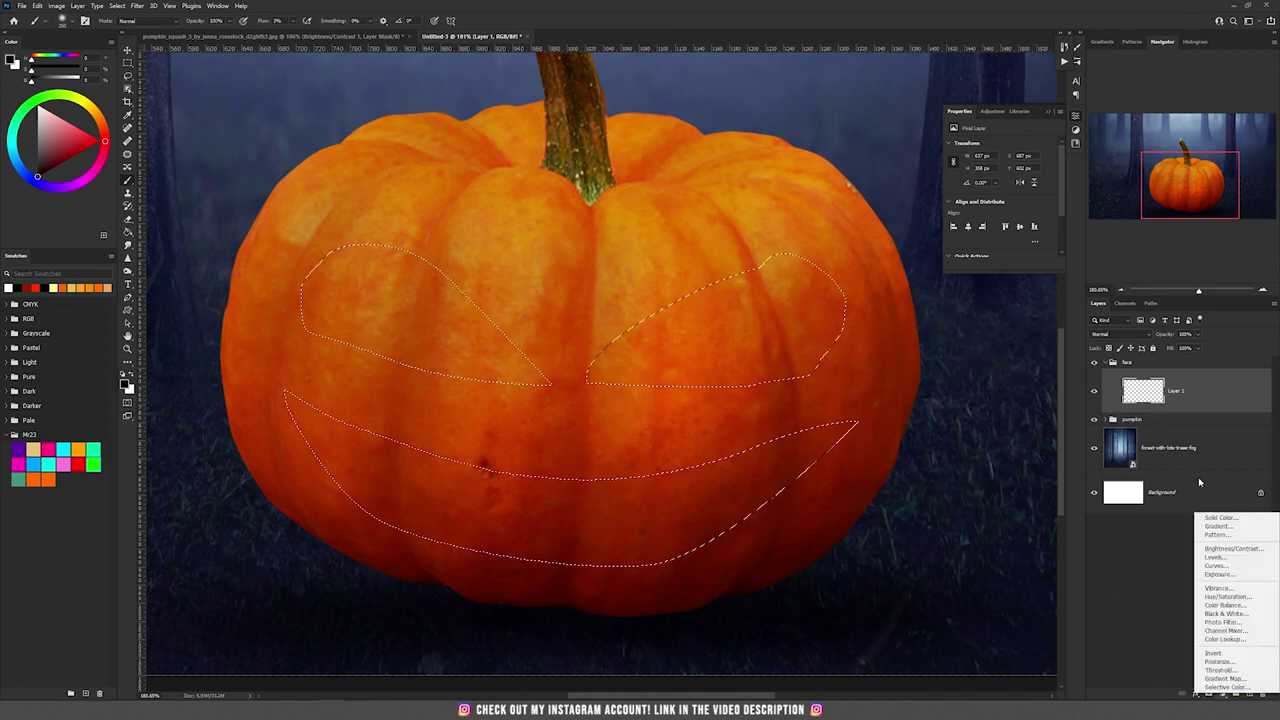
left_click(1222, 517)
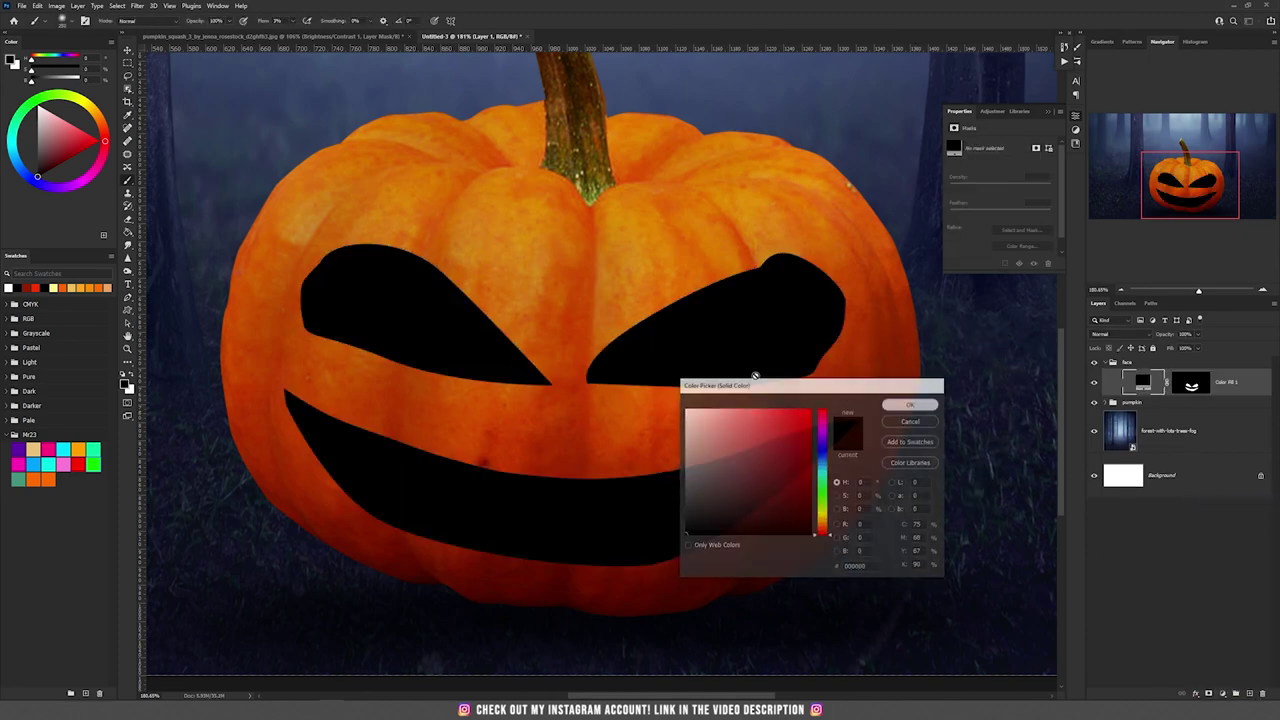
key("Return")
Inspect the smooth-edged face, delete its black fill layer and add a new empty layer in the face group.
scroll(701, 359, "down", 5)
scroll(700, 361, "down", 4)
scroll(643, 429, "up", 8)
key("v")
scroll(441, 521, "up", 8)
scroll(441, 521, "down", 4)
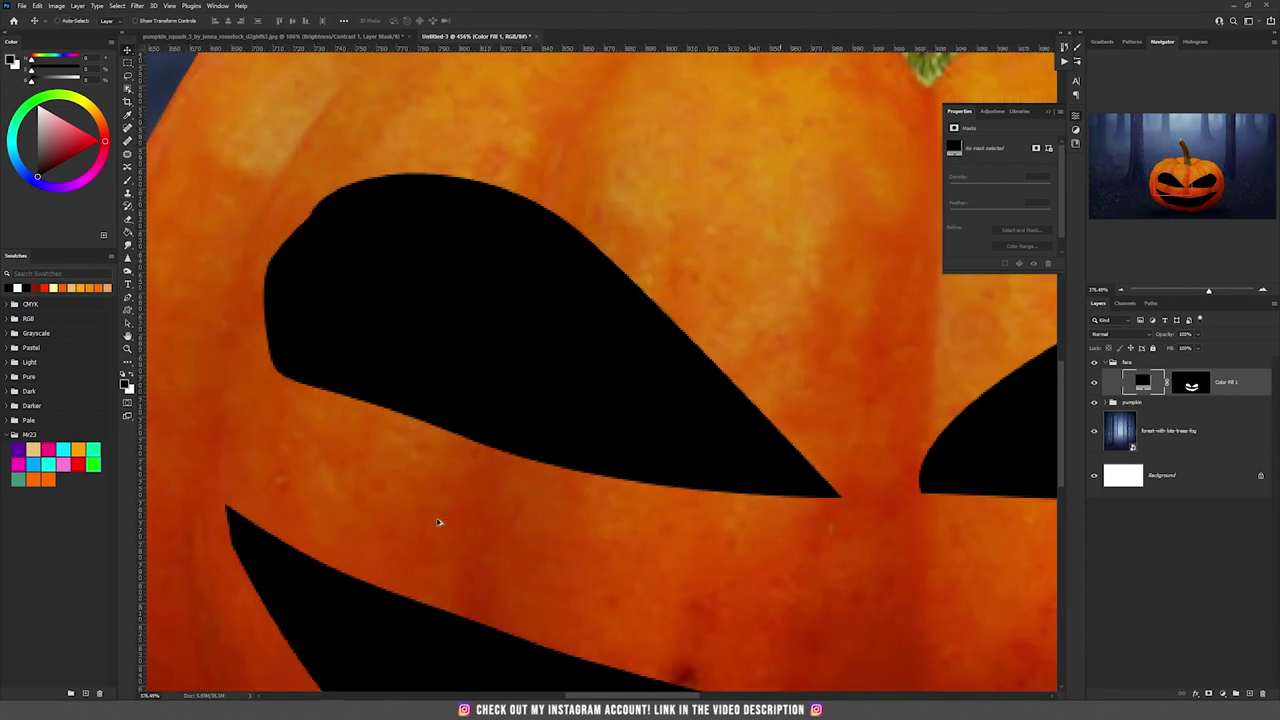
left_click_drag(877, 399, 652, 393)
scroll(746, 274, "down", 4)
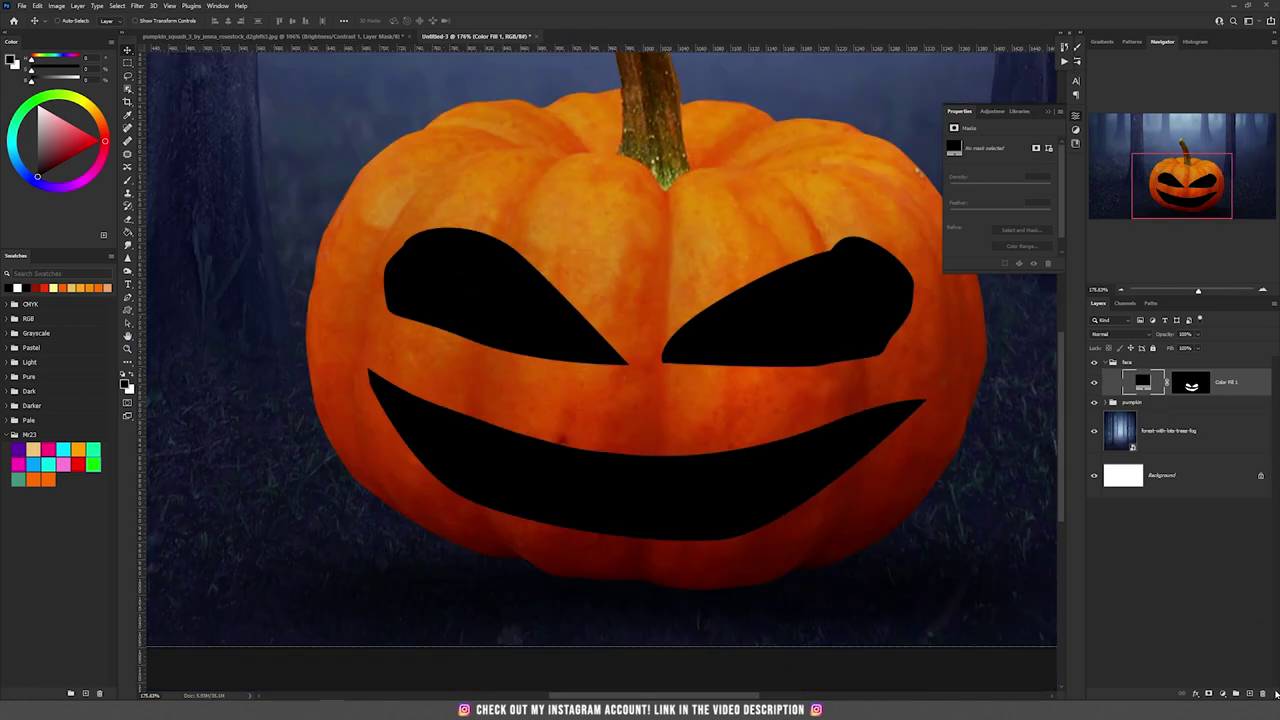
left_click(1262, 693)
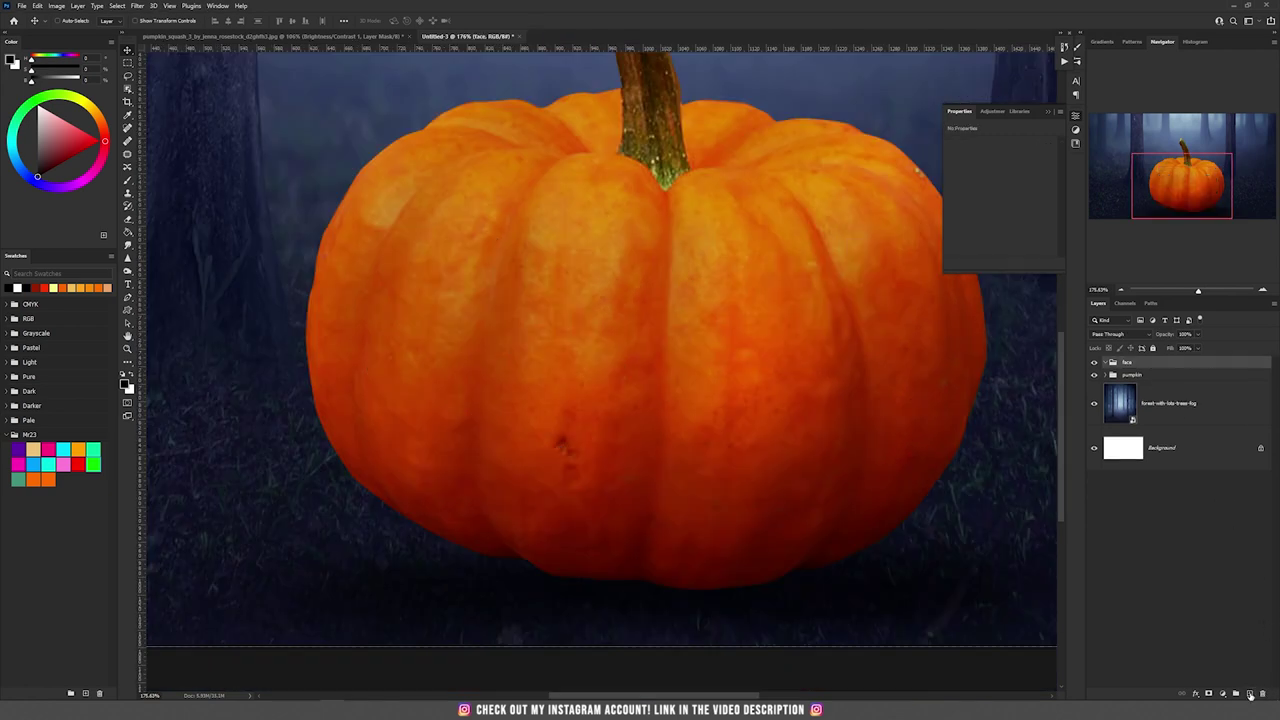
left_click(1248, 693)
scroll(160, 198, "down", 1)
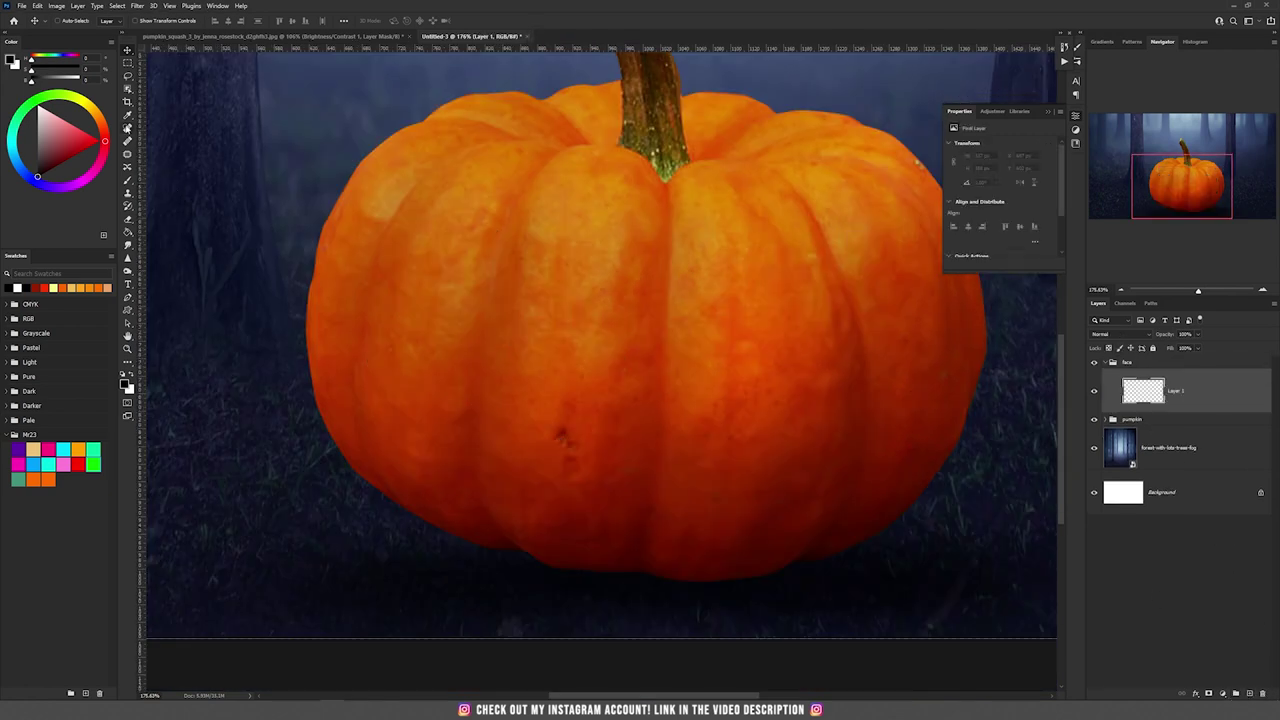
Lasso two angular slanted eyes and a wide, jagged, toothed mouth on the pumpkin as one combined selection.
key("l")
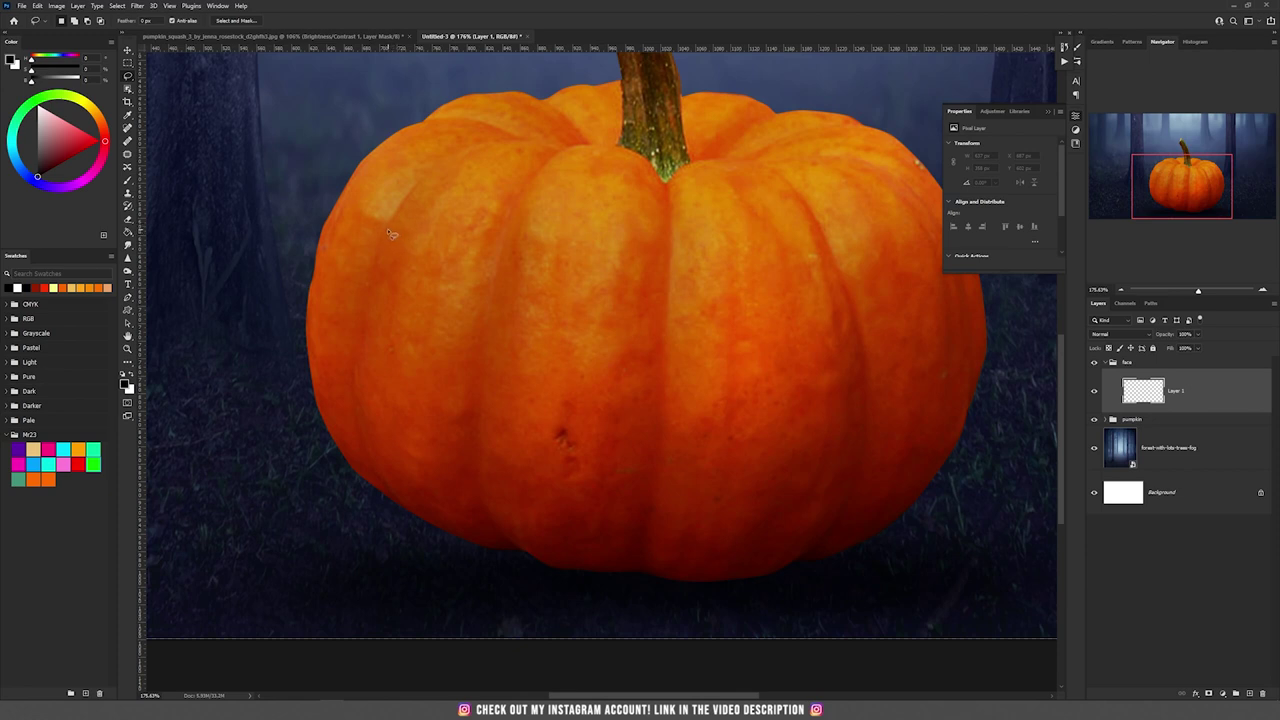
scroll(494, 201, "up", 1)
left_click_drag(494, 201, 423, 245)
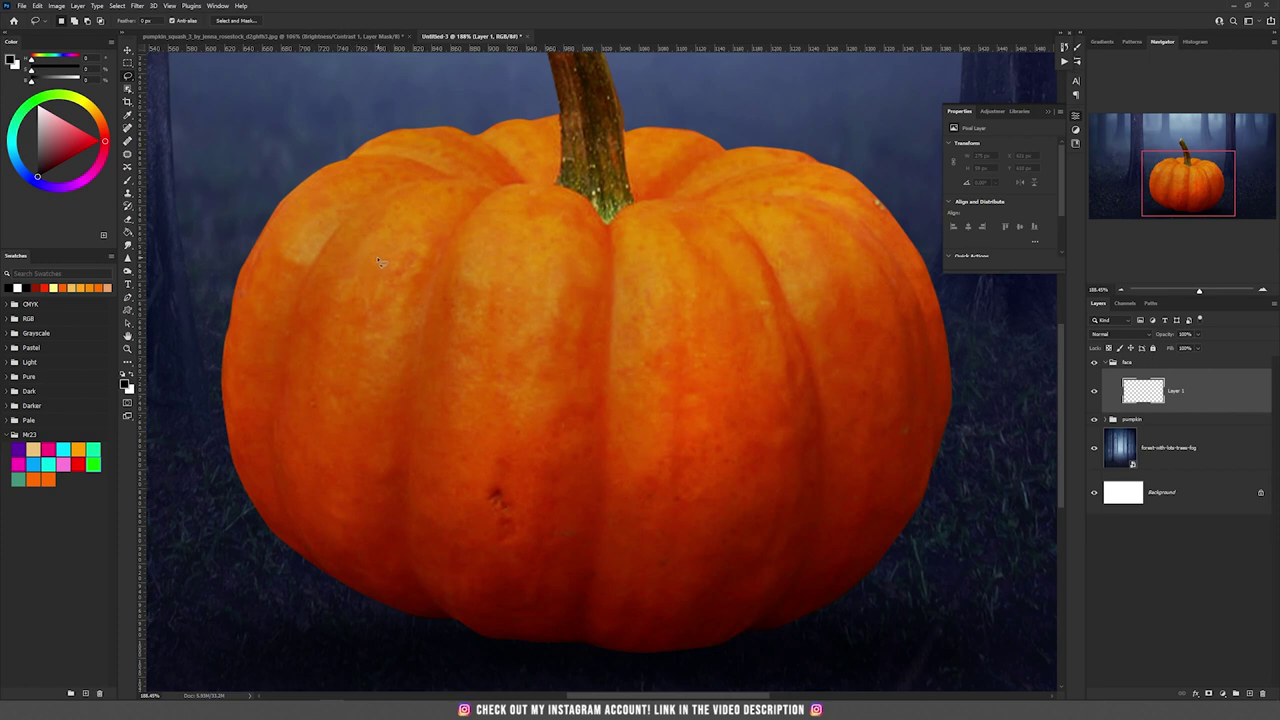
mouse_move(346, 290)
left_mouse_down()
mouse_move(350, 316)
mouse_move(420, 364)
mouse_move(462, 332)
mouse_move(374, 262)
left_mouse_up()
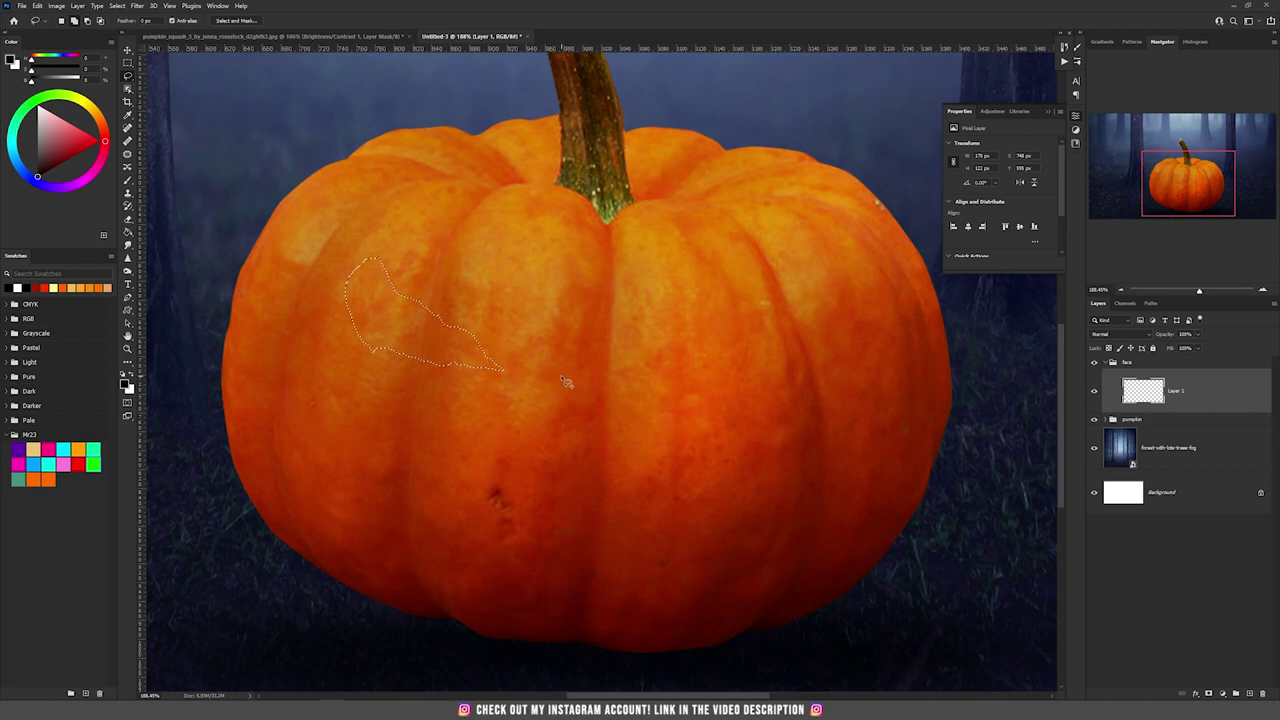
mouse_move(567, 380)
left_mouse_down()
mouse_move(726, 281)
mouse_move(736, 365)
mouse_move(664, 402)
mouse_move(560, 378)
left_mouse_up()
mouse_move(280, 362)
left_mouse_down()
mouse_move(318, 474)
mouse_move(535, 558)
mouse_move(706, 545)
mouse_move(808, 376)
mouse_move(628, 462)
mouse_move(292, 326)
left_mouse_up()
scroll(292, 326, "down", 3)
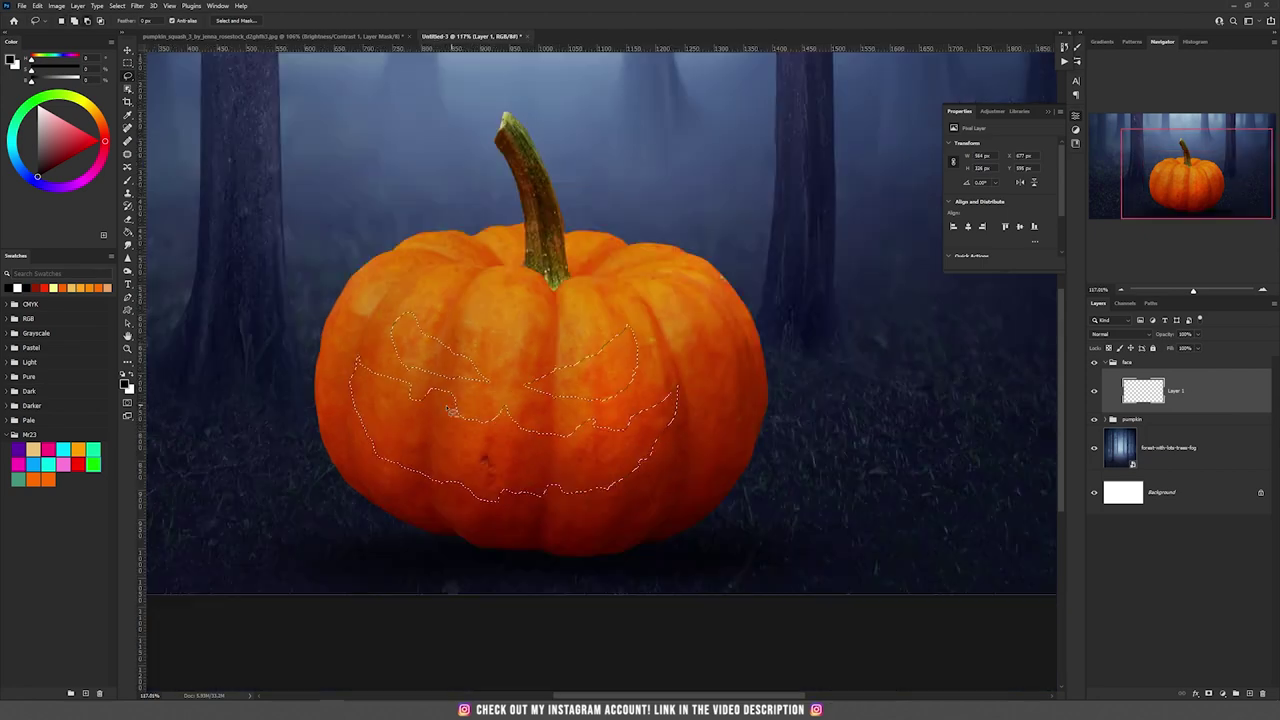
scroll(270, 334, "up", 3)
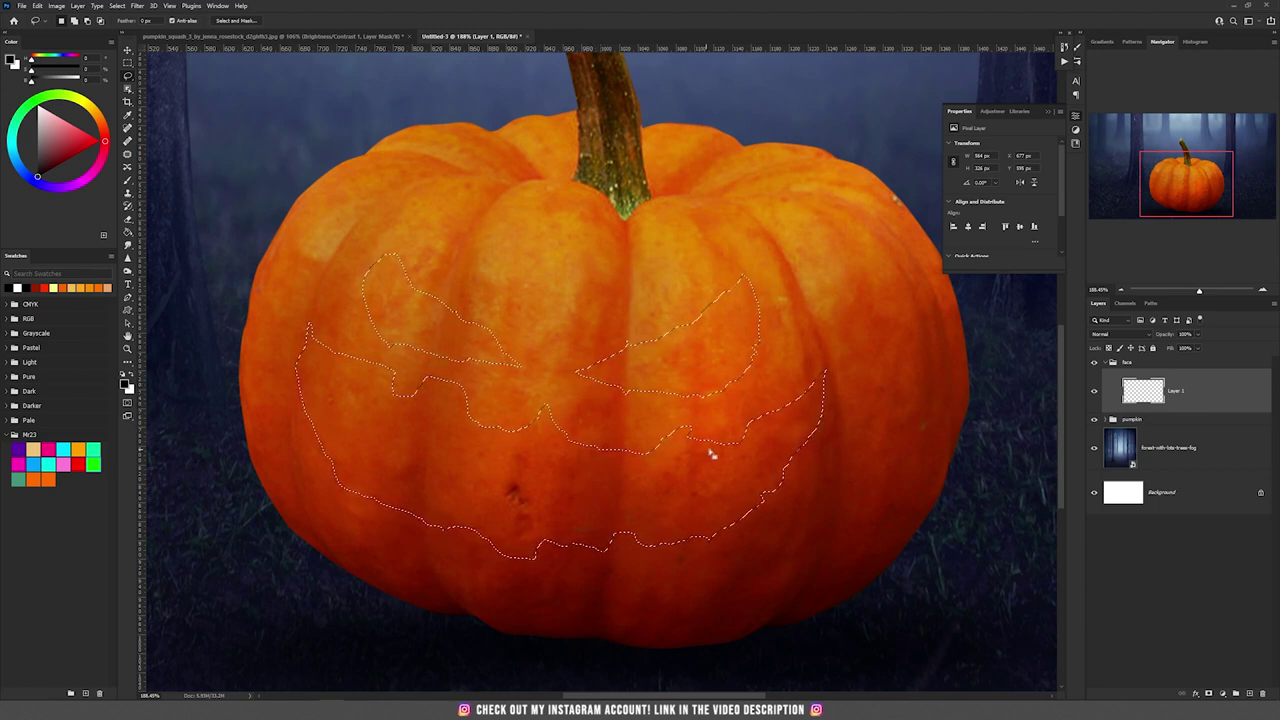
Fill the jagged face selection with a black Solid Color layer.
left_click(1225, 693)
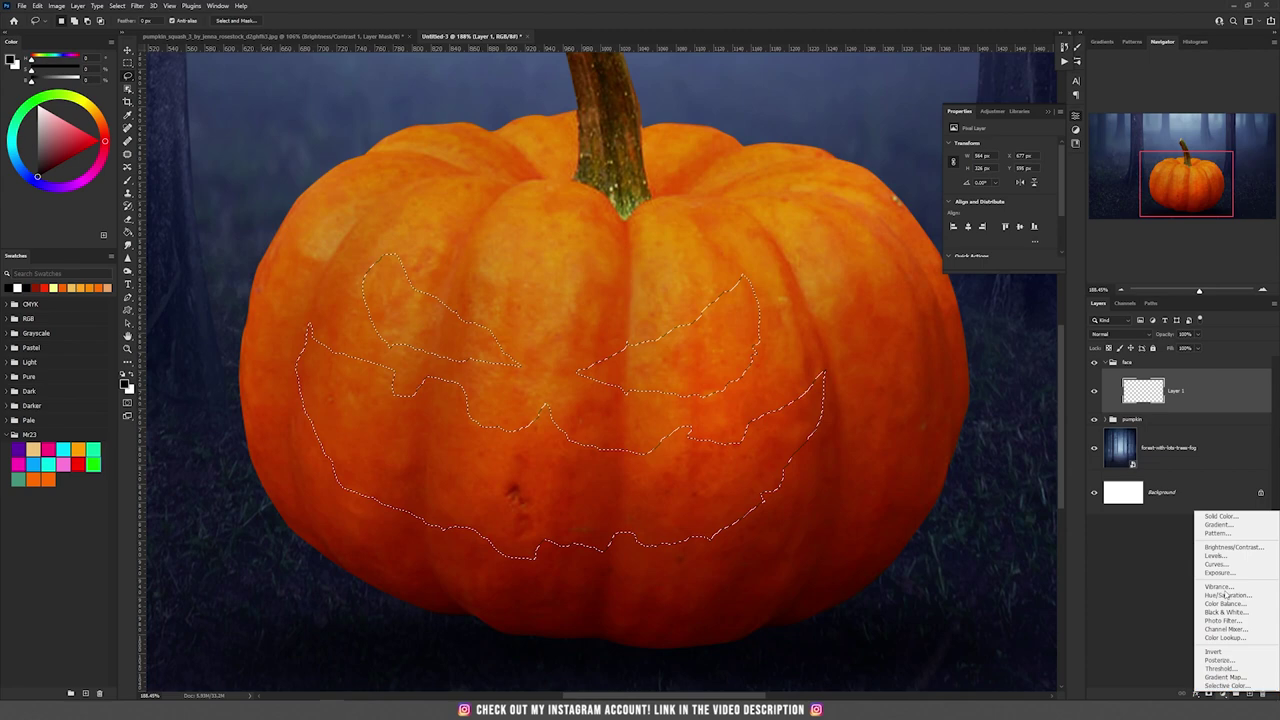
left_click(1215, 518)
left_click(921, 408)
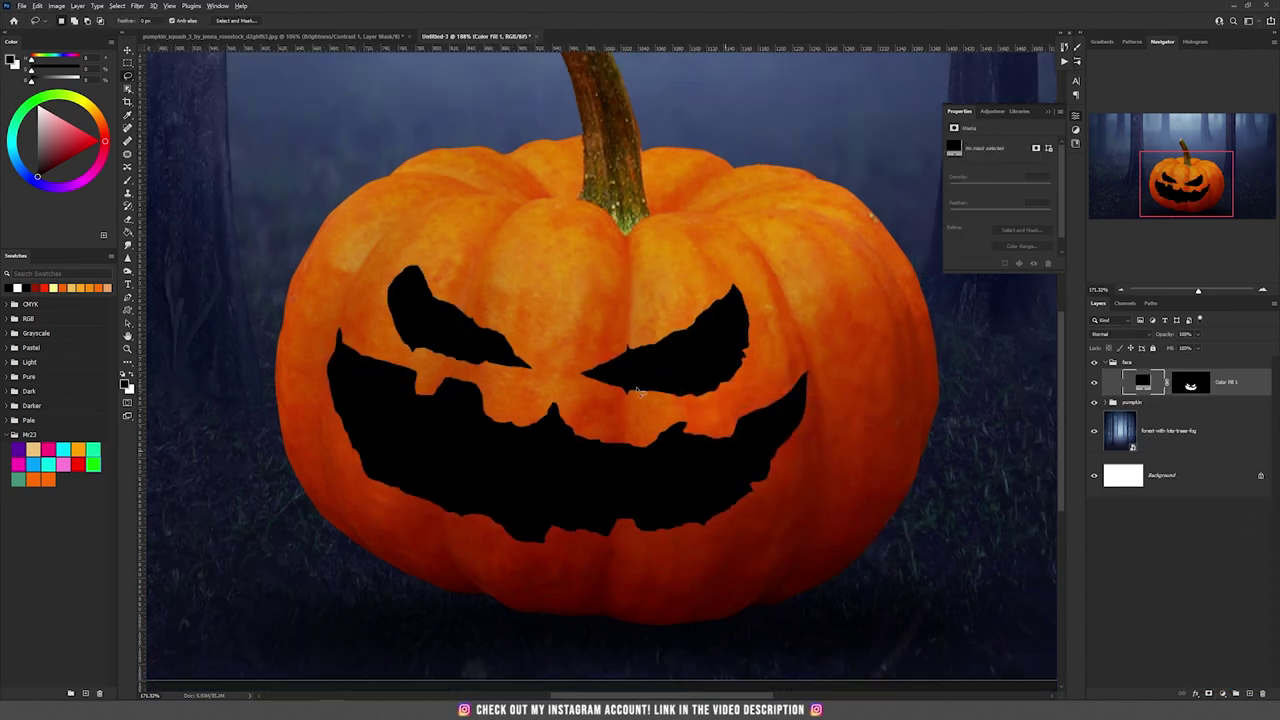
scroll(508, 412, "down", 3)
scroll(508, 412, "up", 1)
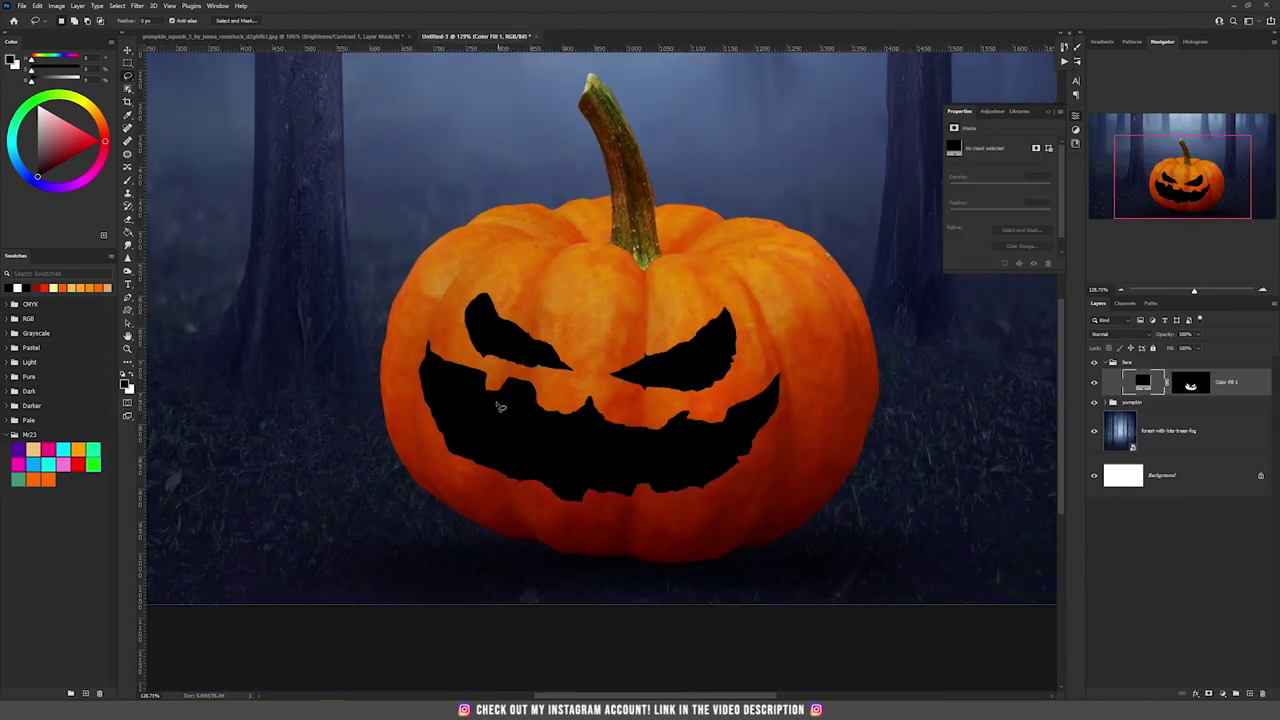
On the face fill's mask, lasso a small area at the mouth's upper-left edge and remove it from the black shape.
scroll(502, 422, "up", 2)
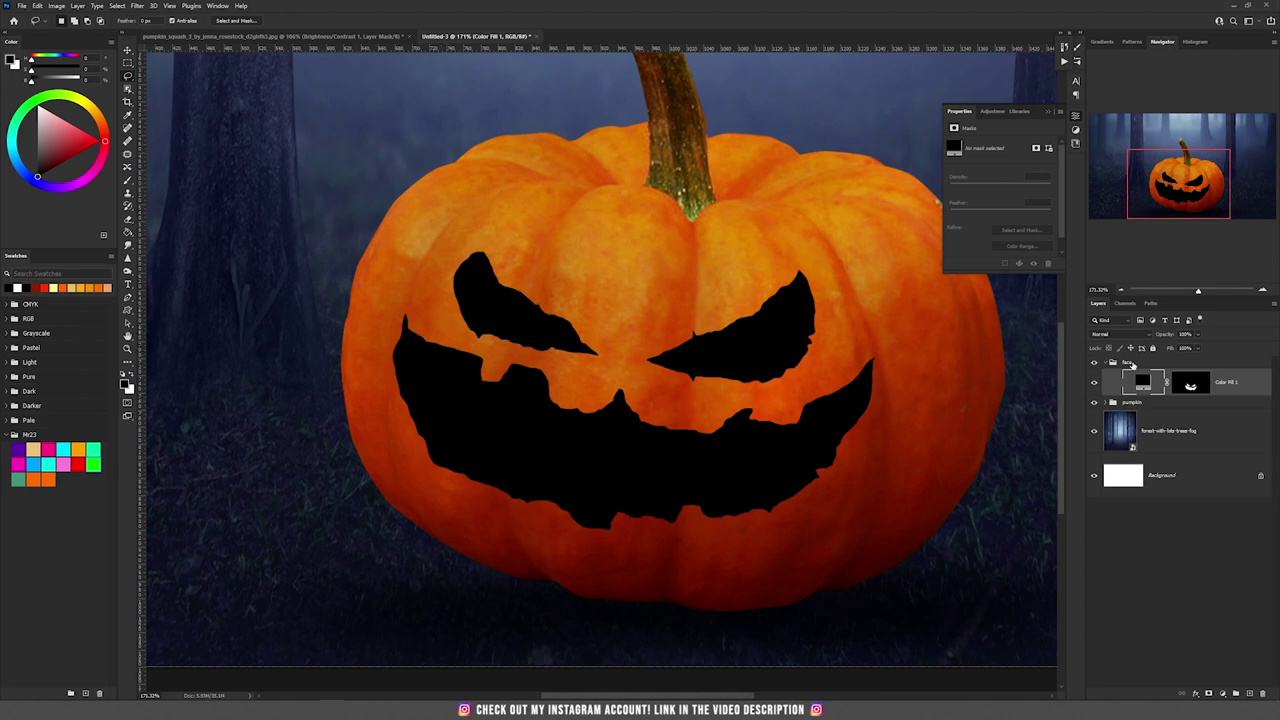
left_click(1199, 387)
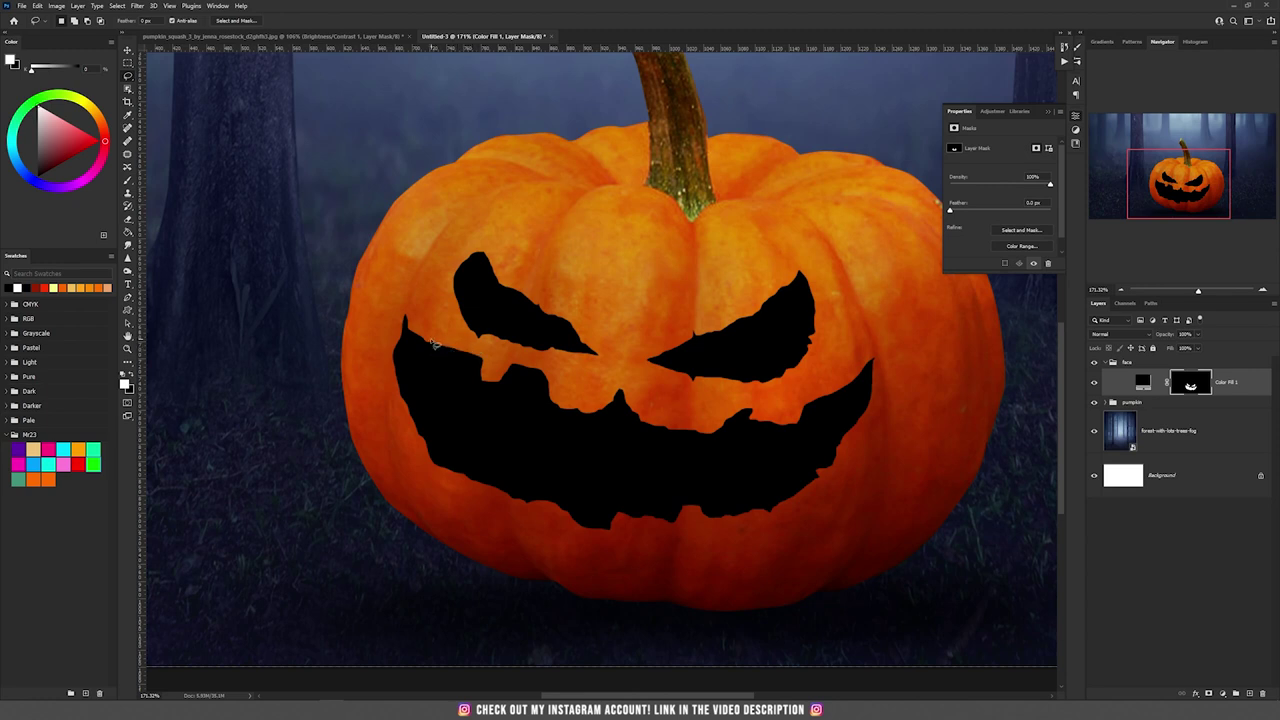
mouse_move(433, 340)
left_mouse_down()
mouse_move(450, 374)
mouse_move(490, 374)
mouse_move(494, 364)
mouse_move(440, 340)
left_mouse_up()
key("ctrl+d")
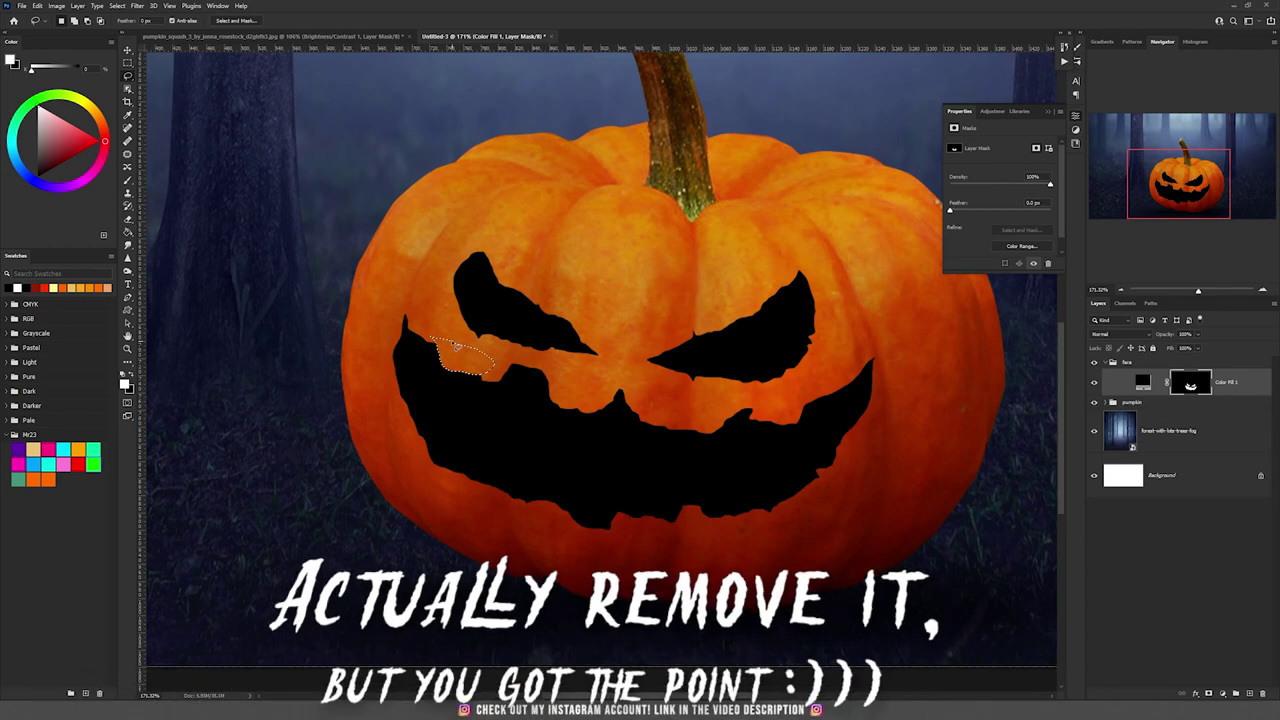
scroll(455, 345, "down", 3)
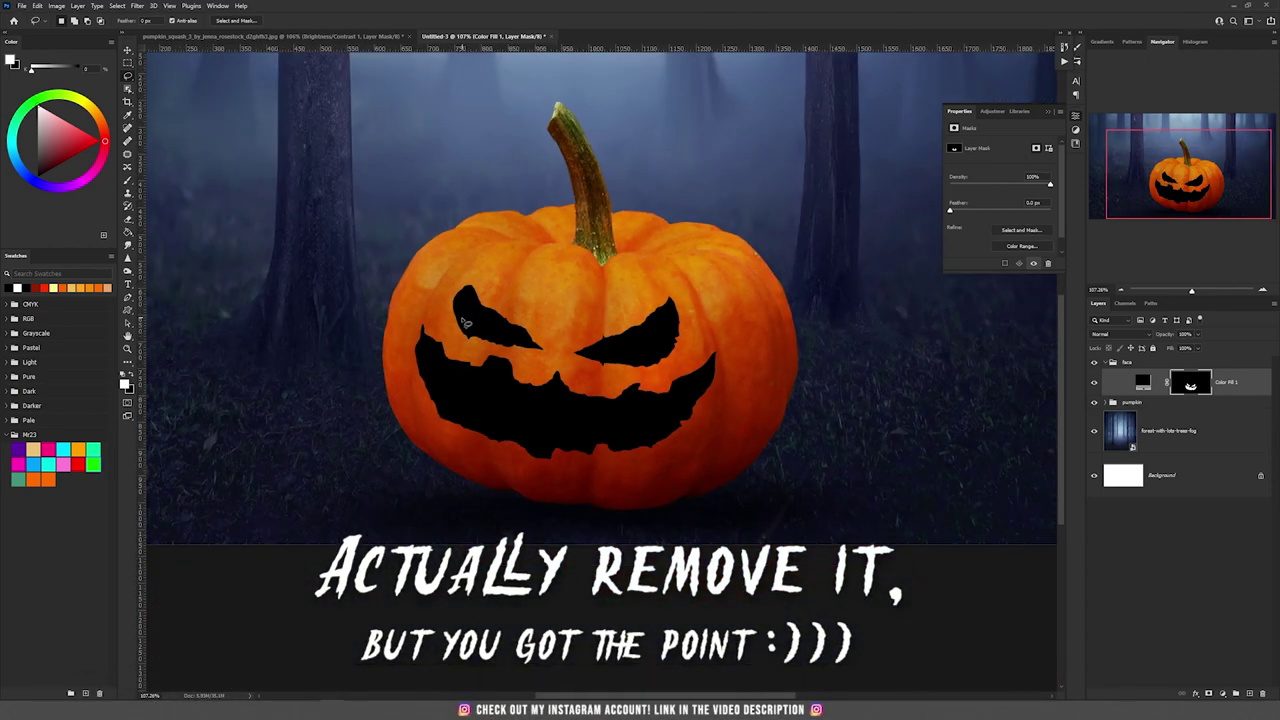
Lasso a small pointed notch on the mouth's upper edge and fill it white on the mask to extend the black shape.
scroll(462, 340, "up", 5)
scroll(468, 338, "up", 3)
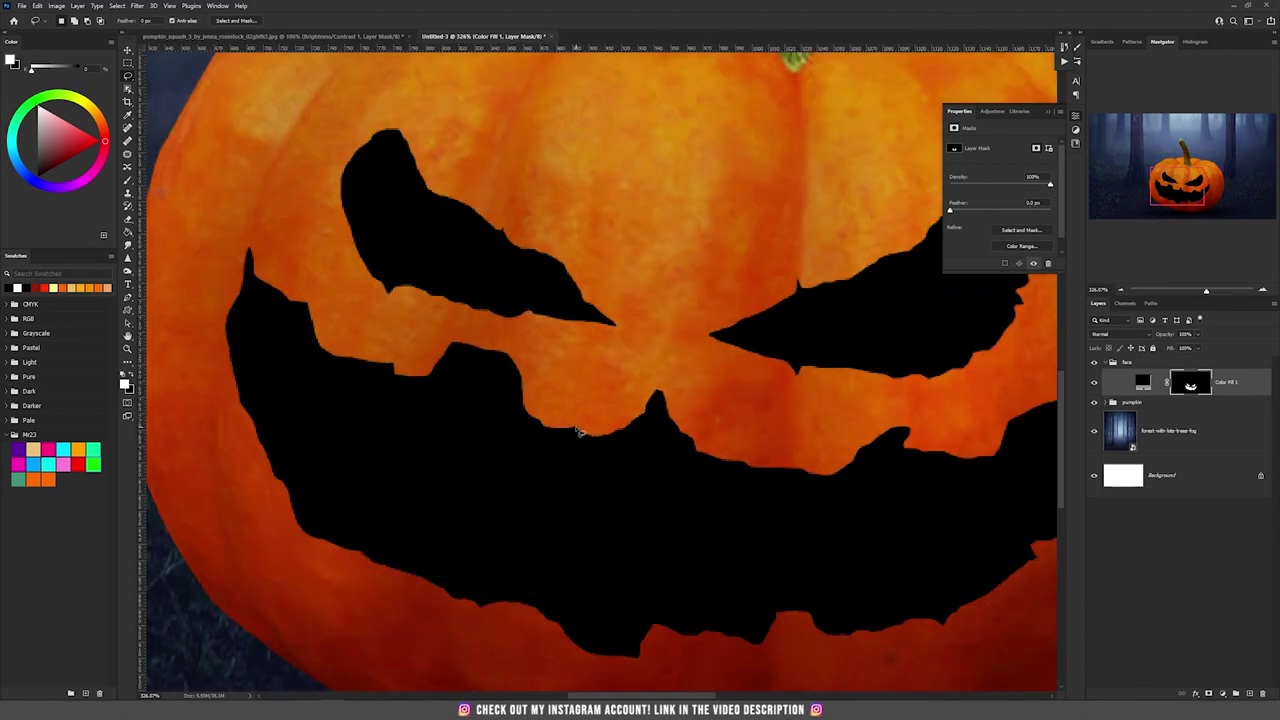
mouse_move(576, 428)
left_mouse_down()
mouse_move(589, 402)
mouse_move(577, 430)
left_mouse_up()
scroll(602, 495, "down", 5)
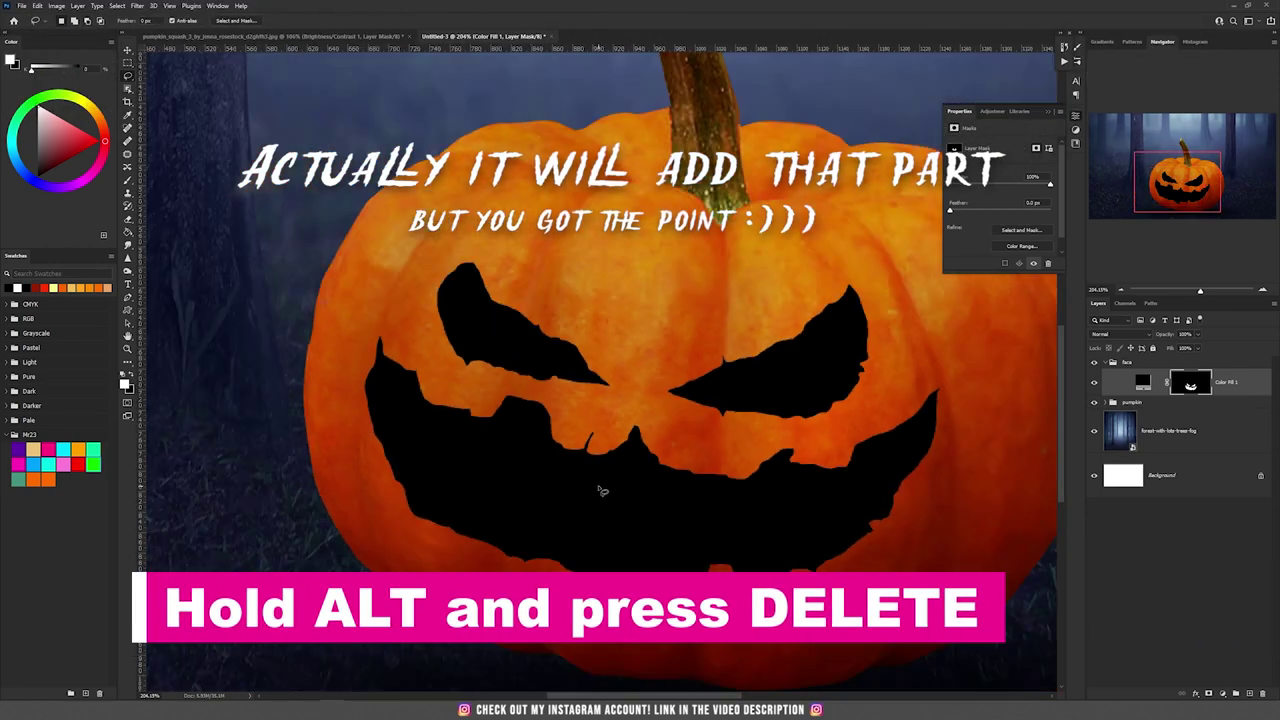
scroll(602, 490, "down", 3)
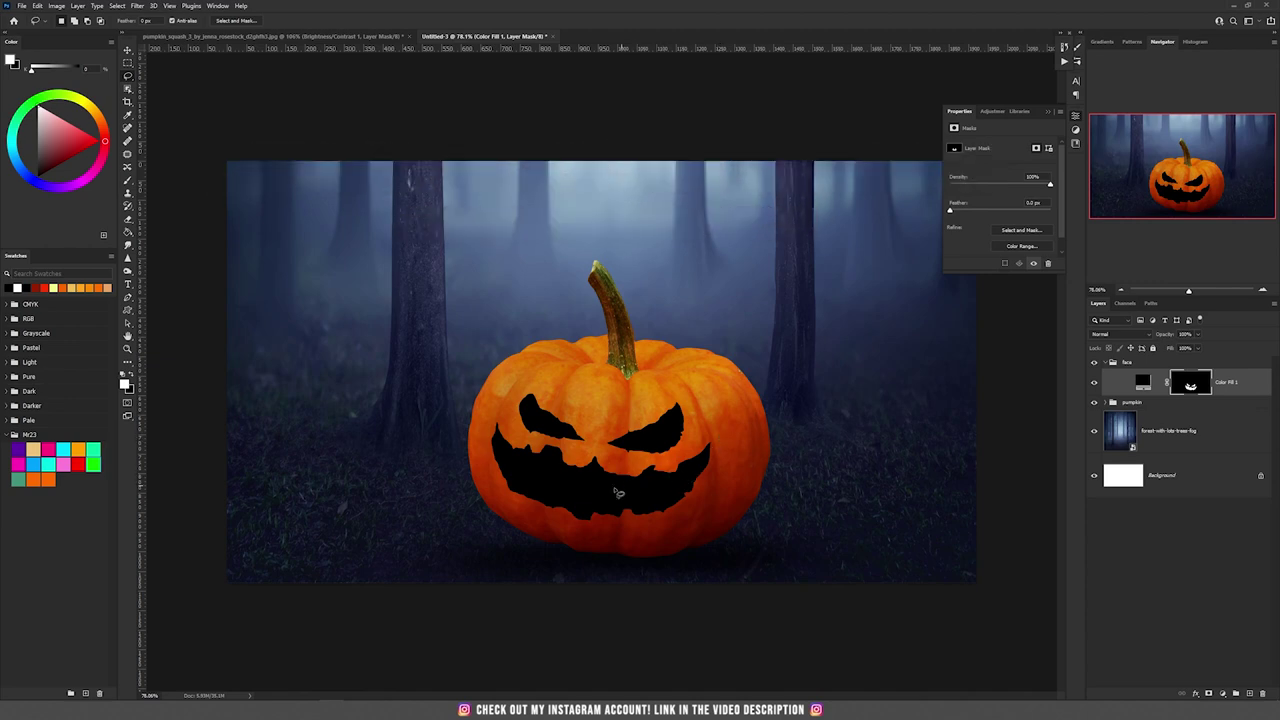
scroll(597, 500, "up", 4)
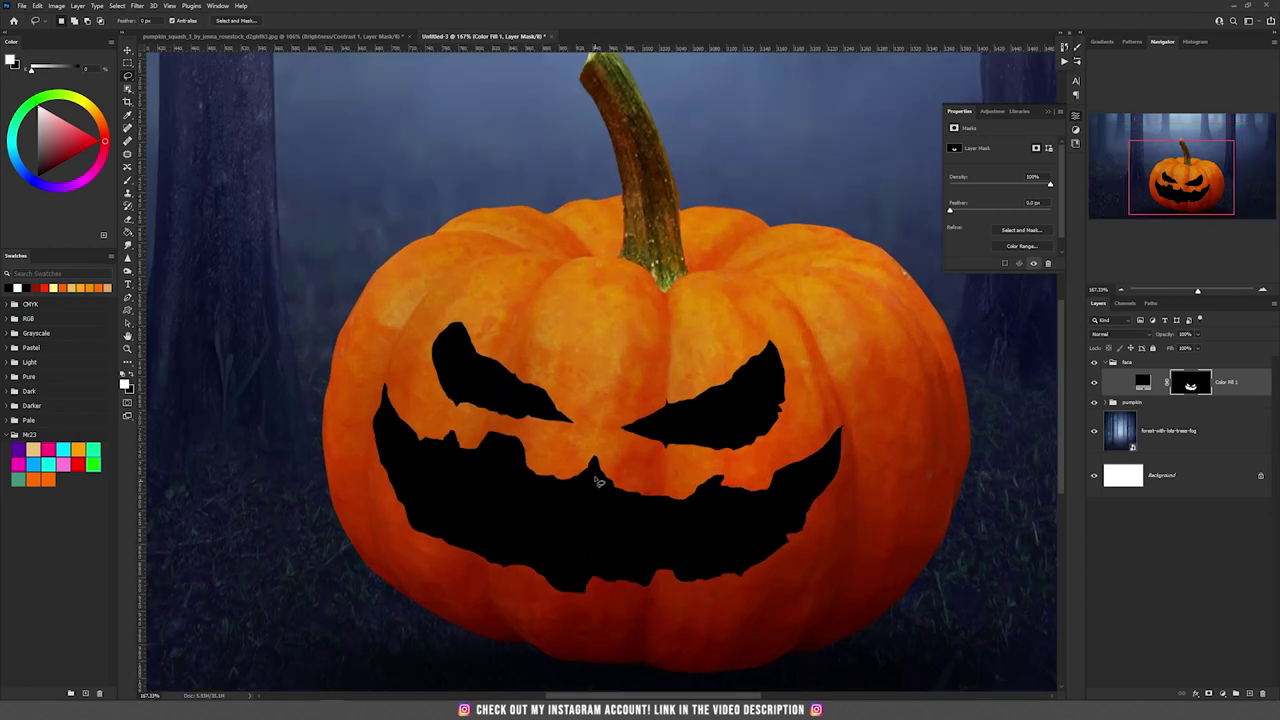
scroll(600, 482, "up", 1)
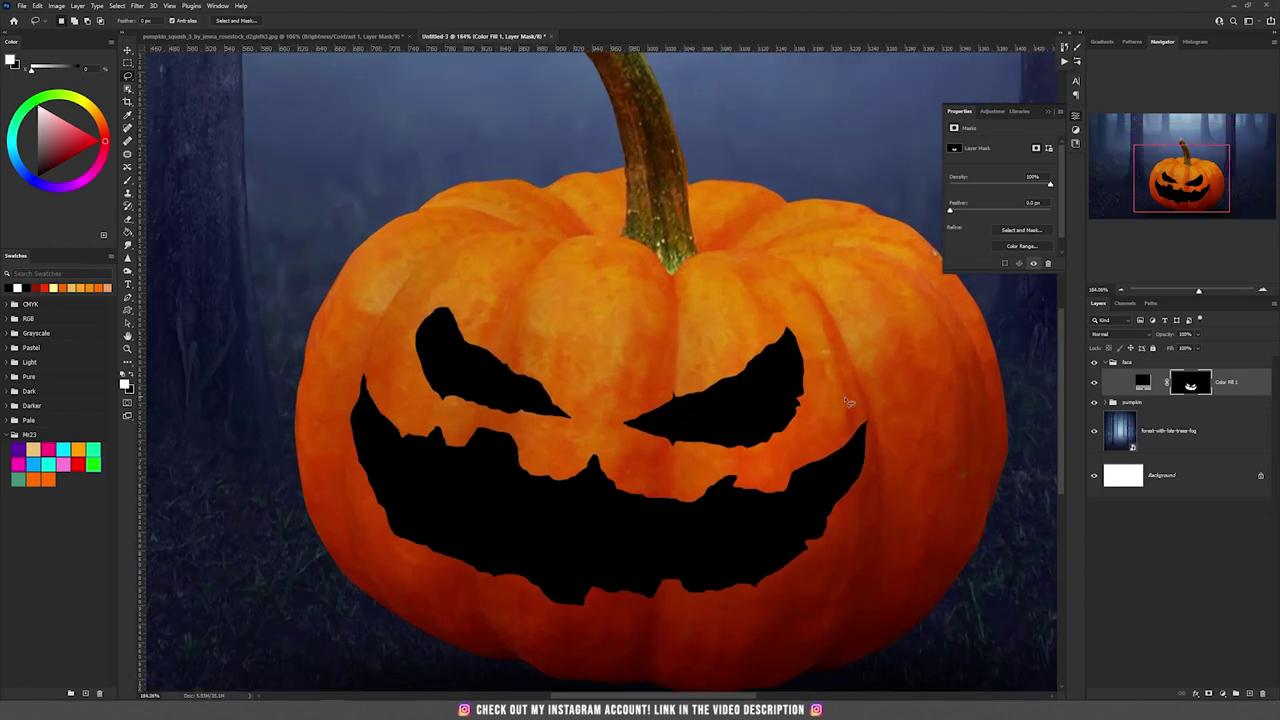
key("v")
left_click_drag(651, 403, 570, 355)
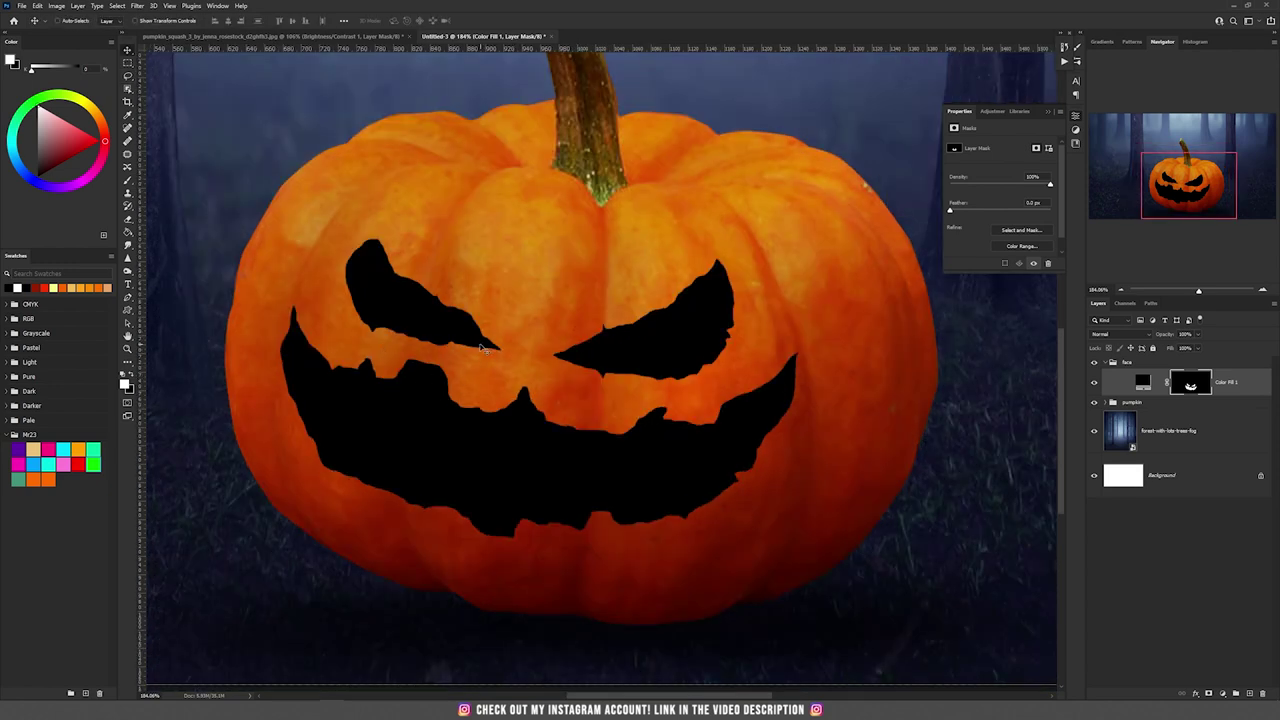
scroll(750, 392, "down", 6)
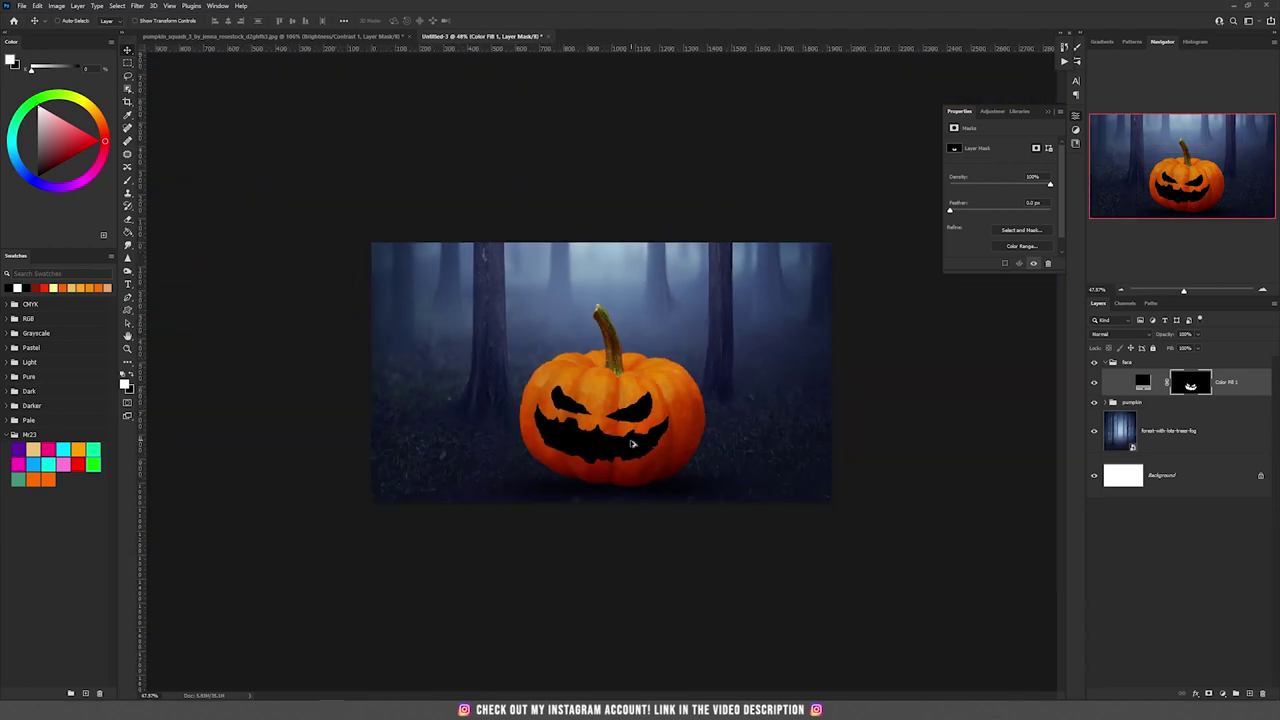
scroll(608, 410, "up", 6)
left_click(1142, 383)
scroll(423, 400, "up", 3)
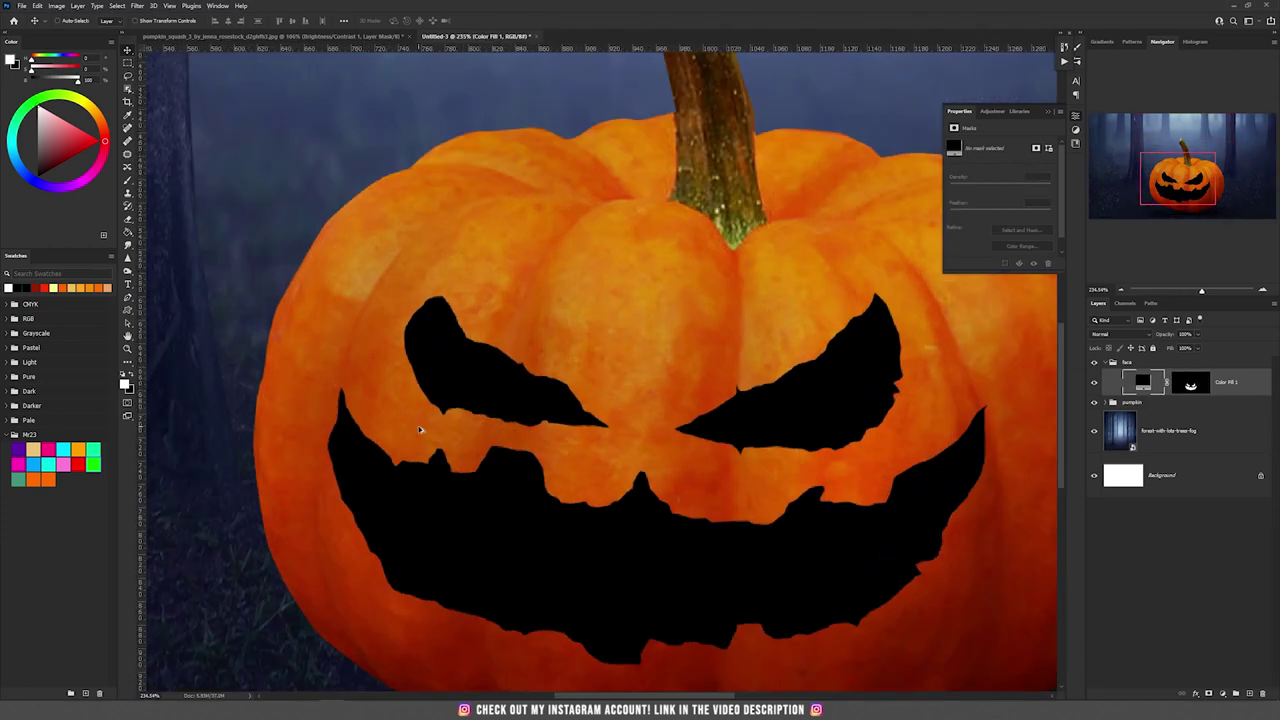
left_click(1250, 693)
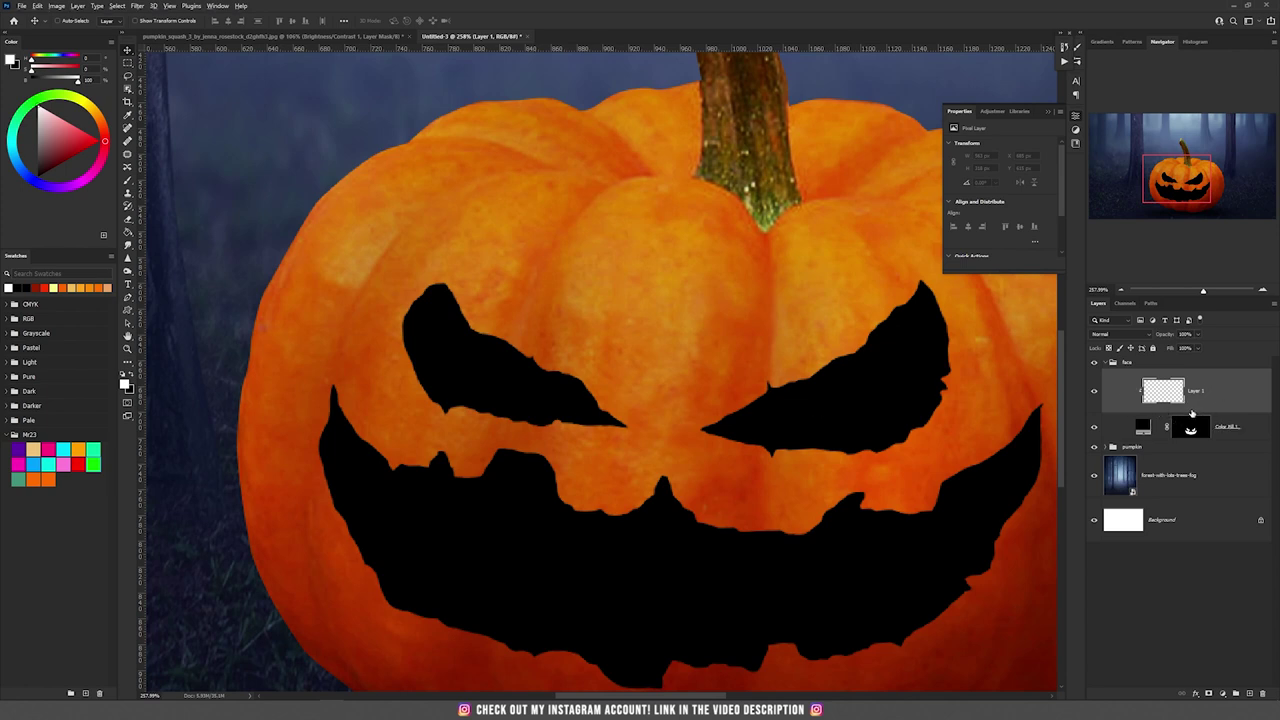
Lasso a band along the outer and lower rim of the eye at the image's left, overlapping onto the pumpkin skin.
key("l")
key("alt+l")
key("Escape")
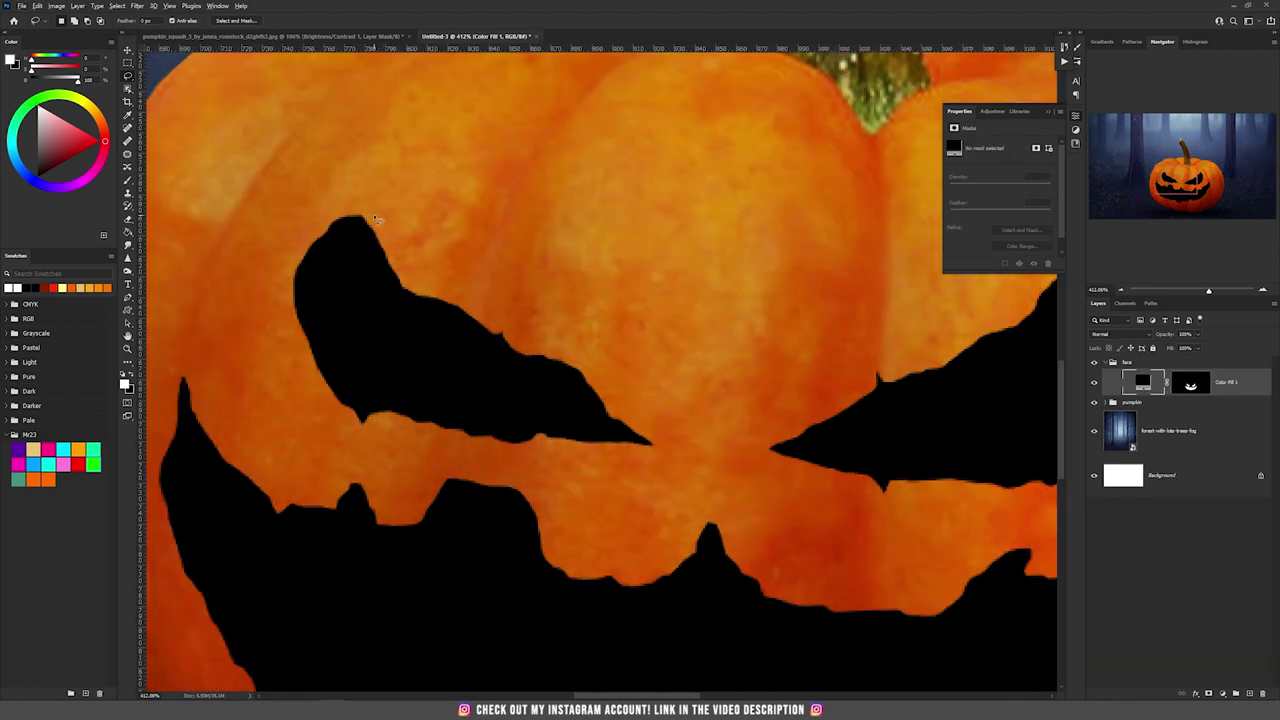
mouse_move(371, 224)
left_mouse_down()
mouse_move(345, 254)
mouse_move(333, 304)
mouse_move(366, 399)
left_mouse_up()
mouse_move(380, 397)
left_mouse_down()
mouse_move(483, 420)
mouse_move(621, 414)
left_mouse_up()
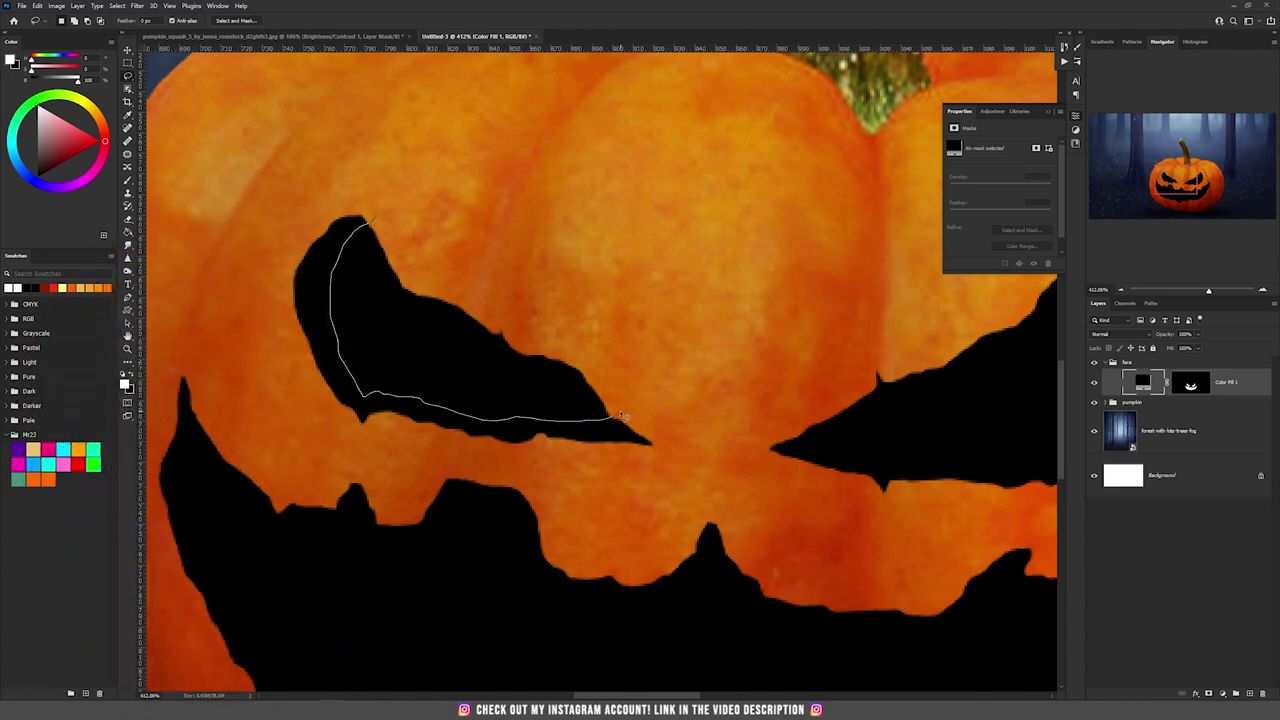
left_click_drag(526, 475, 343, 441)
left_click_drag(378, 218, 379, 220)
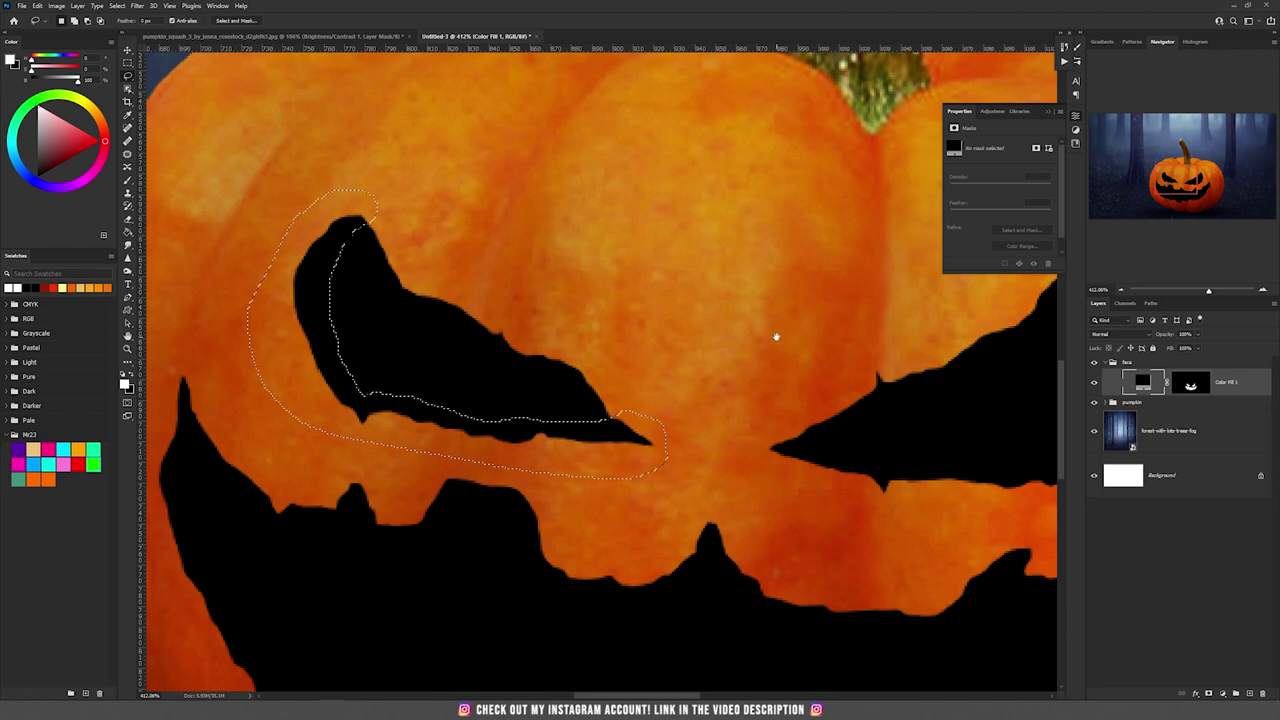
Add matching rim bands for the other eye, the mouth's sides and lower edge, and a few tooth edges to the selection.
left_click_drag(776, 337, 554, 318)
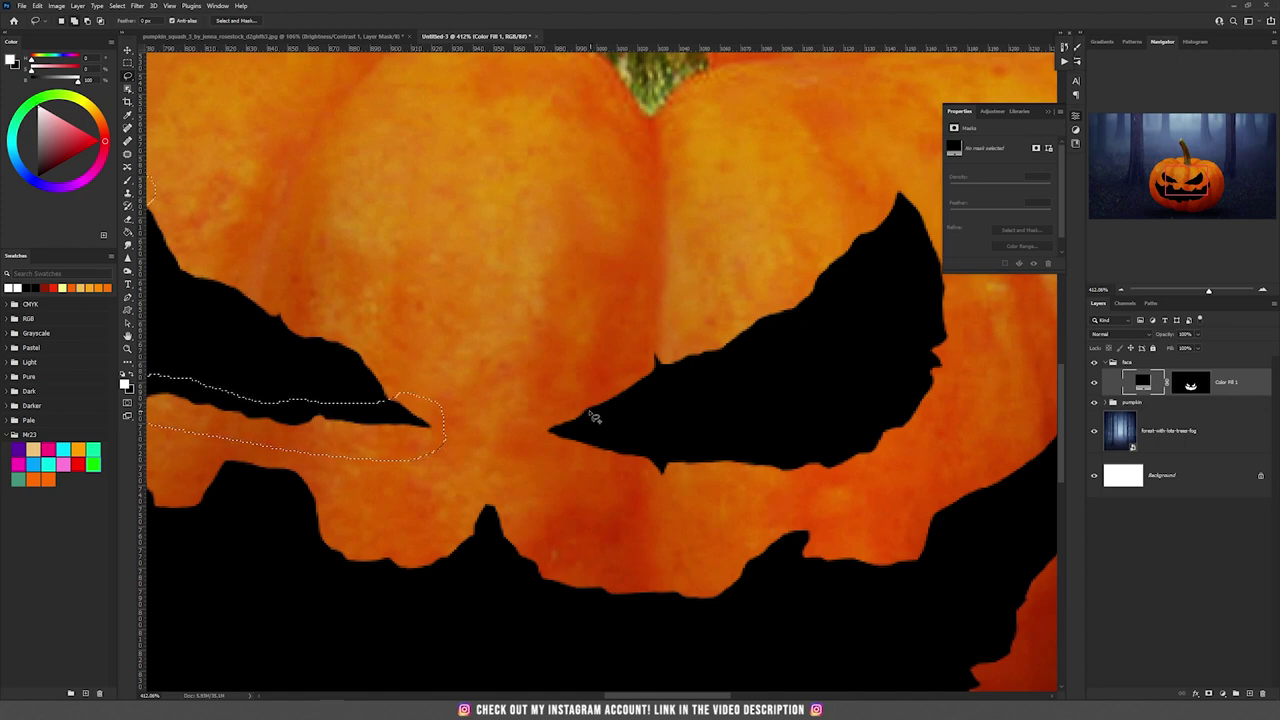
mouse_move(588, 411)
left_mouse_down()
mouse_move(645, 432)
mouse_move(829, 430)
mouse_move(907, 288)
mouse_move(885, 205)
mouse_move(480, 460)
mouse_move(445, 450)
left_mouse_up()
key("ctrl+0")
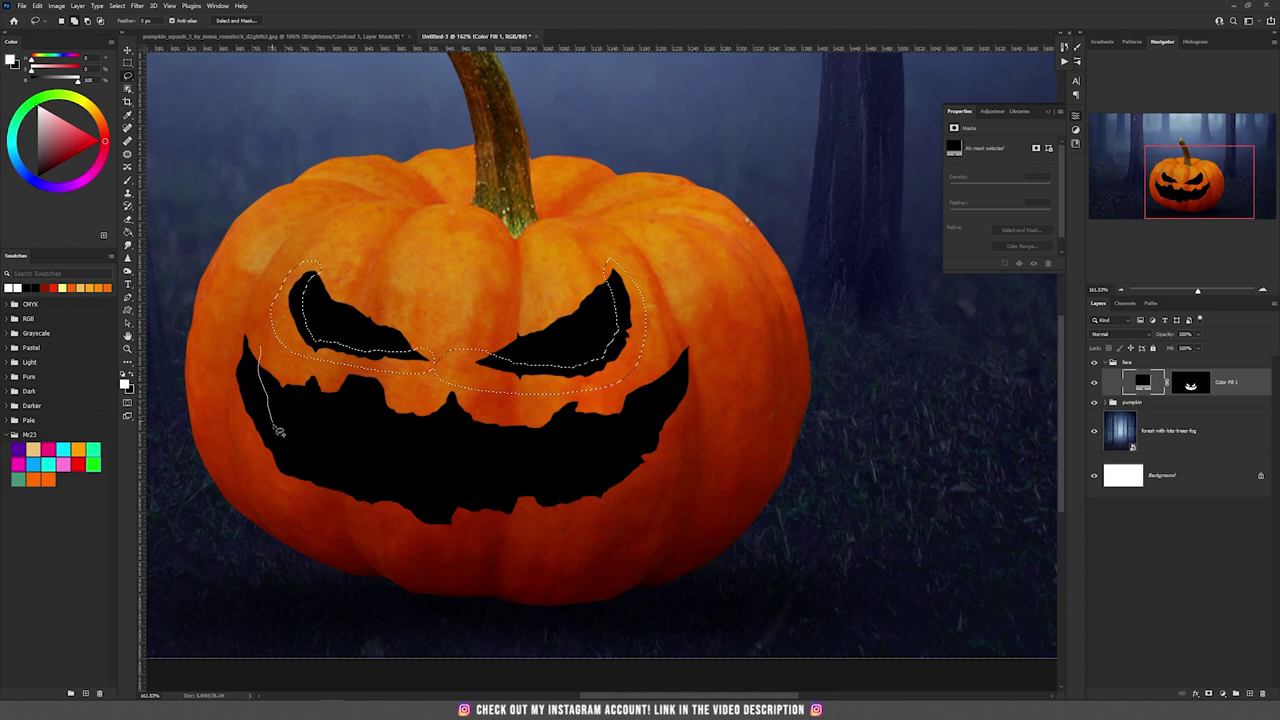
mouse_move(290, 447)
left_mouse_down()
mouse_move(378, 491)
mouse_move(438, 502)
mouse_move(608, 481)
mouse_move(667, 404)
mouse_move(681, 345)
mouse_move(451, 549)
mouse_move(223, 382)
left_mouse_up()
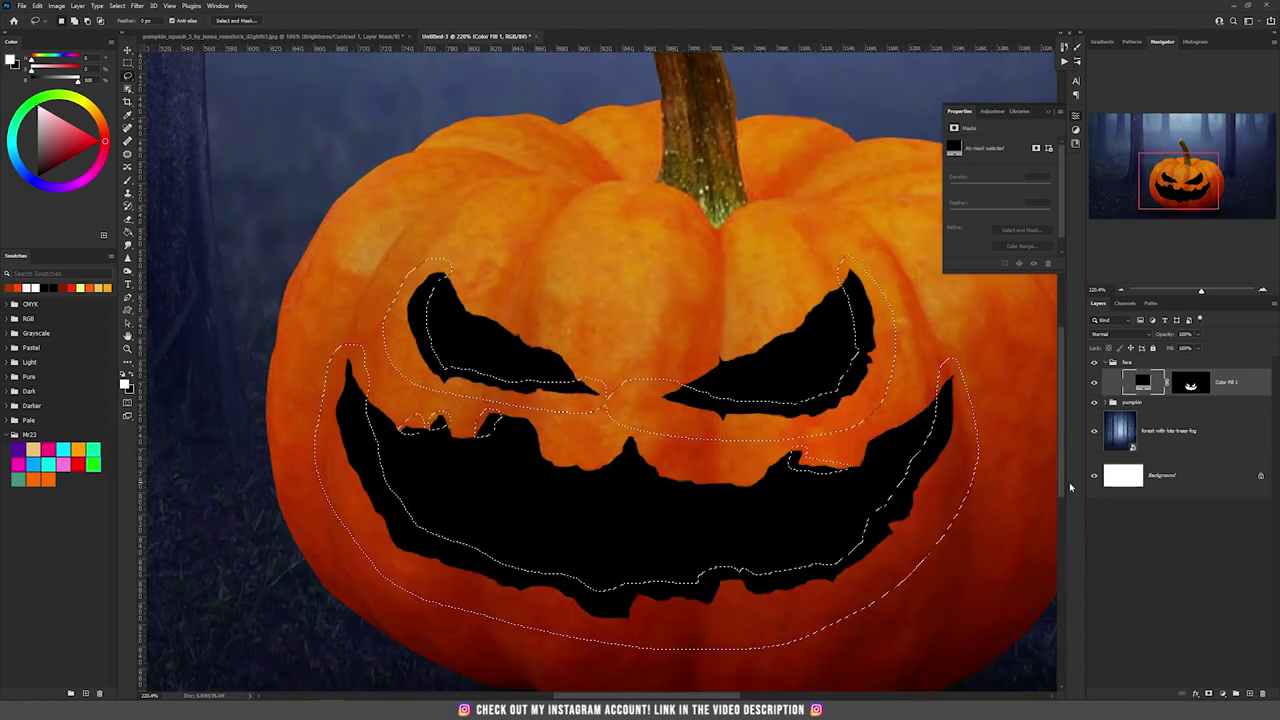
Fill the rim selection with a white Solid Color layer and trim its mask to the black face shape.
left_click(1222, 693)
left_click(1220, 519)
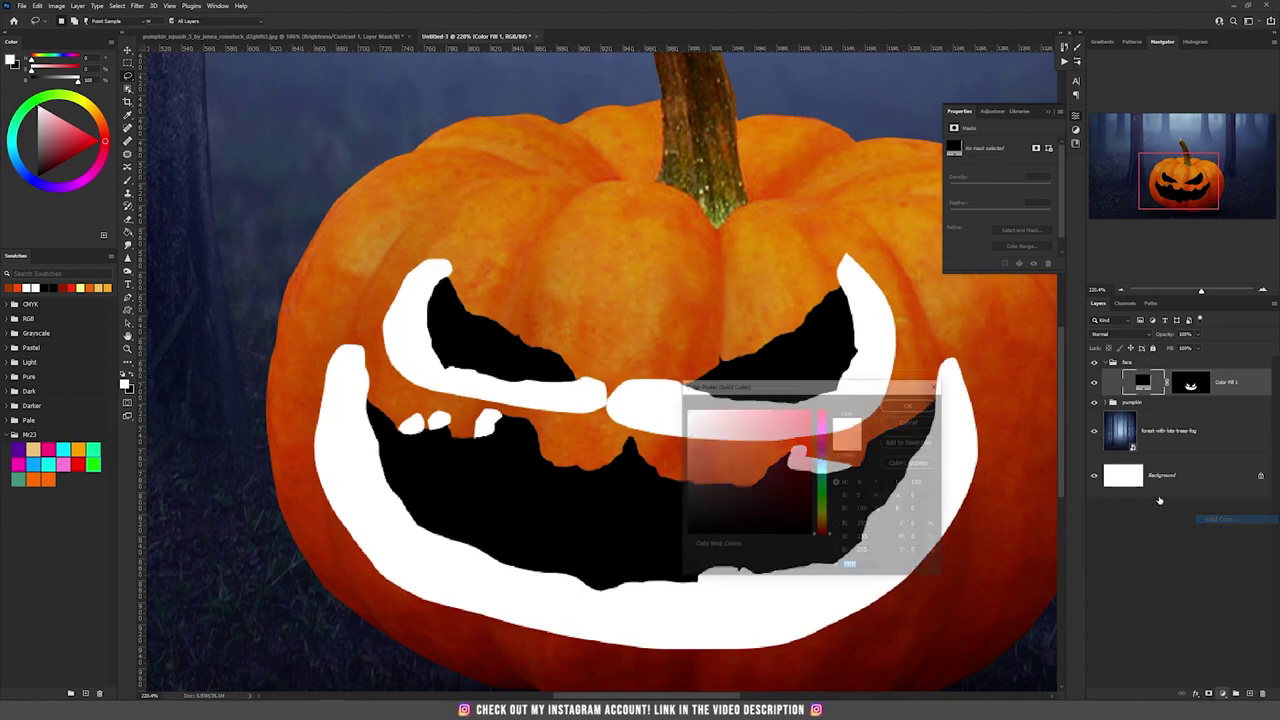
left_click(908, 405)
left_click(1189, 386)
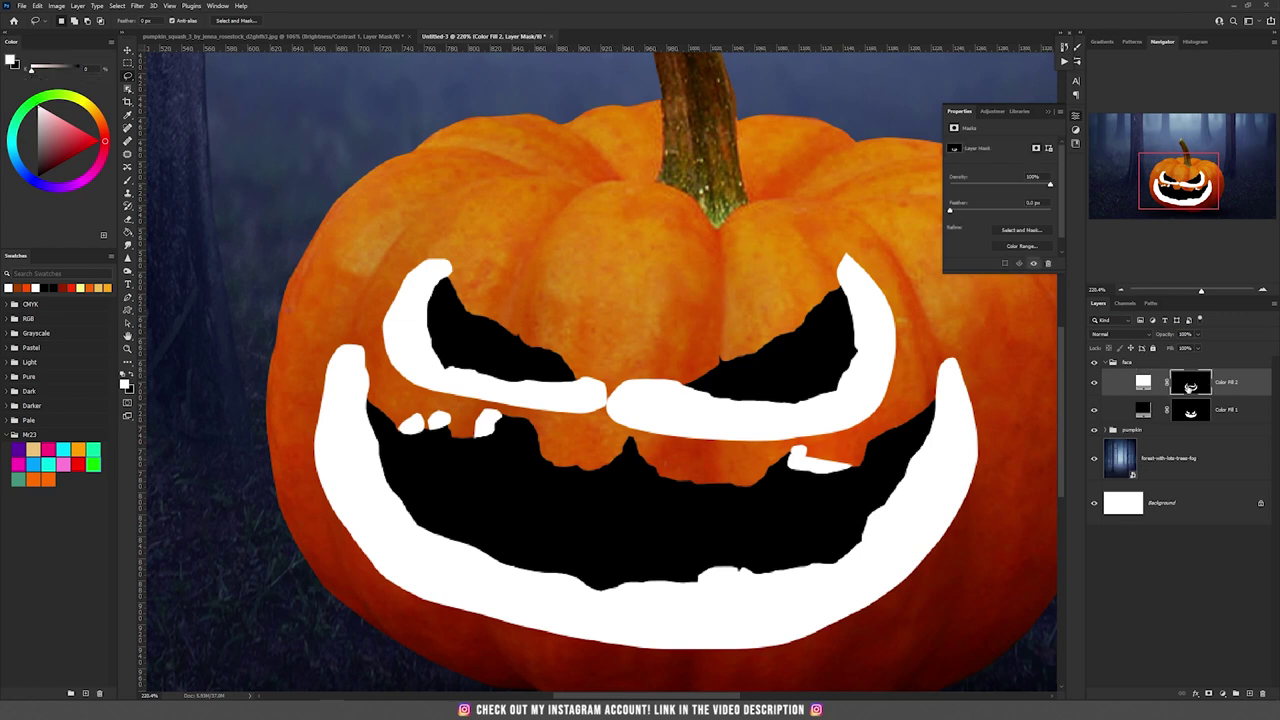
left_click(1190, 386, "ctrl")
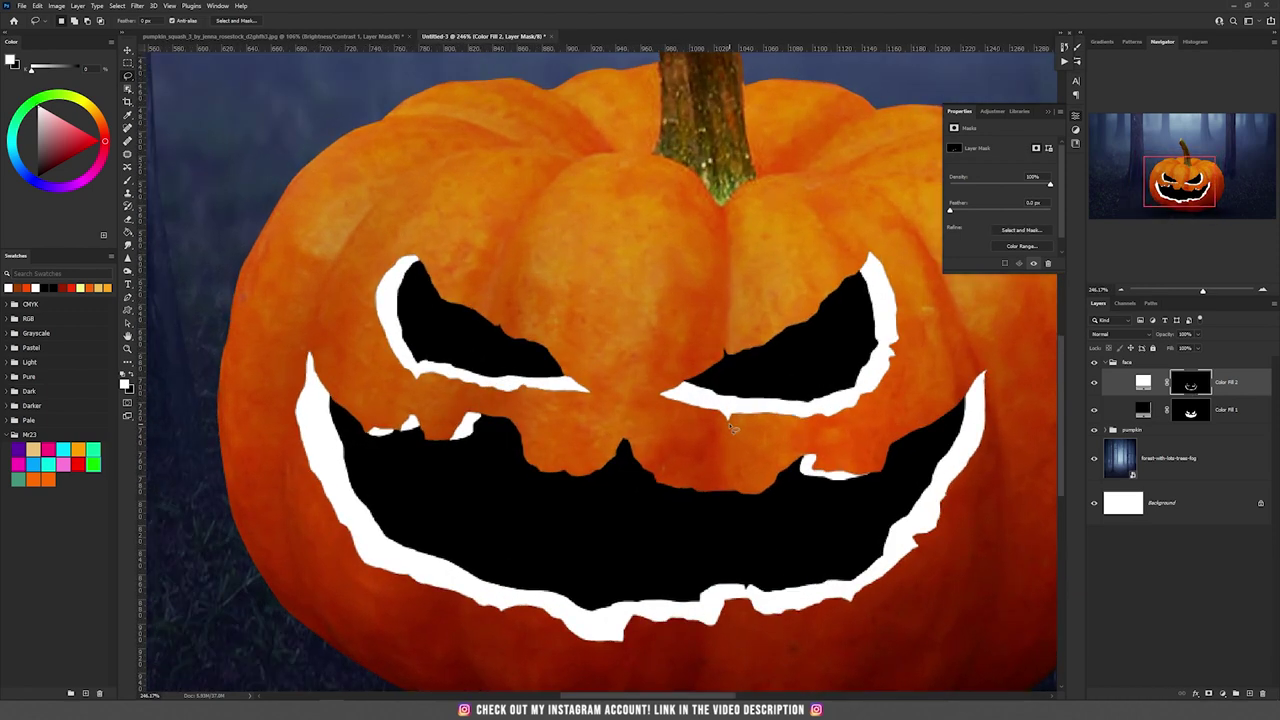
Recolor the inner face fill to bright orange and the rim fill to dark brown.
key("v")
scroll(729, 428, "down", 3)
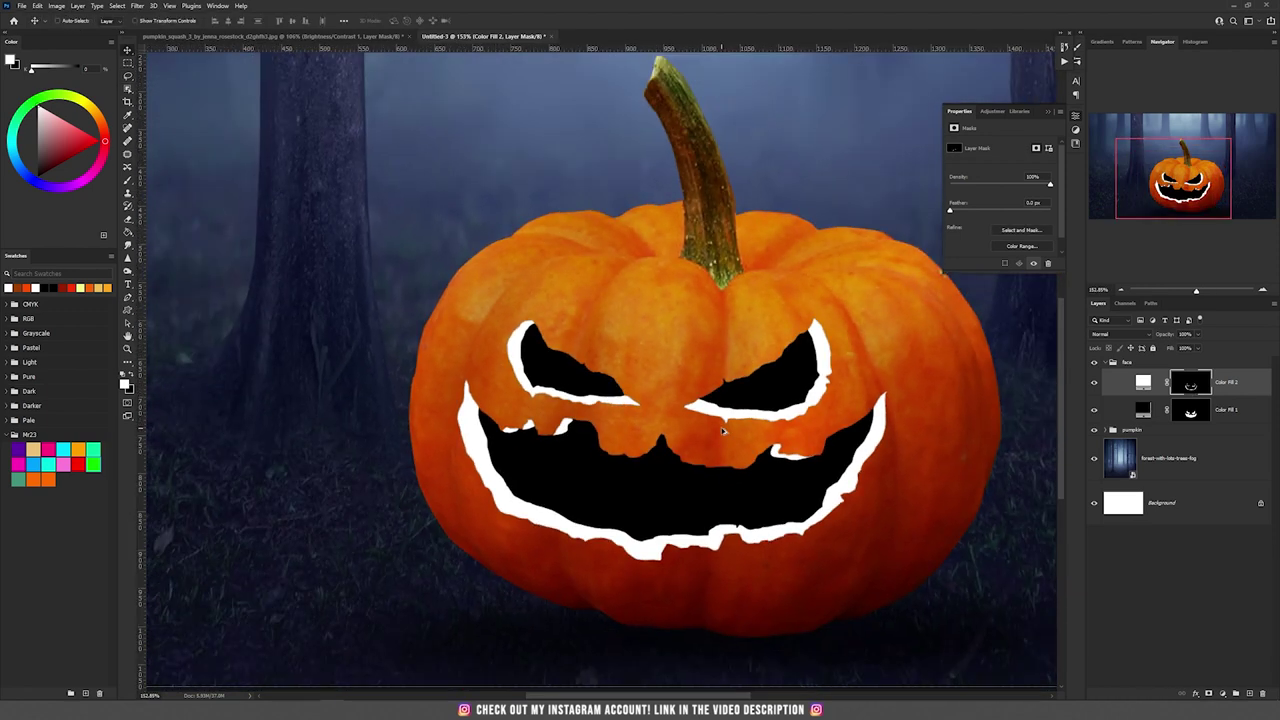
scroll(724, 428, "up", 4)
scroll(740, 421, "down", 2)
left_click_drag(736, 417, 716, 437)
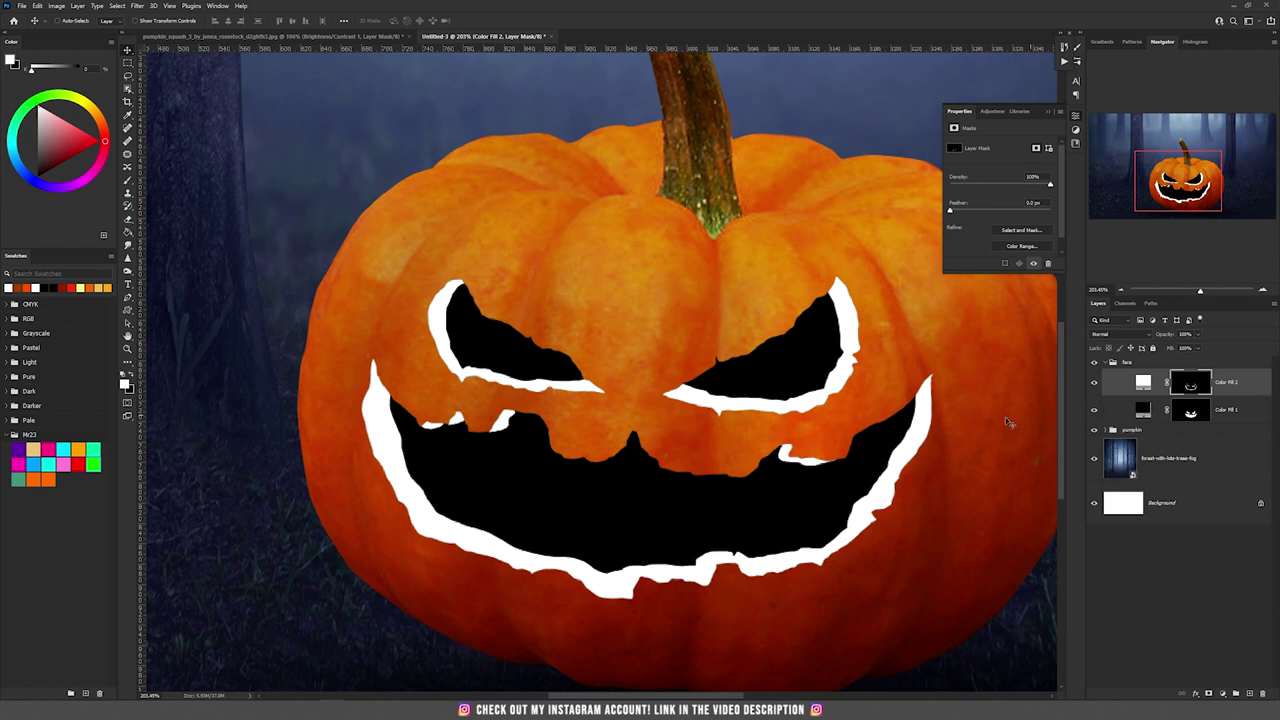
left_click(1142, 410)
double_click(1142, 410)
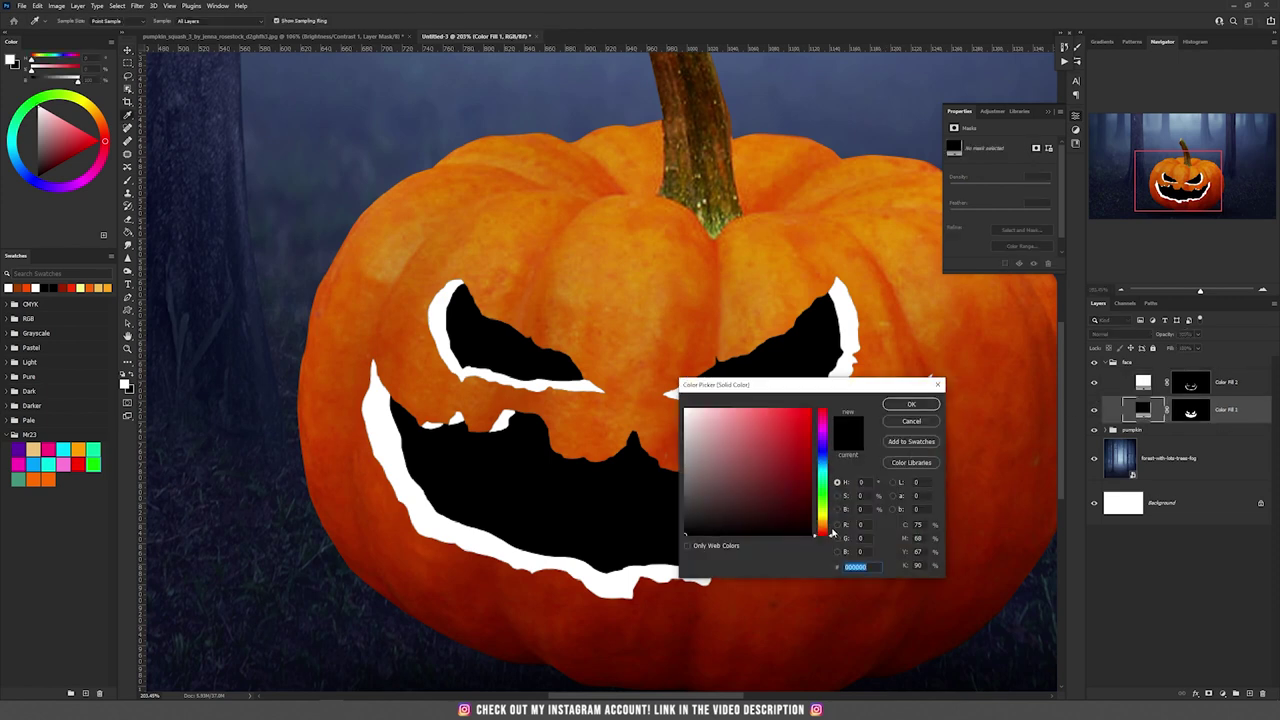
left_click(824, 528)
left_click(807, 414)
left_click(910, 404)
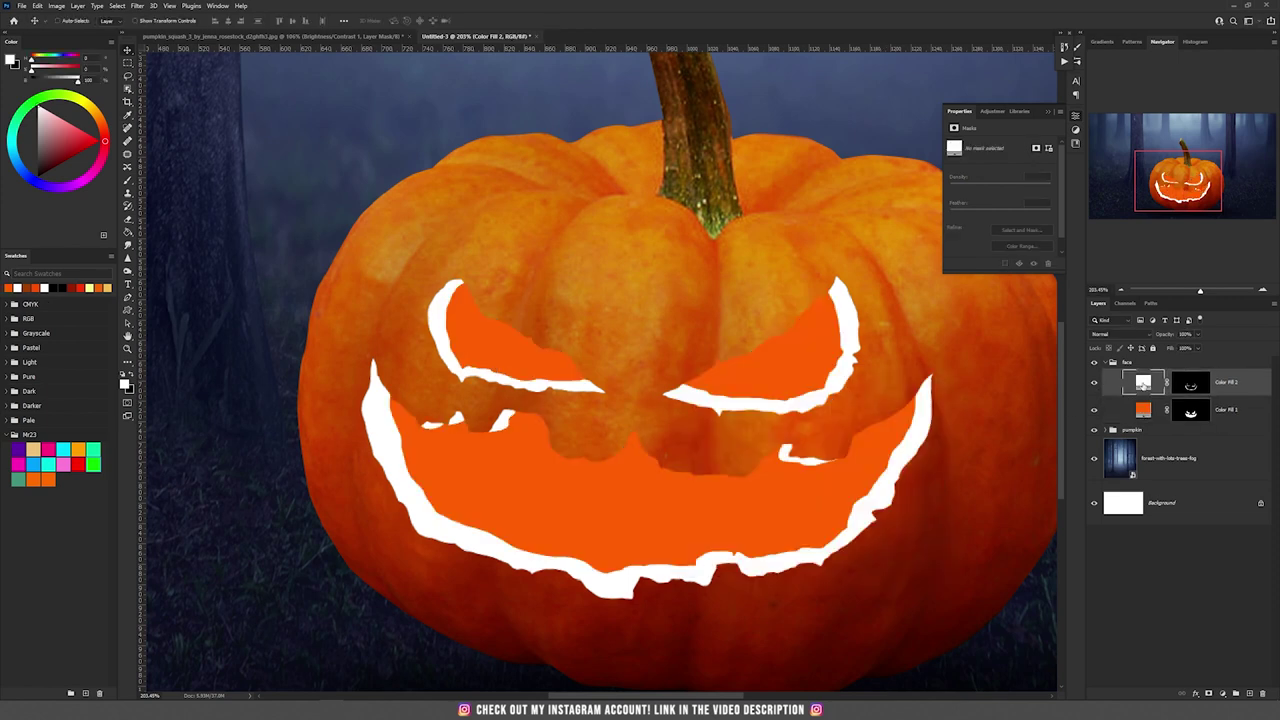
double_click(1142, 382)
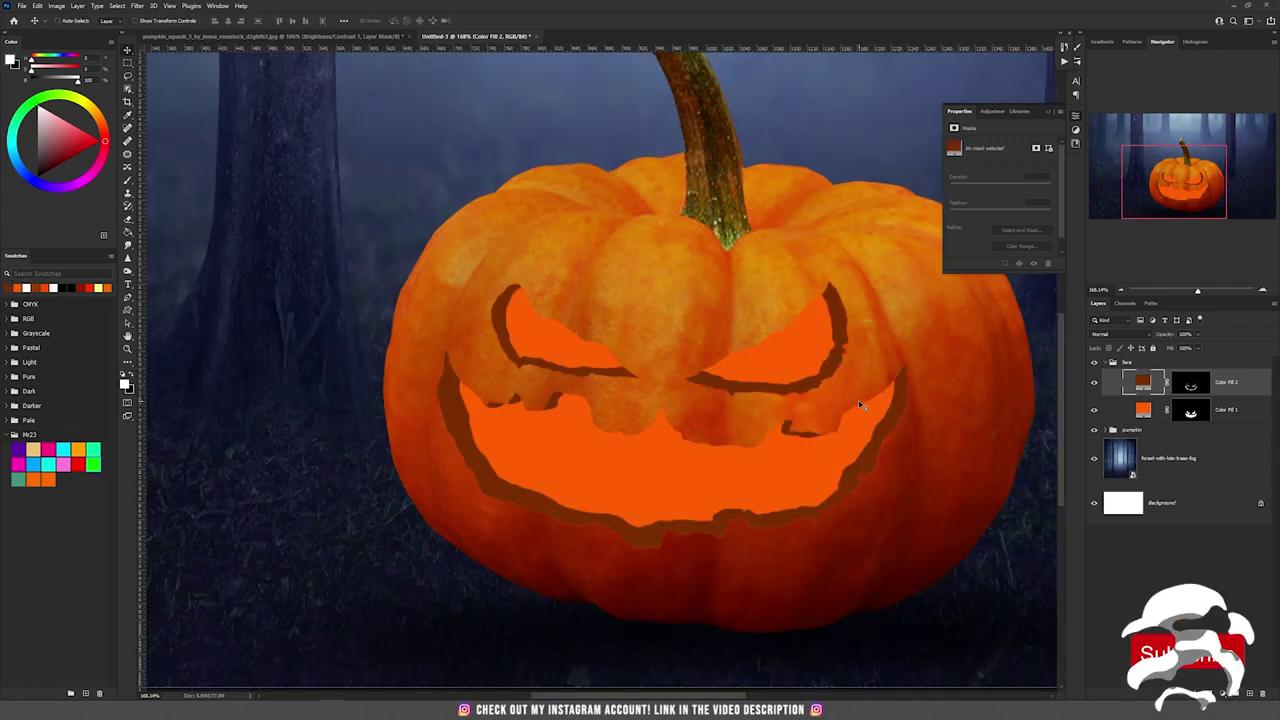
Add an Exposure adjustment clipped to the orange face fill and raise its exposure until the fill turns bright yellow.
left_click(1228, 410)
left_click(1222, 693)
left_click(1231, 573)
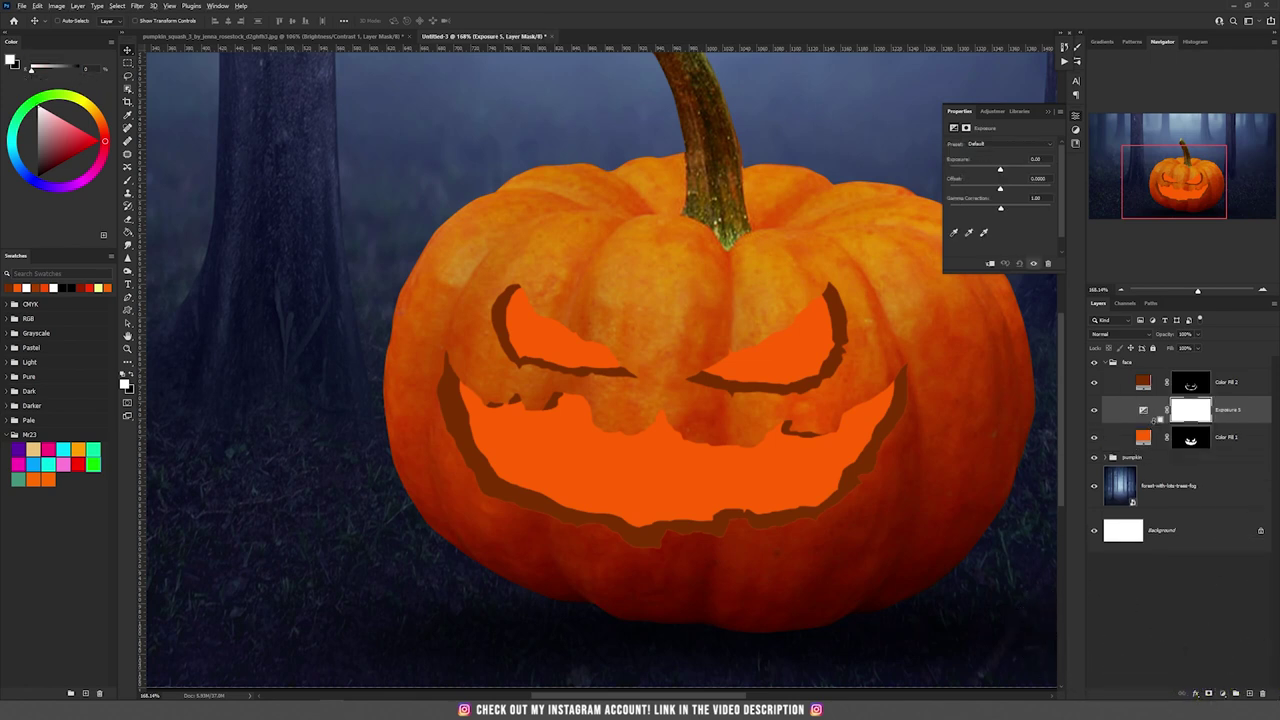
left_click(1156, 421, "alt")
left_click_drag(1006, 170, 1025, 172)
Invert the Exposure mask and paint white on it with a soft brush at 3% flow to make the mouth's centre glow.
left_click(1203, 414)
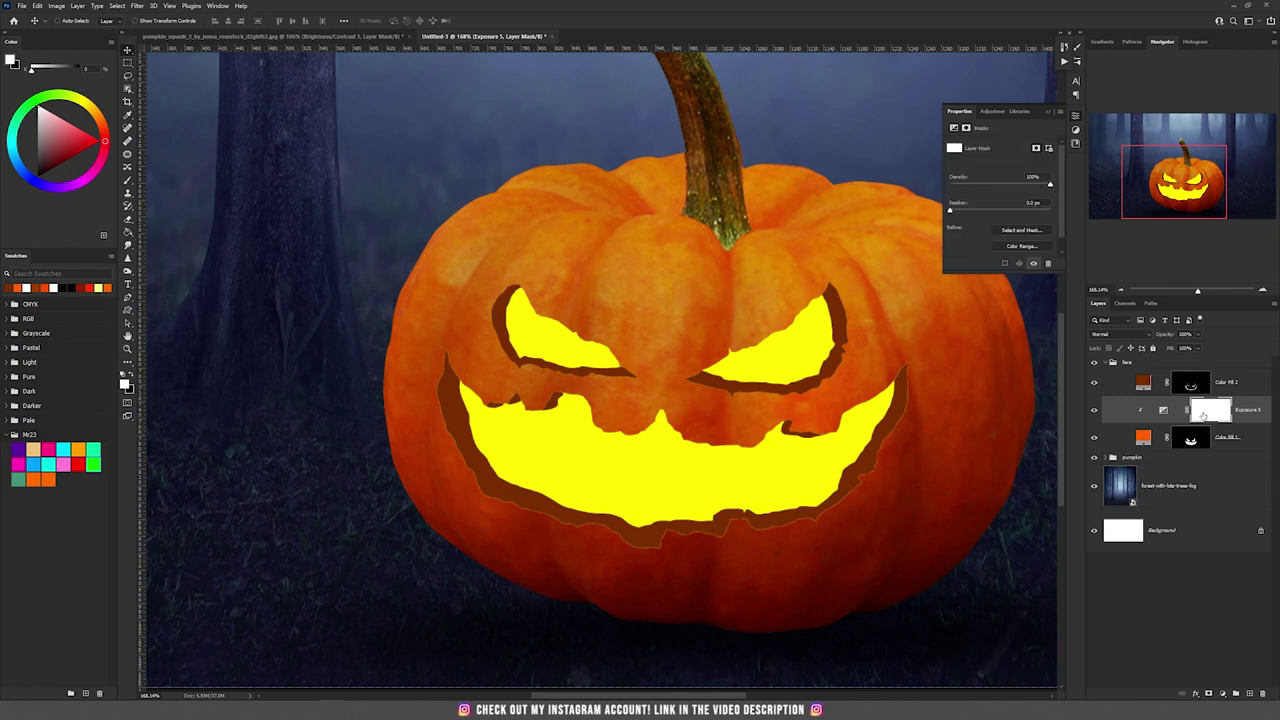
key("ctrl+i")
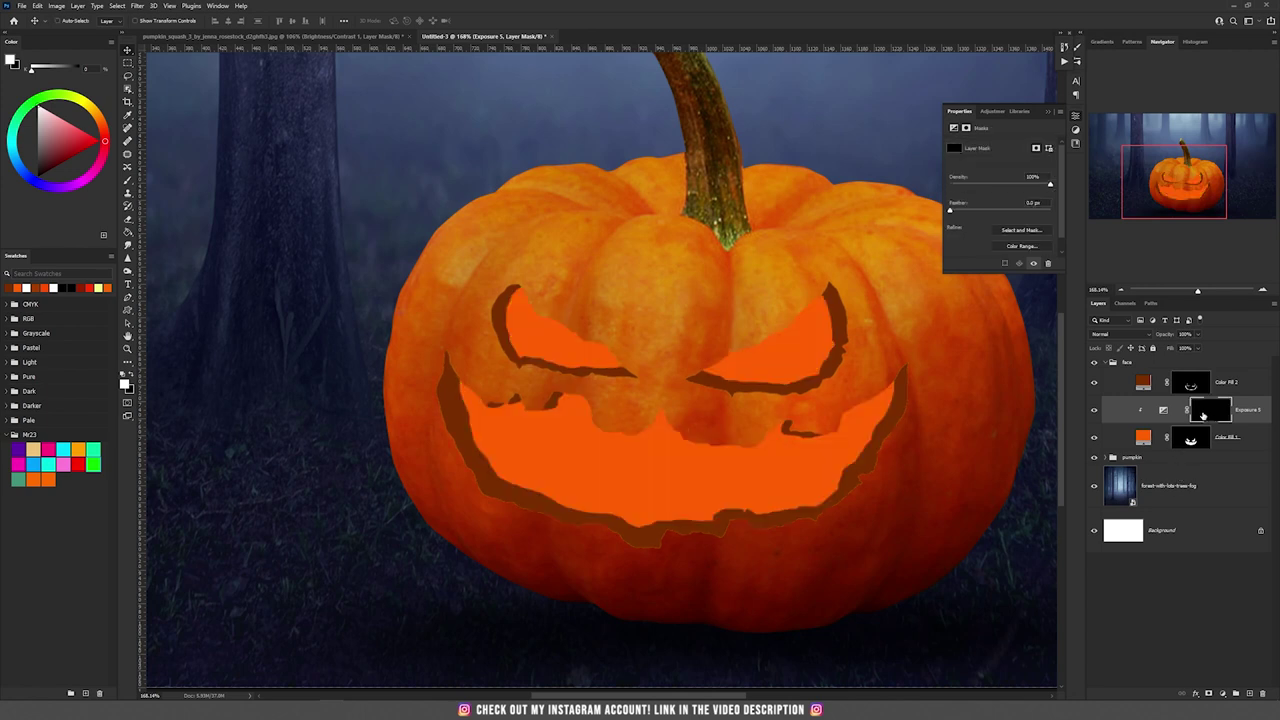
scroll(435, 465, "down", 3)
key("b")
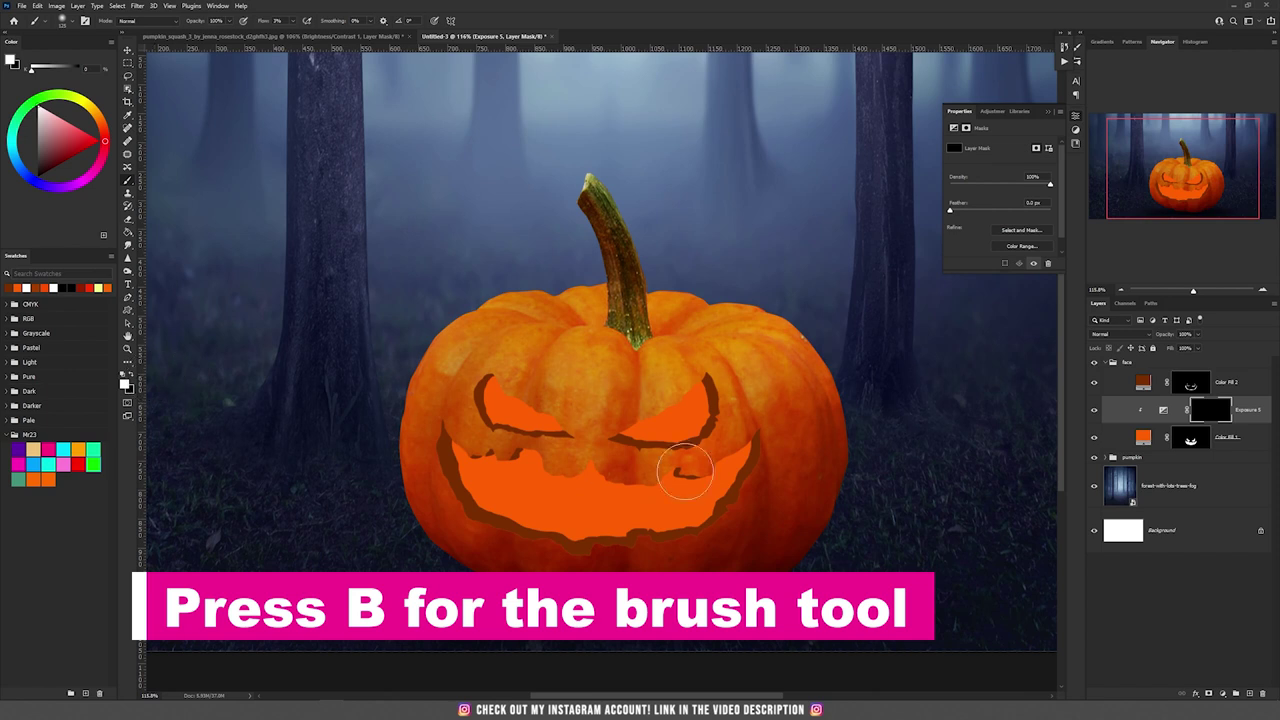
mouse_move(608, 482)
left_mouse_down()
mouse_move(575, 481)
mouse_move(640, 495)
mouse_move(515, 455)
mouse_move(532, 470)
left_mouse_up()
mouse_move(689, 488)
left_mouse_down()
mouse_move(514, 527)
mouse_move(457, 480)
mouse_move(468, 492)
mouse_move(526, 473)
mouse_move(562, 508)
left_mouse_up()
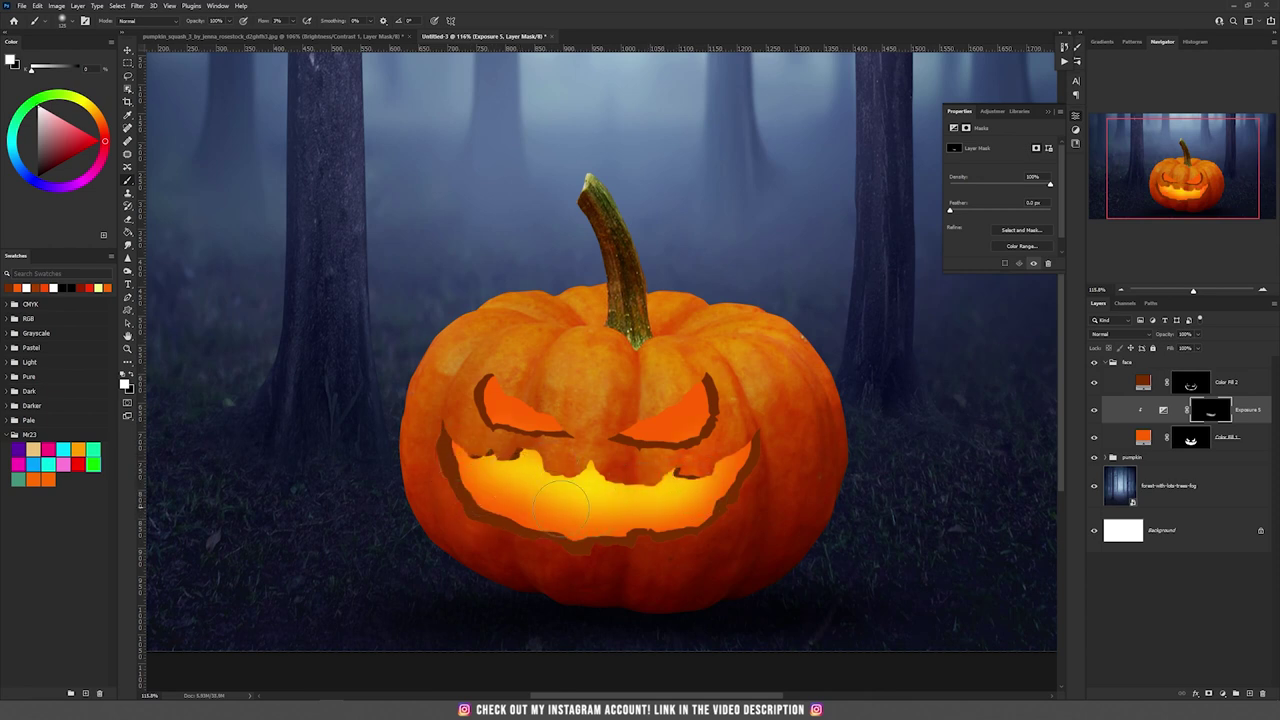
Paint the yellow glow into both eyes and soften it with black along the lower part of the mouth.
mouse_move(512, 412)
left_mouse_down()
mouse_move(537, 391)
mouse_move(520, 403)
left_mouse_up()
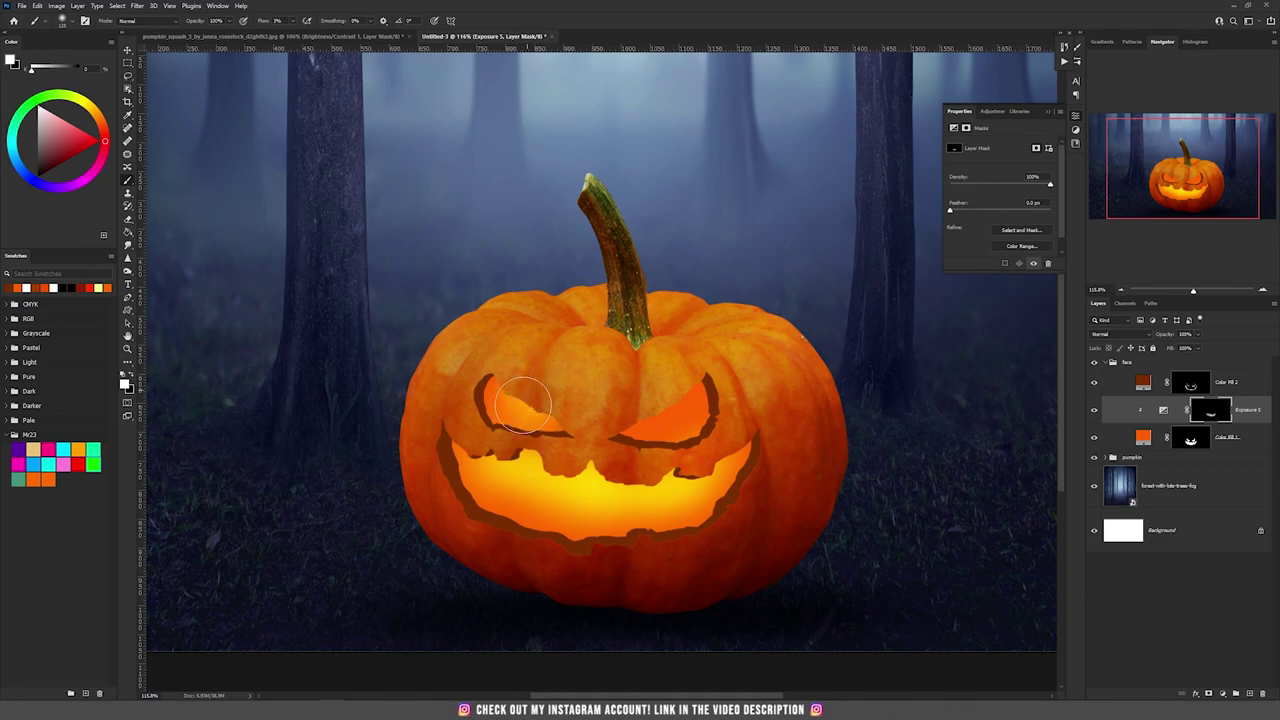
left_click_drag(650, 418, 678, 404)
key("x")
left_click_drag(664, 512, 500, 498)
key("x")
left_click(681, 412)
scroll(660, 450, "down", 4)
scroll(668, 481, "up", 5)
key("v")
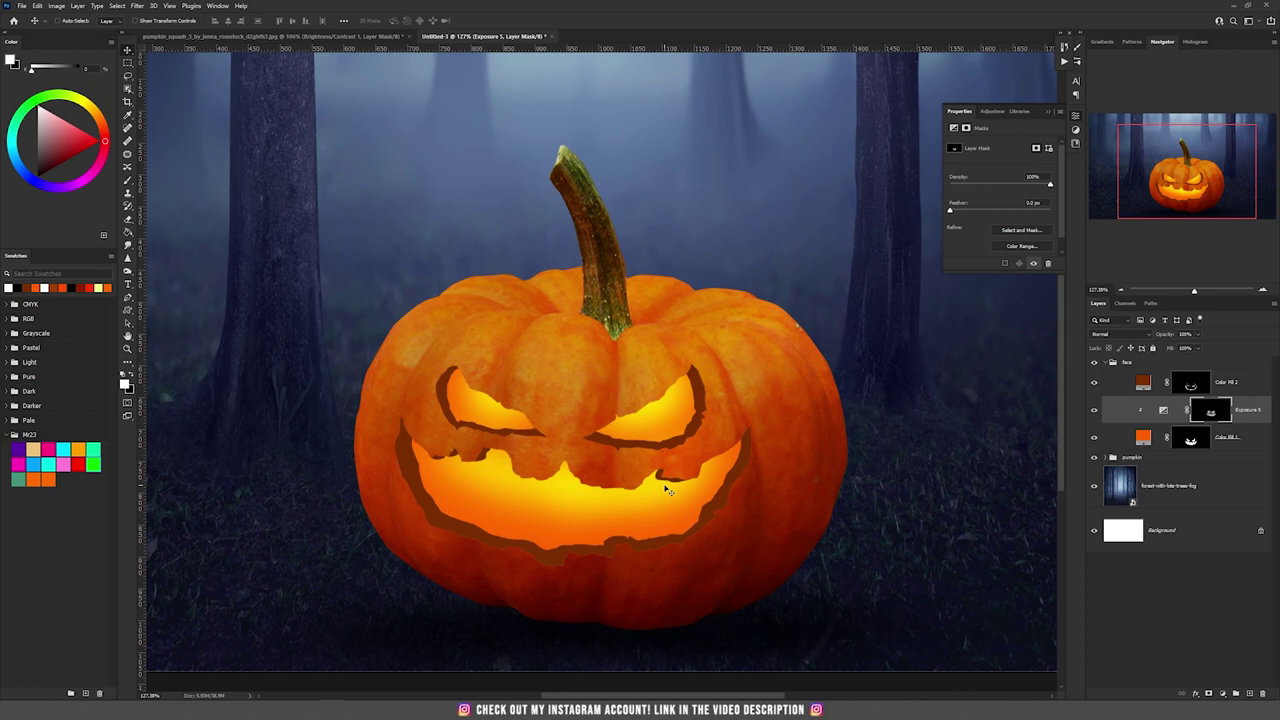
scroll(463, 458, "up", 2)
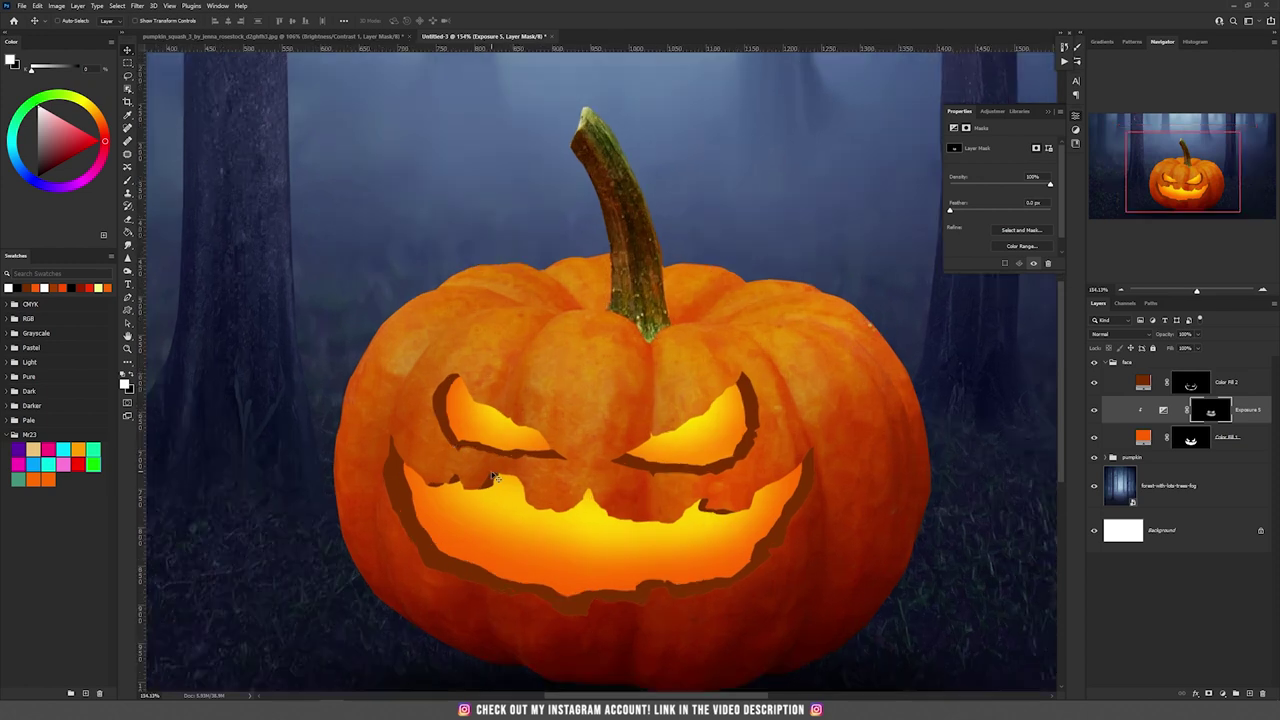
Add an Exposure adjustment clipped to the dark brown rim fill and raise its exposure to +1.63.
left_click(1225, 381)
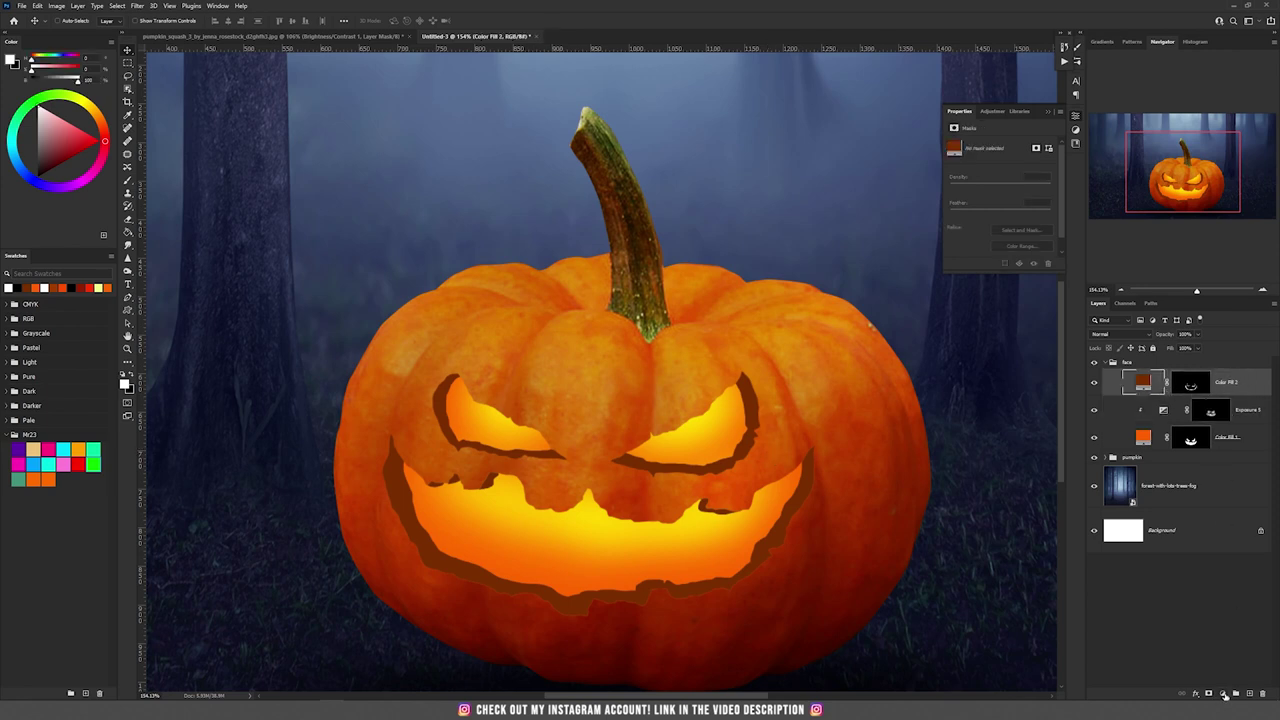
left_click(1224, 694)
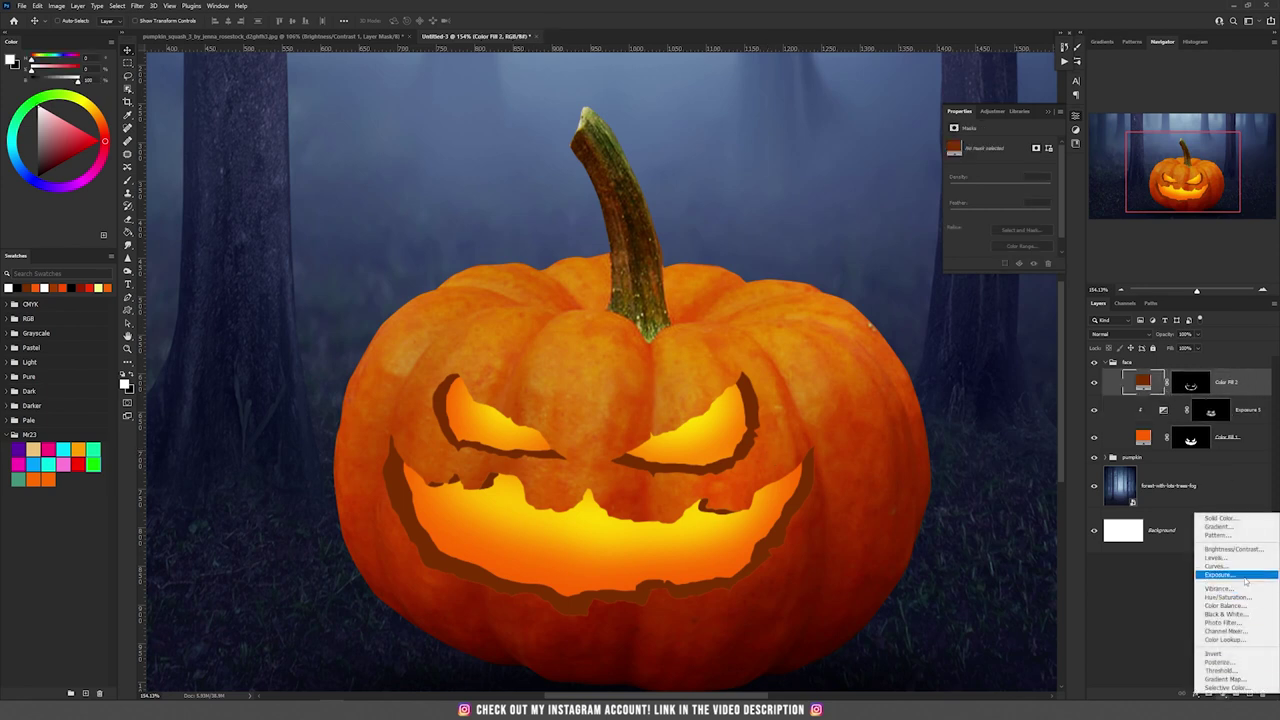
left_click(1220, 575)
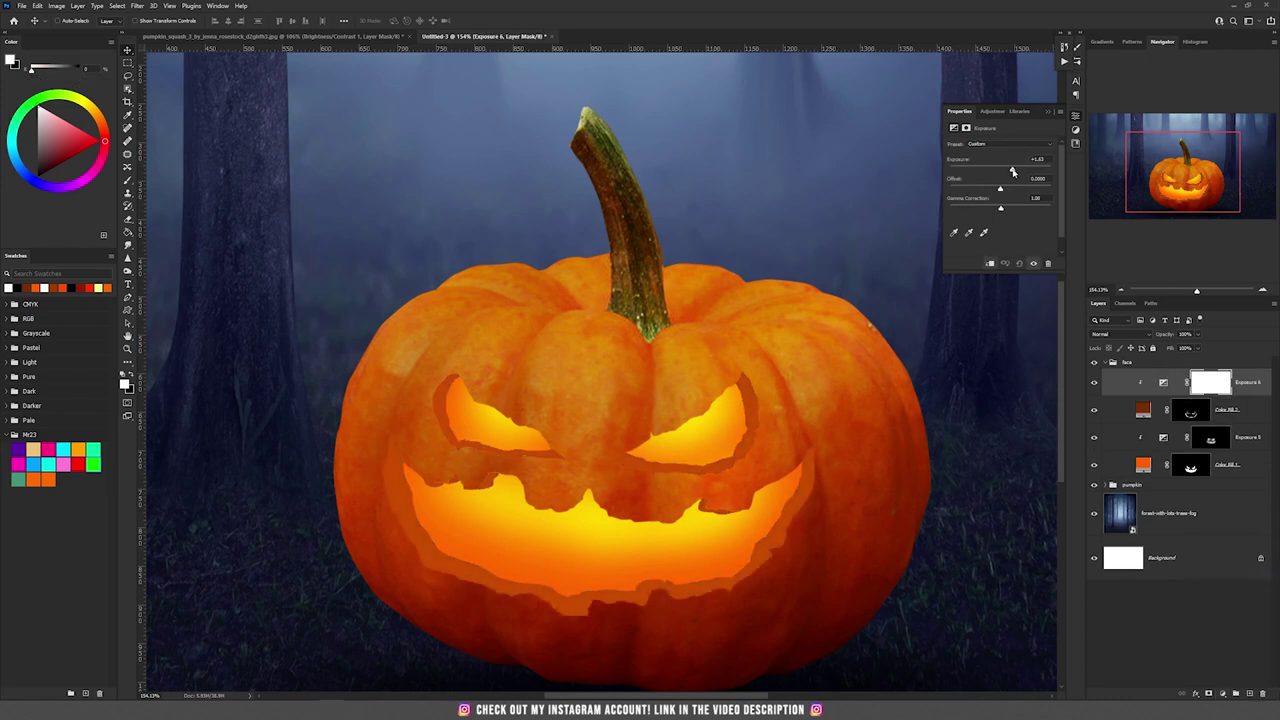
Invert the rim's Exposure mask and paint white at 3% flow to brighten the rims around the eyes and mouth.
key("ctrl+i")
key("b")
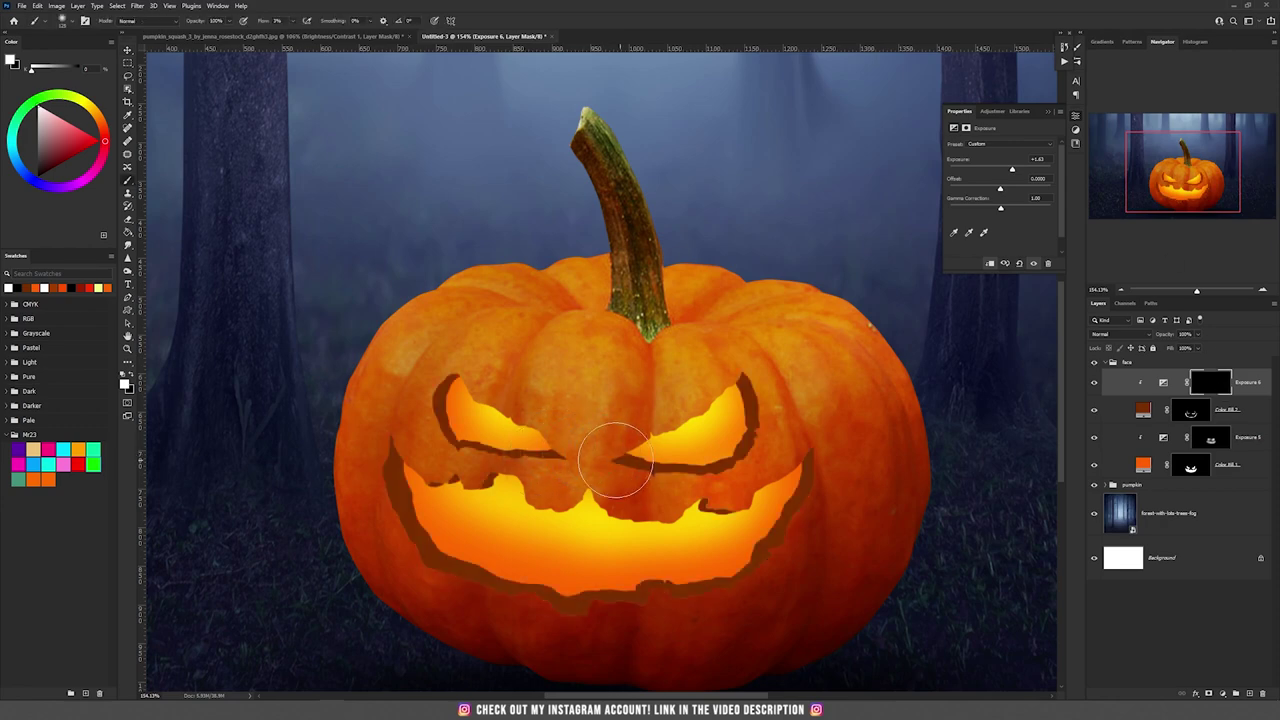
scroll(548, 460, "up", 5)
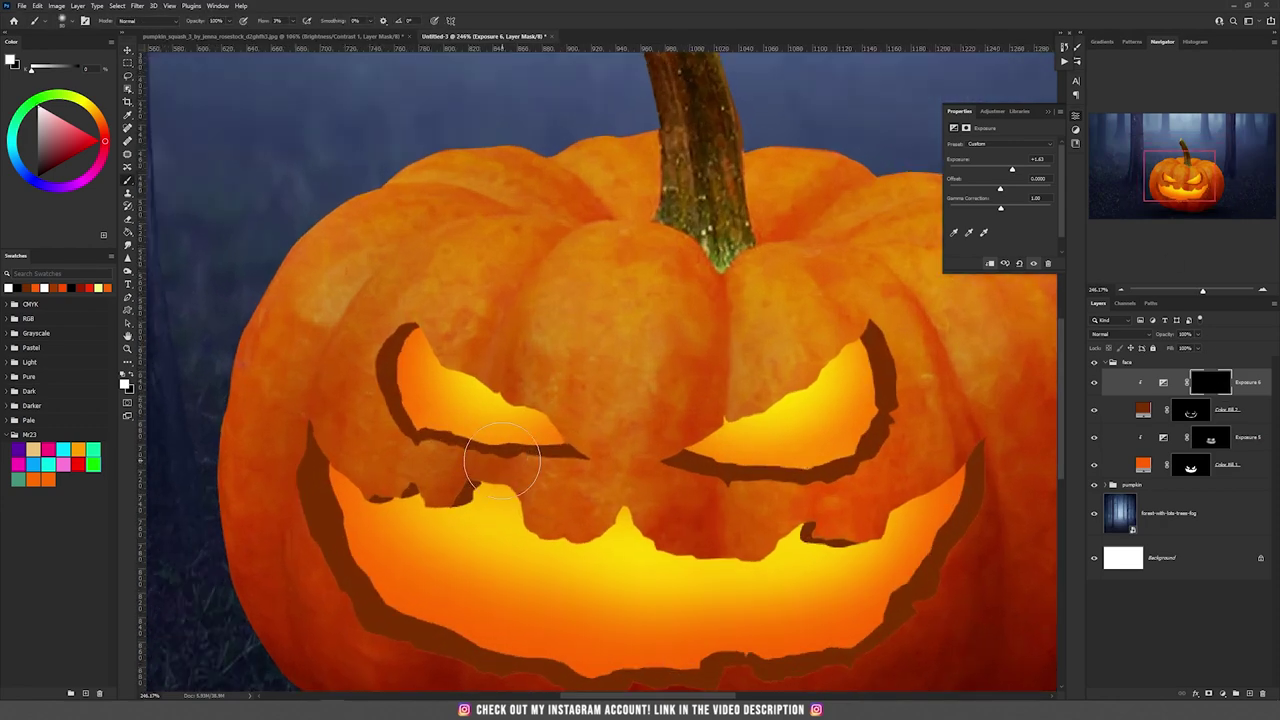
scroll(440, 459, "up", 1)
mouse_move(418, 402)
left_mouse_down()
mouse_move(421, 358)
mouse_move(403, 390)
mouse_move(424, 410)
mouse_move(447, 410)
mouse_move(513, 483)
mouse_move(513, 471)
mouse_move(546, 468)
mouse_move(481, 454)
mouse_move(492, 443)
mouse_move(449, 478)
left_mouse_up()
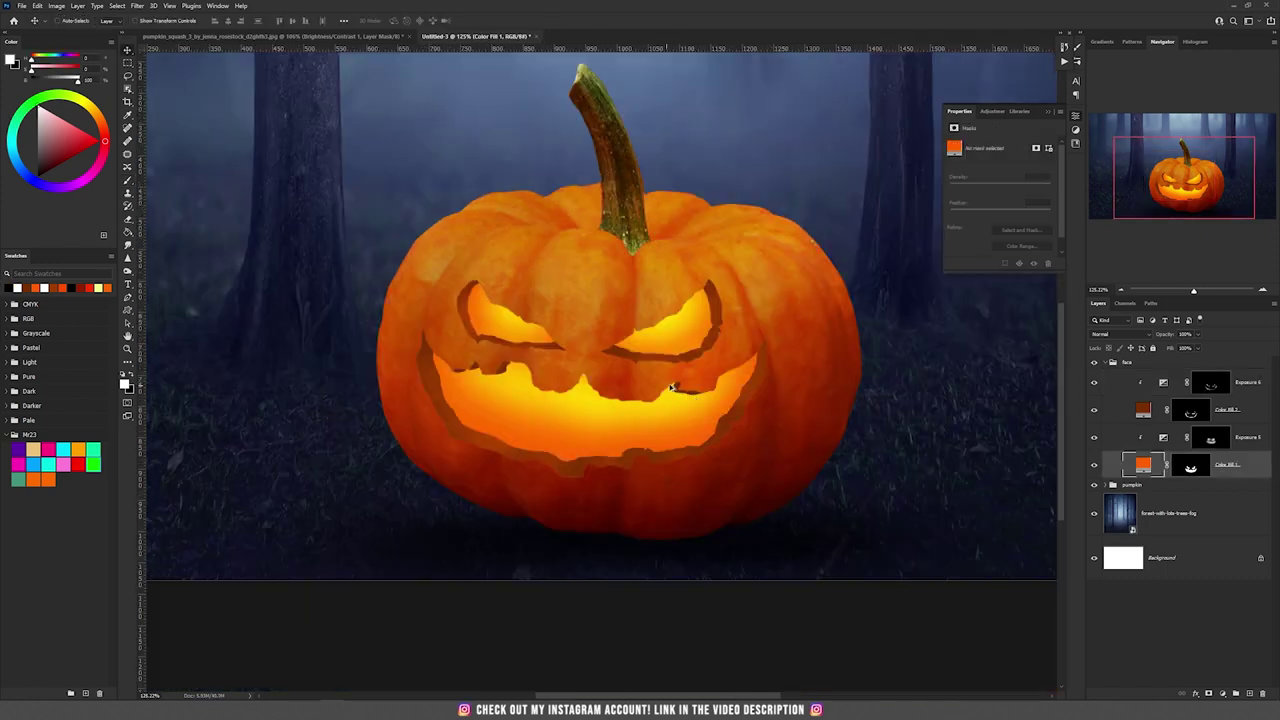
Apply a Color Burn Pattern Overlay at 27% scale to the orange face fill for a fleshy texture.
scroll(670, 395, "up", 3)
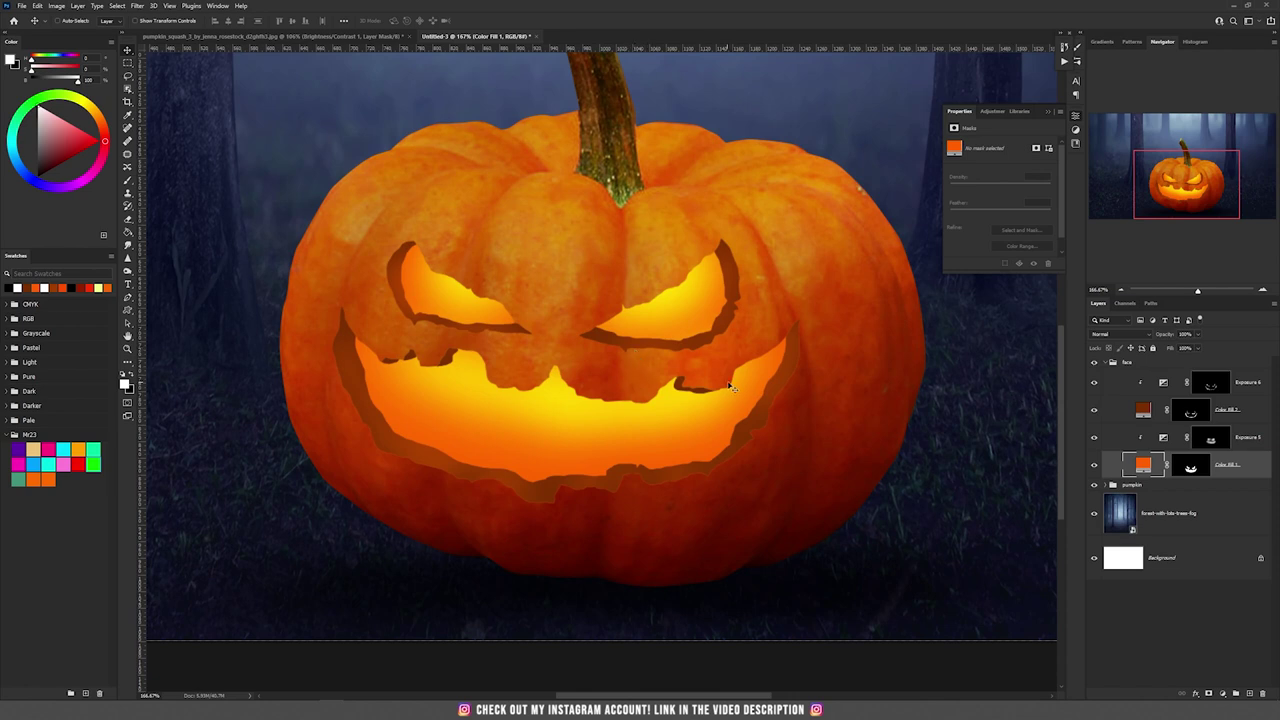
double_click(1232, 470)
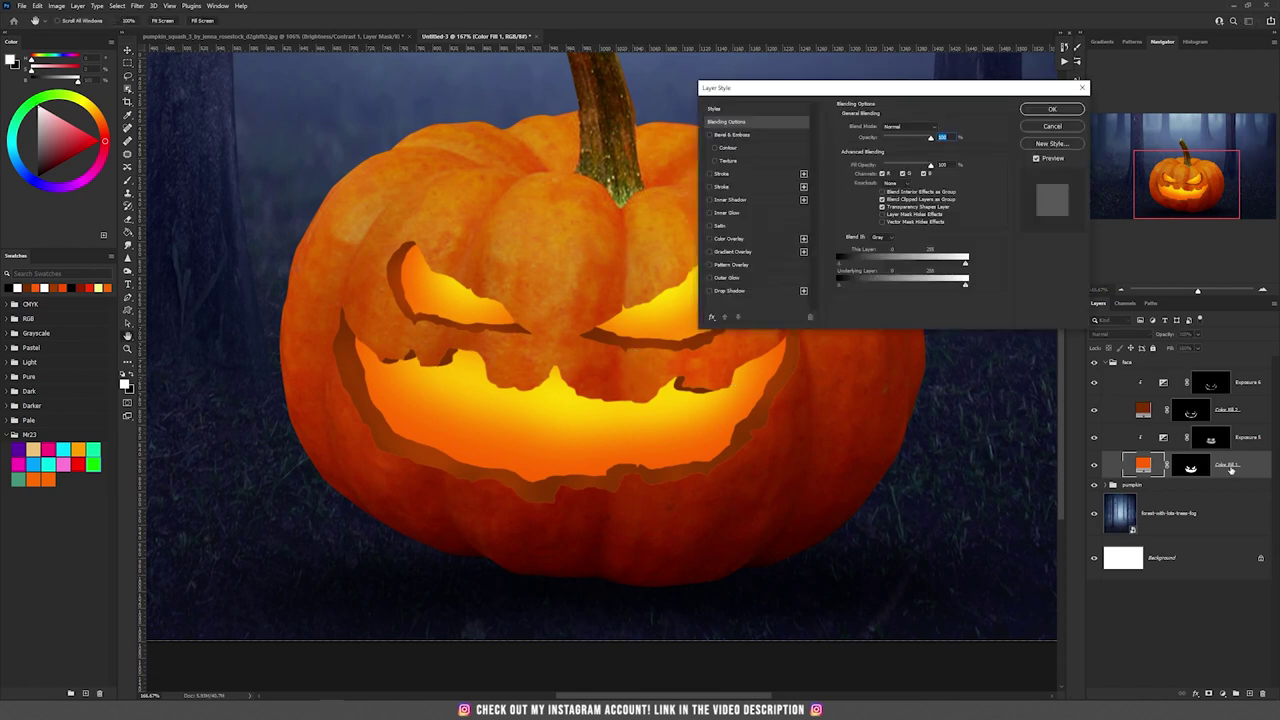
left_click(713, 266)
left_click(890, 168)
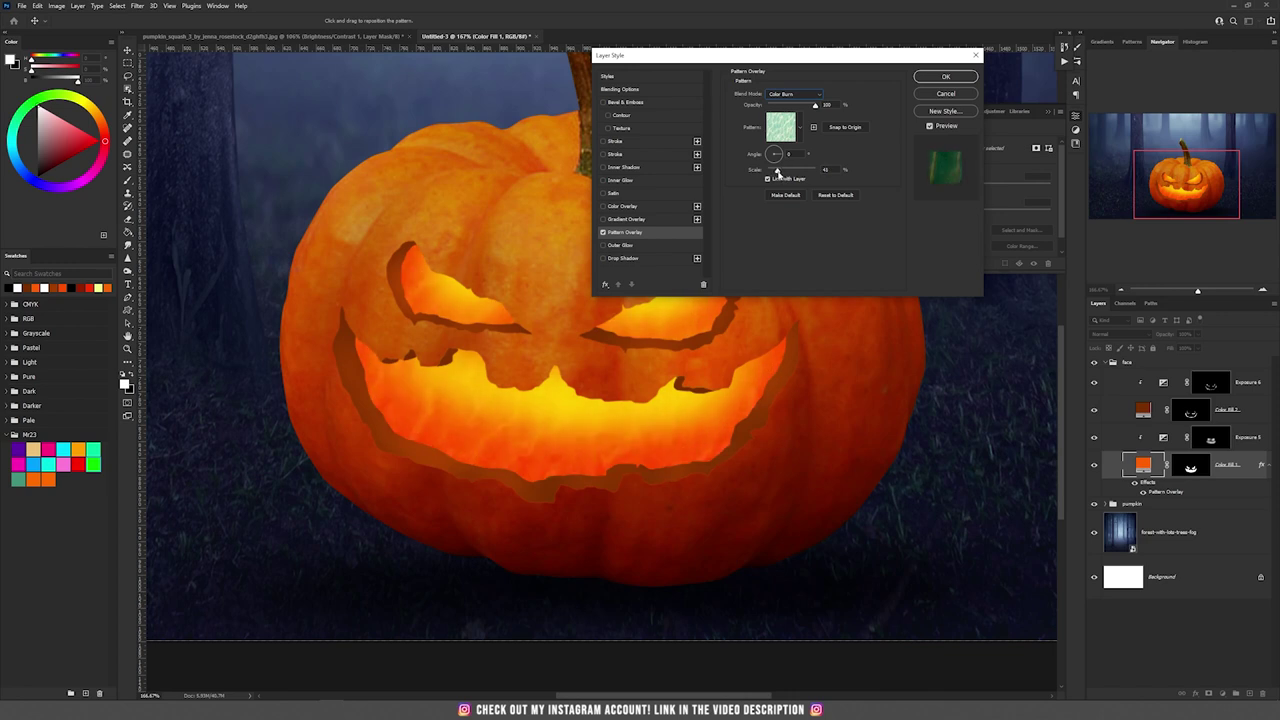
left_click_drag(772, 173, 768, 173)
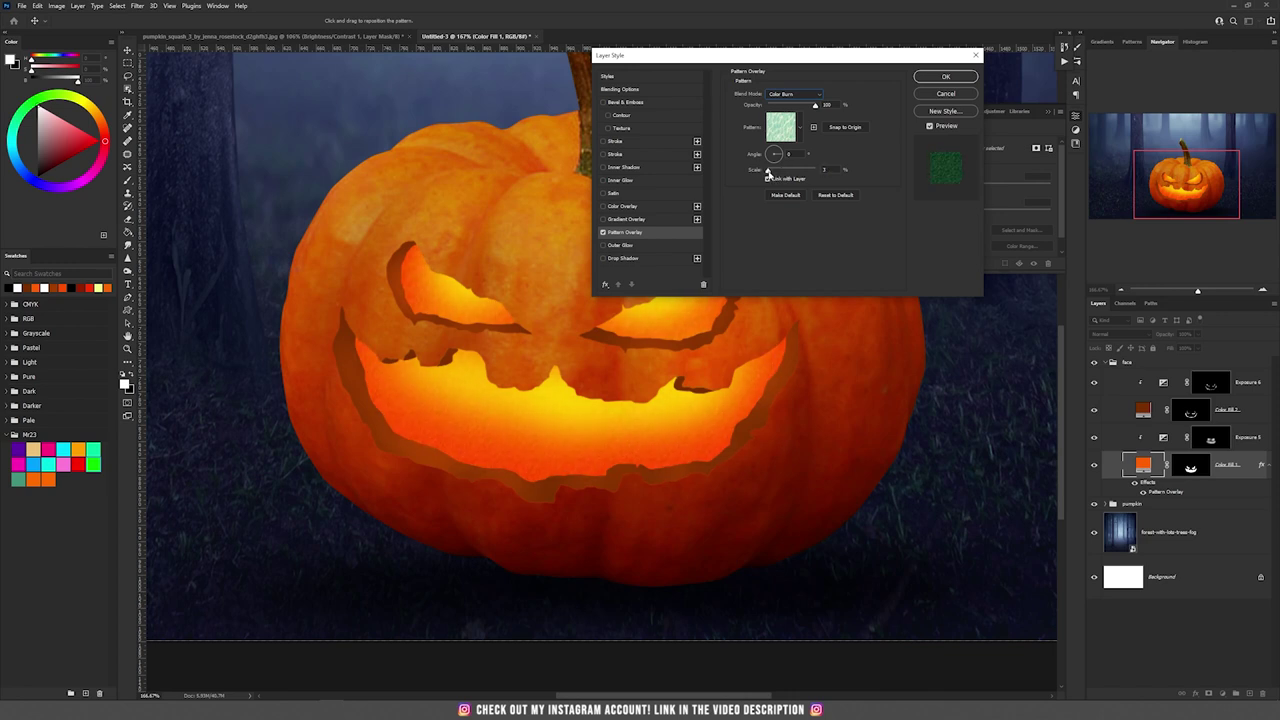
left_click_drag(768, 173, 774, 177)
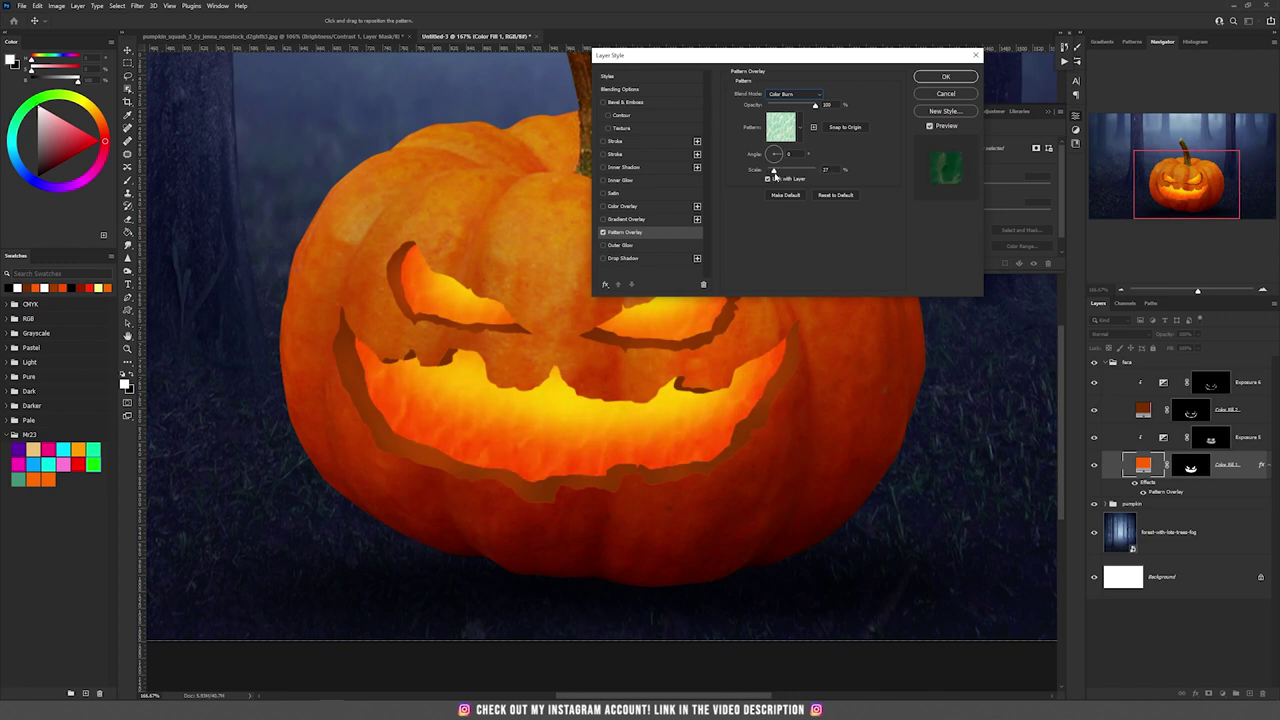
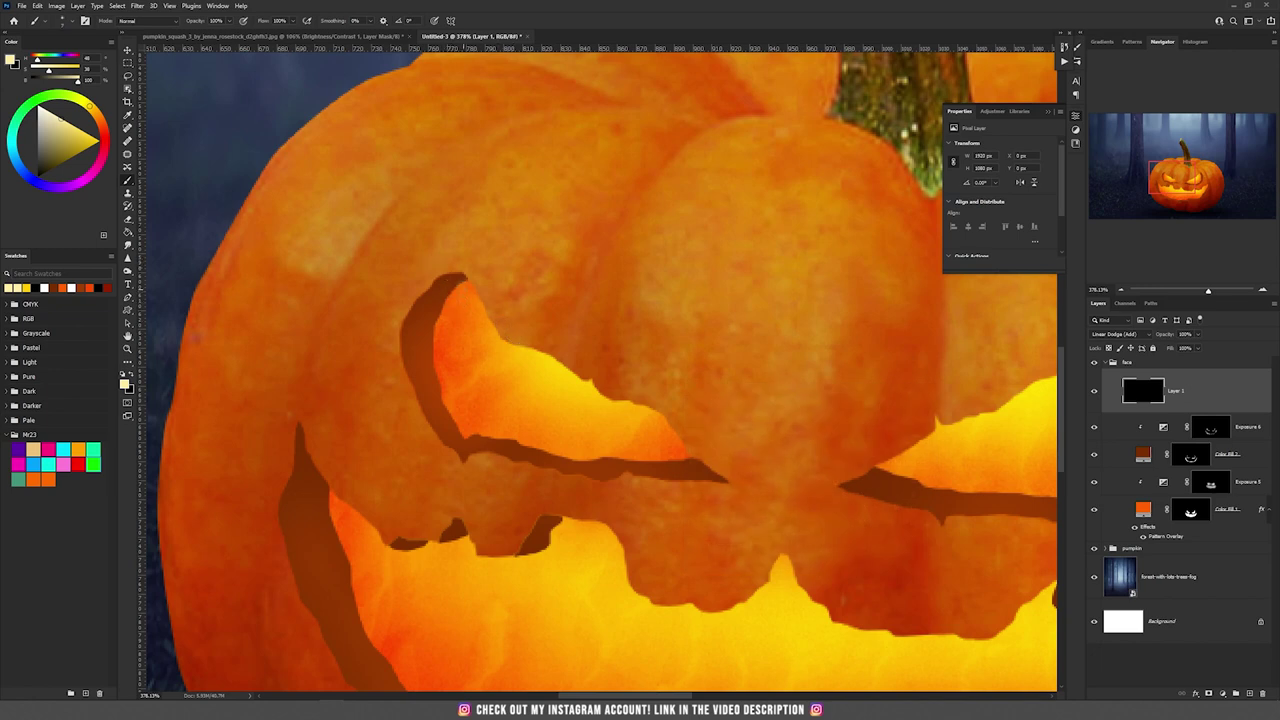
Set the brush flow to 10% and paint a pale yellow highlight along the left eye's inner rim on the Linear Dodge layer.
left_click(131, 376)
left_click(131, 375)
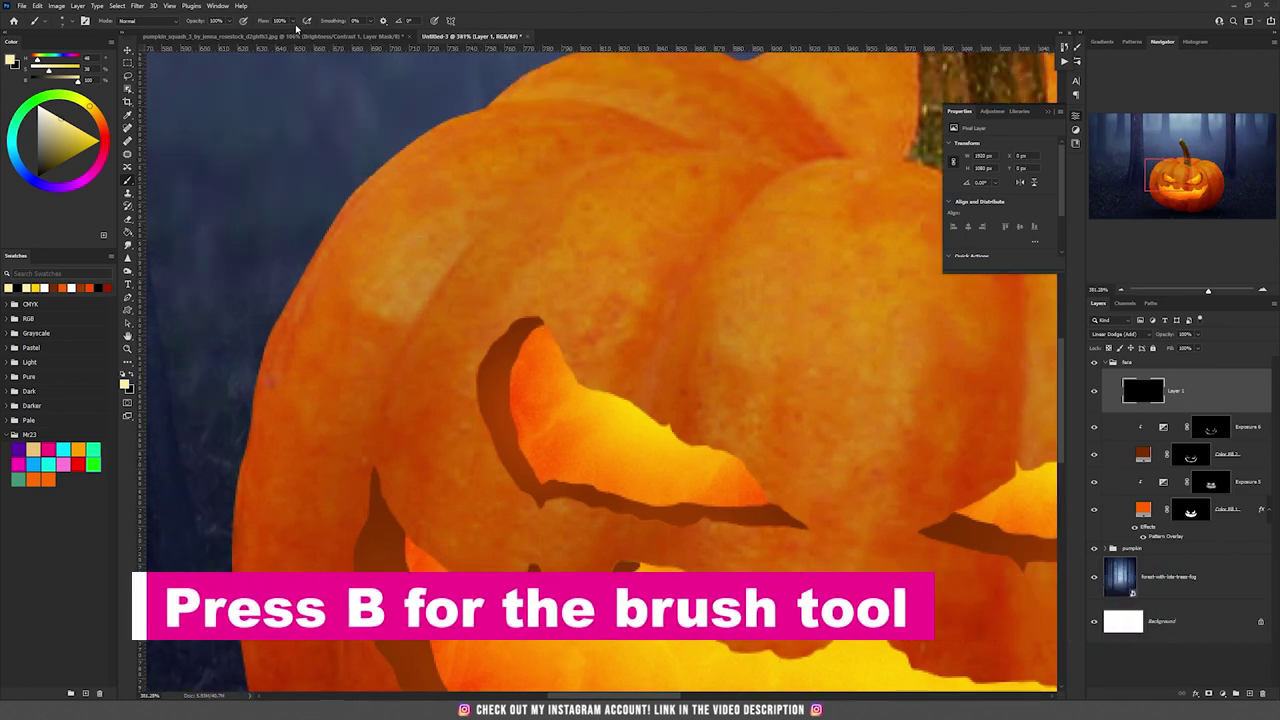
left_click(294, 21)
left_click_drag(294, 32, 253, 34)
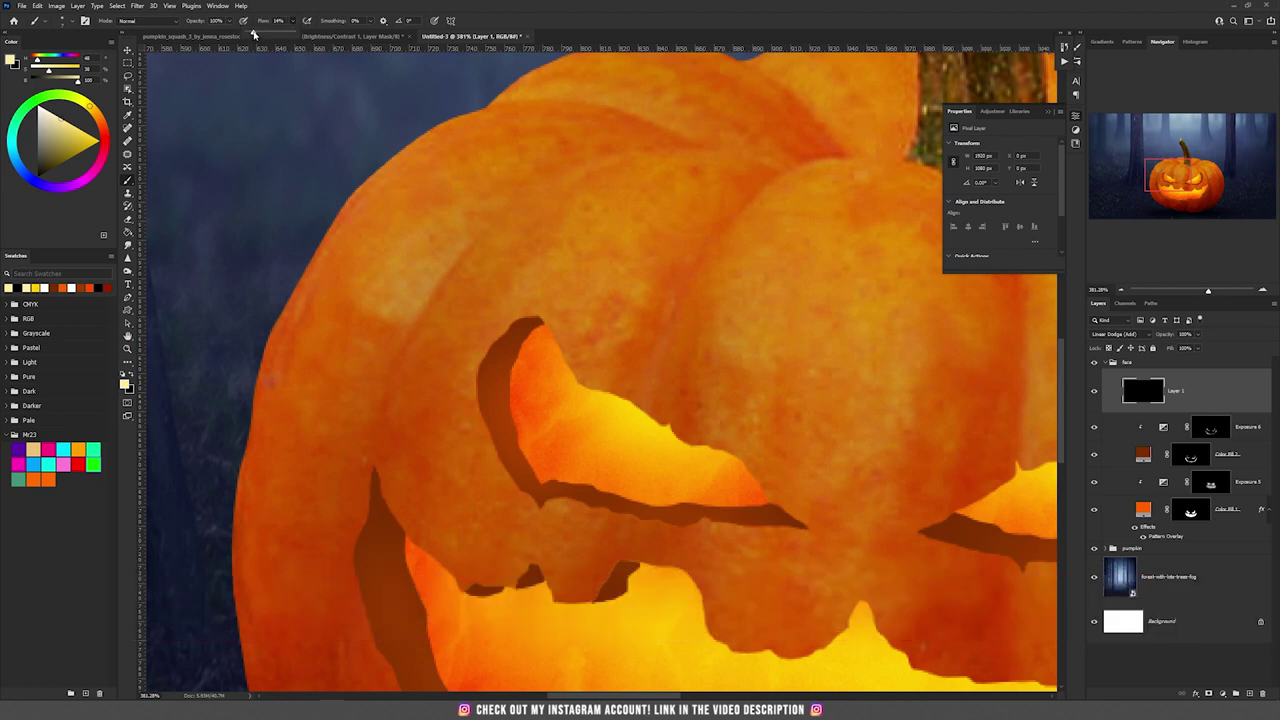
left_click(294, 4)
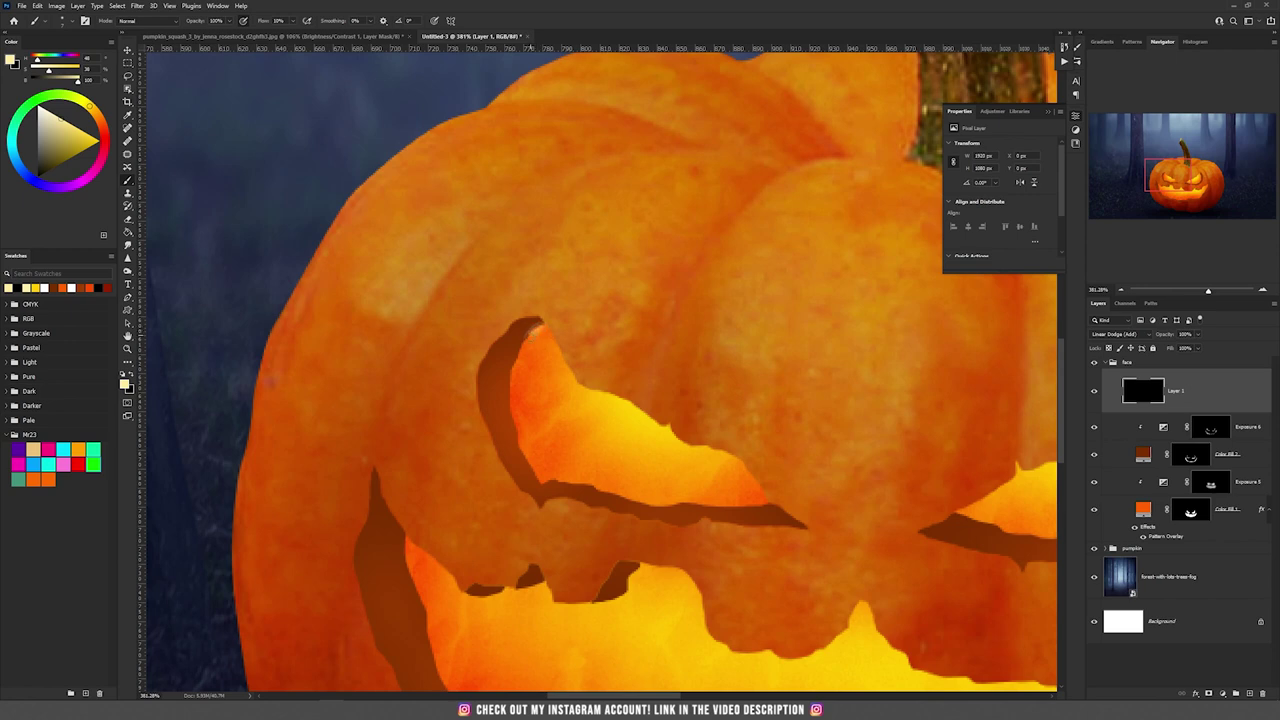
mouse_move(511, 389)
left_mouse_down()
mouse_move(532, 470)
mouse_move(512, 407)
left_mouse_up()
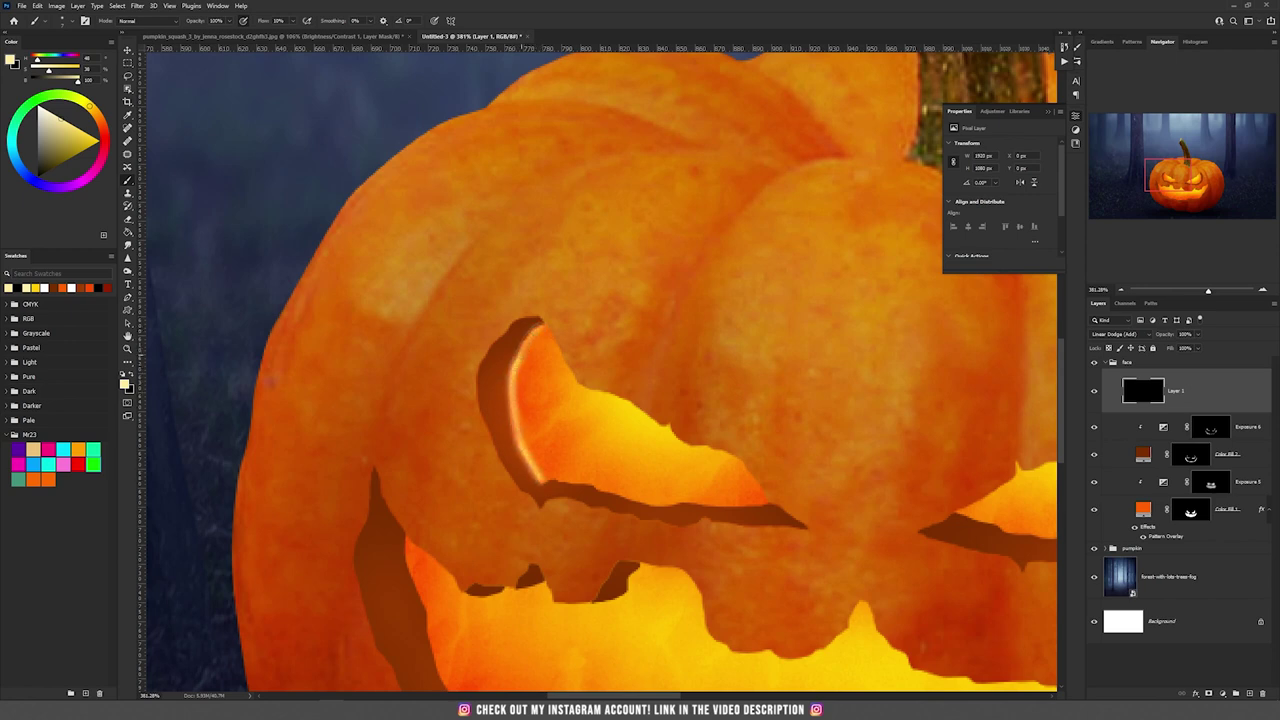
mouse_move(540, 324)
left_mouse_down()
mouse_move(514, 436)
mouse_move(540, 484)
left_mouse_up()
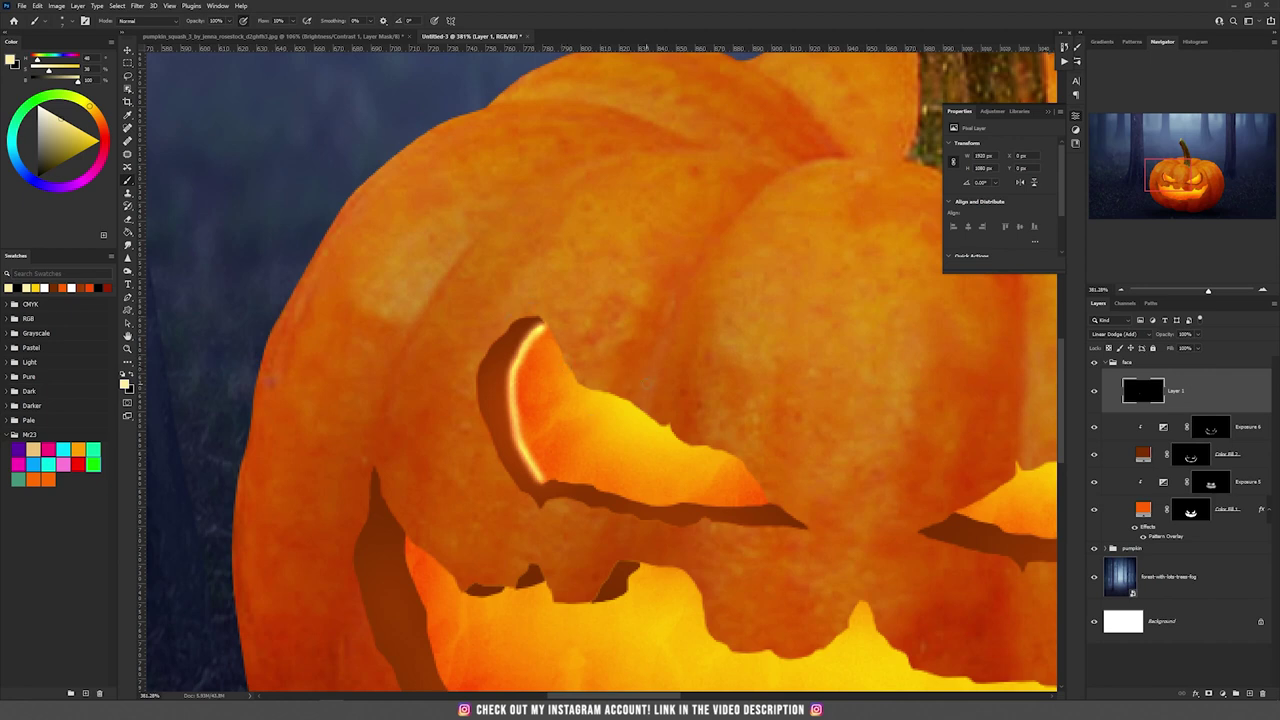
mouse_move(548, 479)
left_mouse_down()
mouse_move(764, 503)
mouse_move(554, 478)
mouse_move(527, 342)
left_mouse_up()
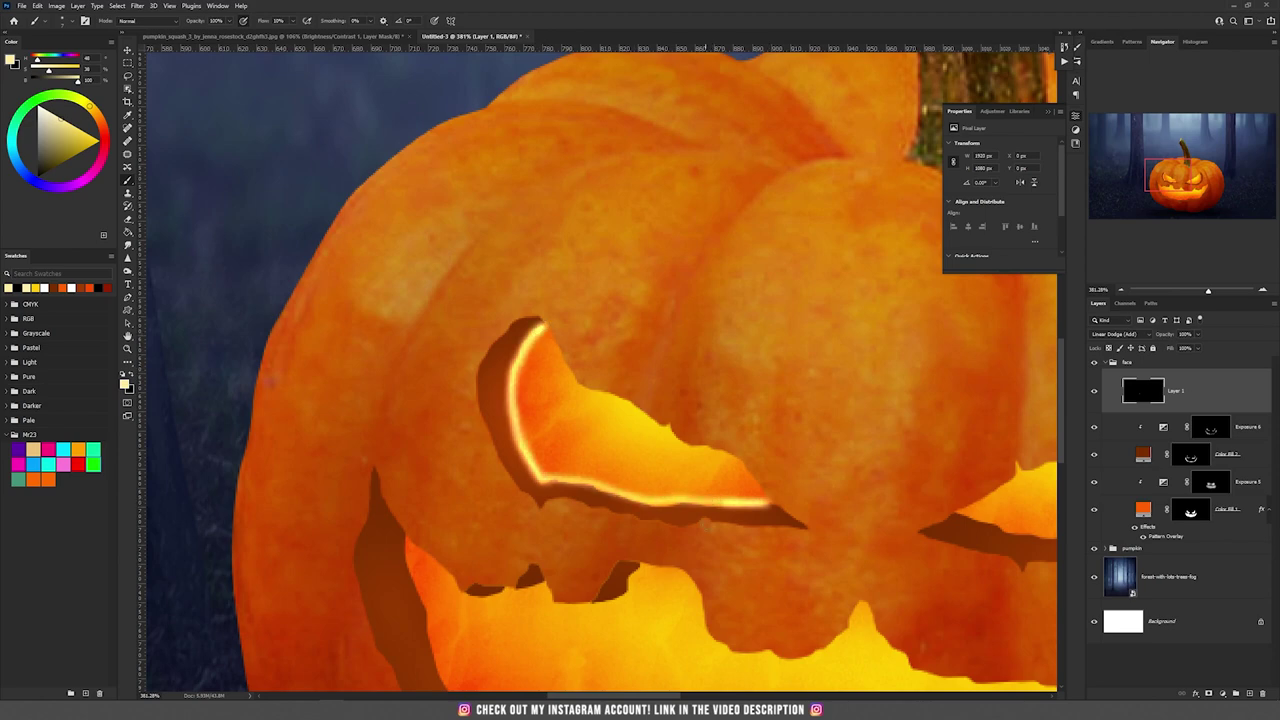
Paint with black along both sides of the left eye's highlight to thin and soften the line.
scroll(700, 511, "down", 7)
scroll(649, 492, "up", 8)
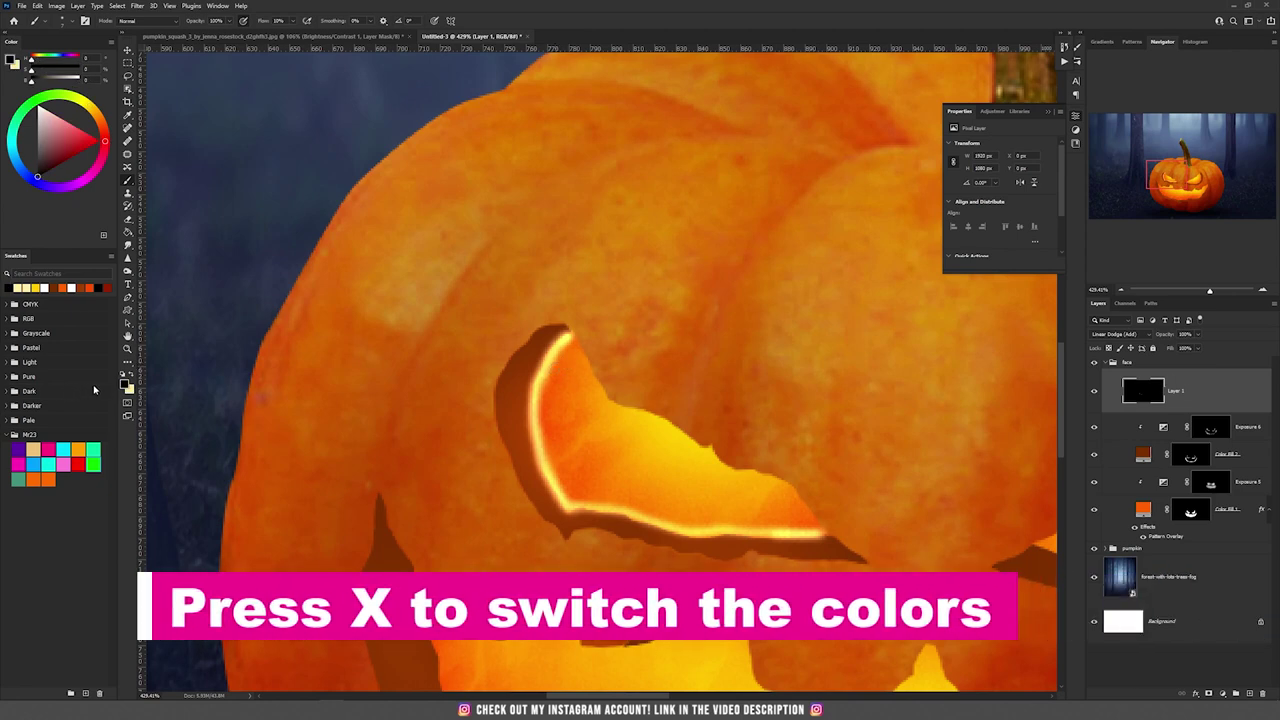
key("x")
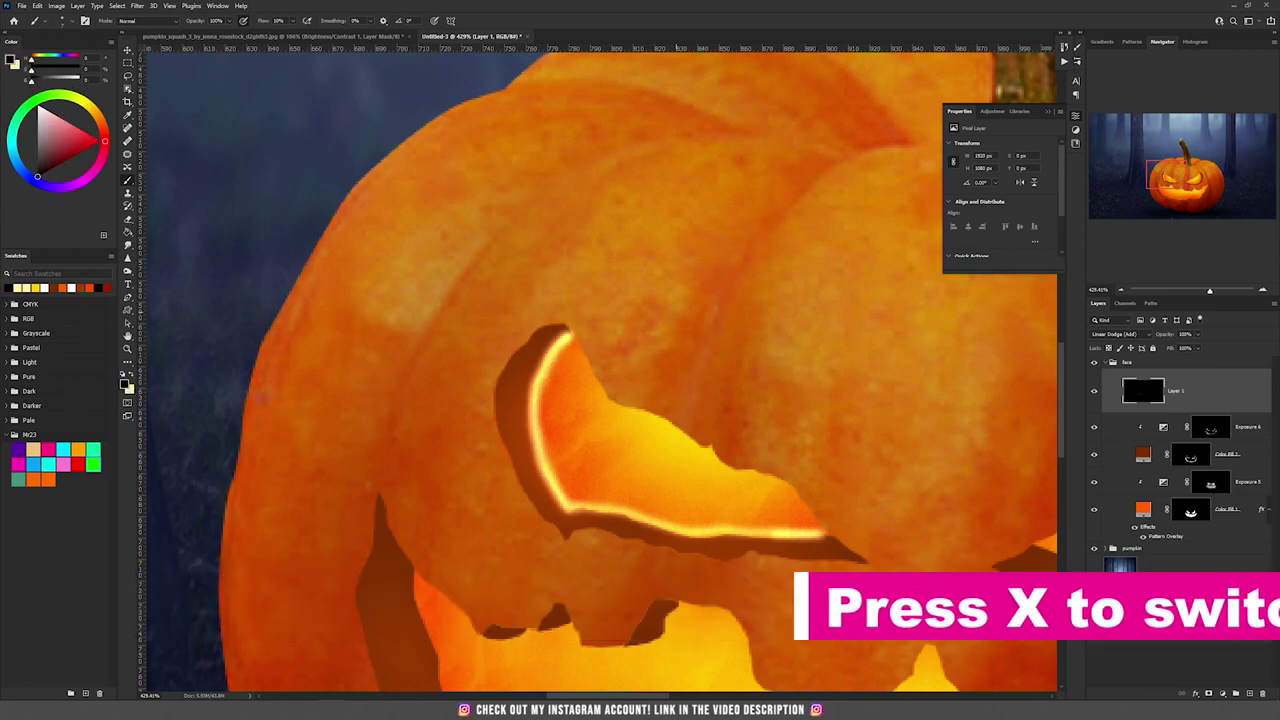
left_click_drag(567, 340, 531, 365)
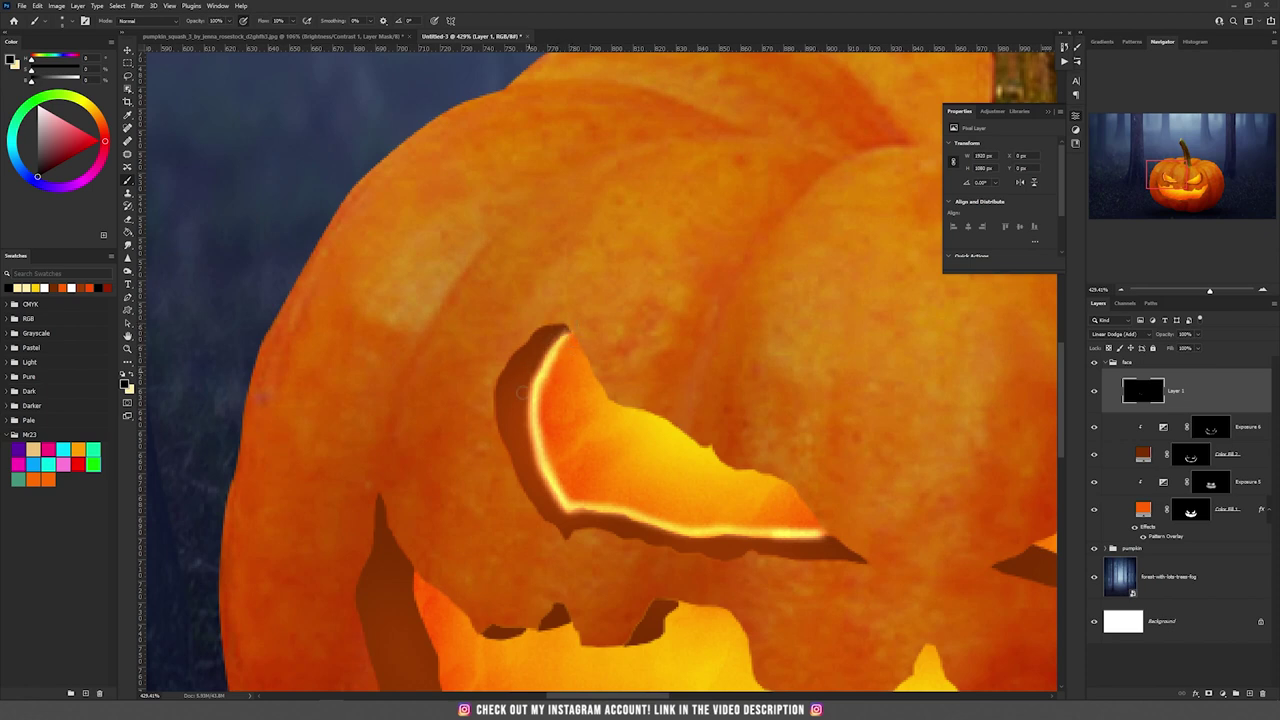
left_click_drag(520, 433, 554, 508)
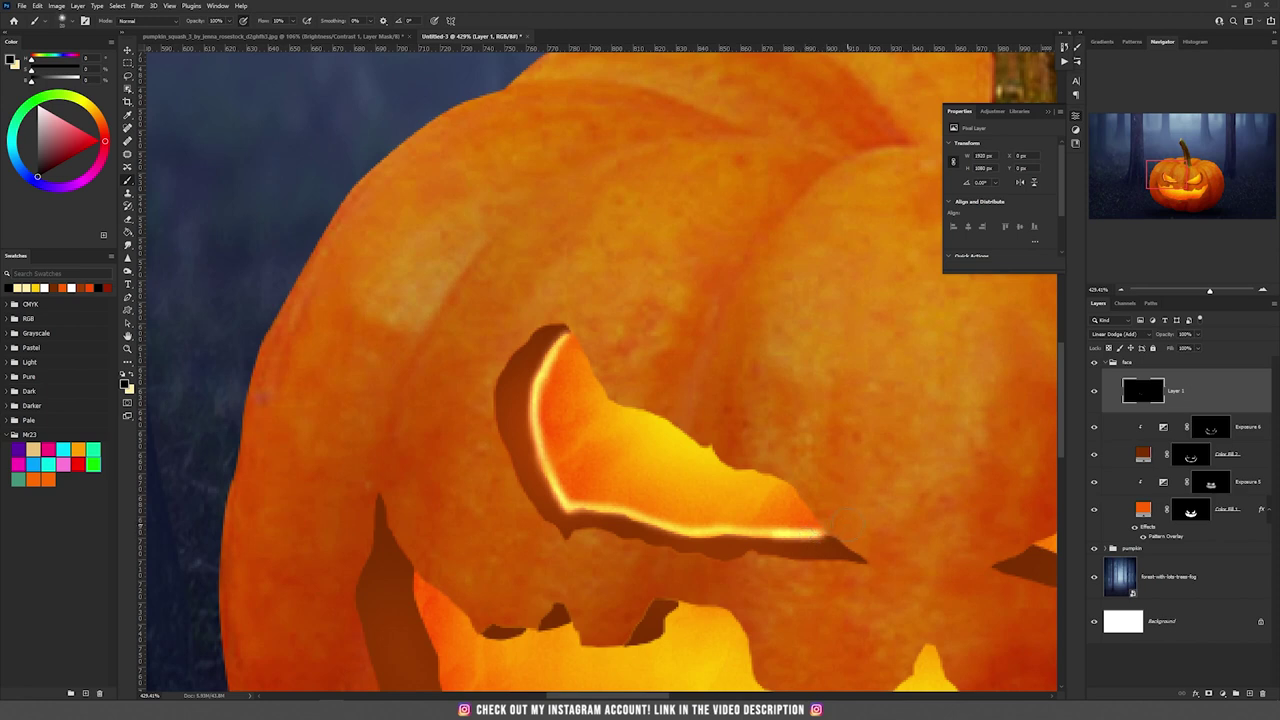
left_click_drag(831, 521, 700, 507)
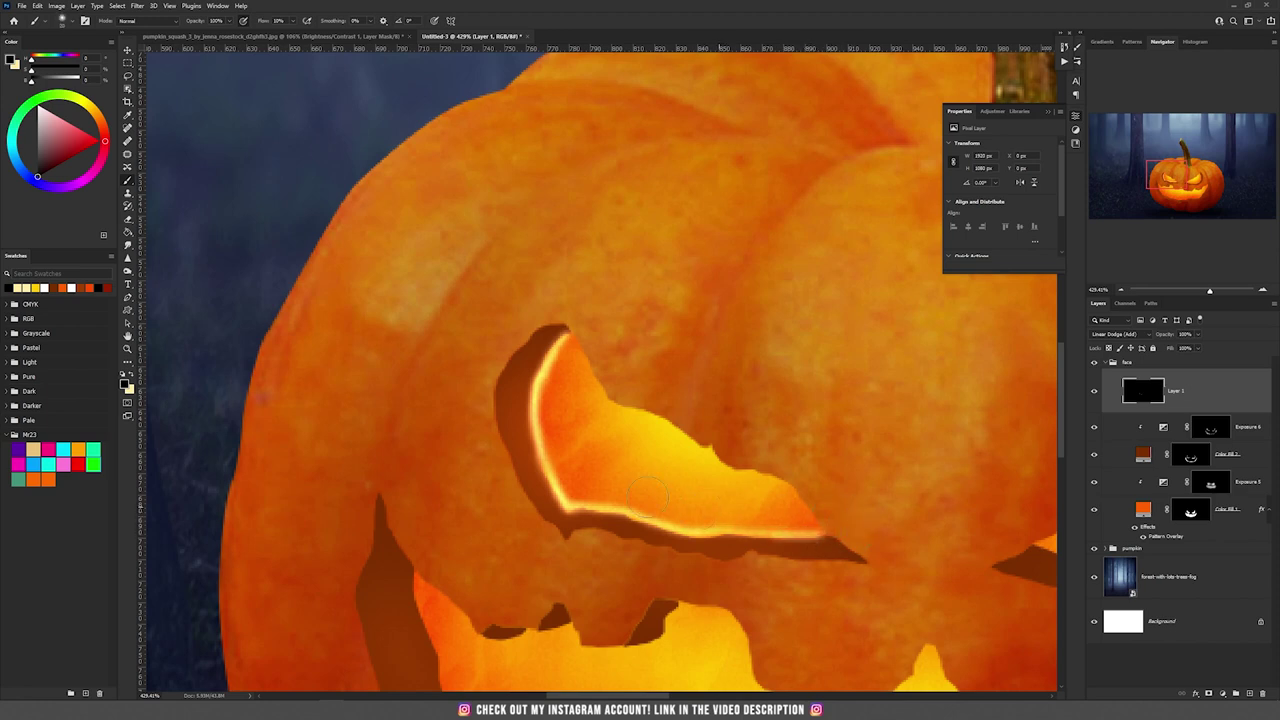
left_click_drag(548, 378, 566, 342)
Retouch the left eye's lower rim highlight with pale yellow.
scroll(580, 381, "down", 5)
scroll(522, 441, "up", 6)
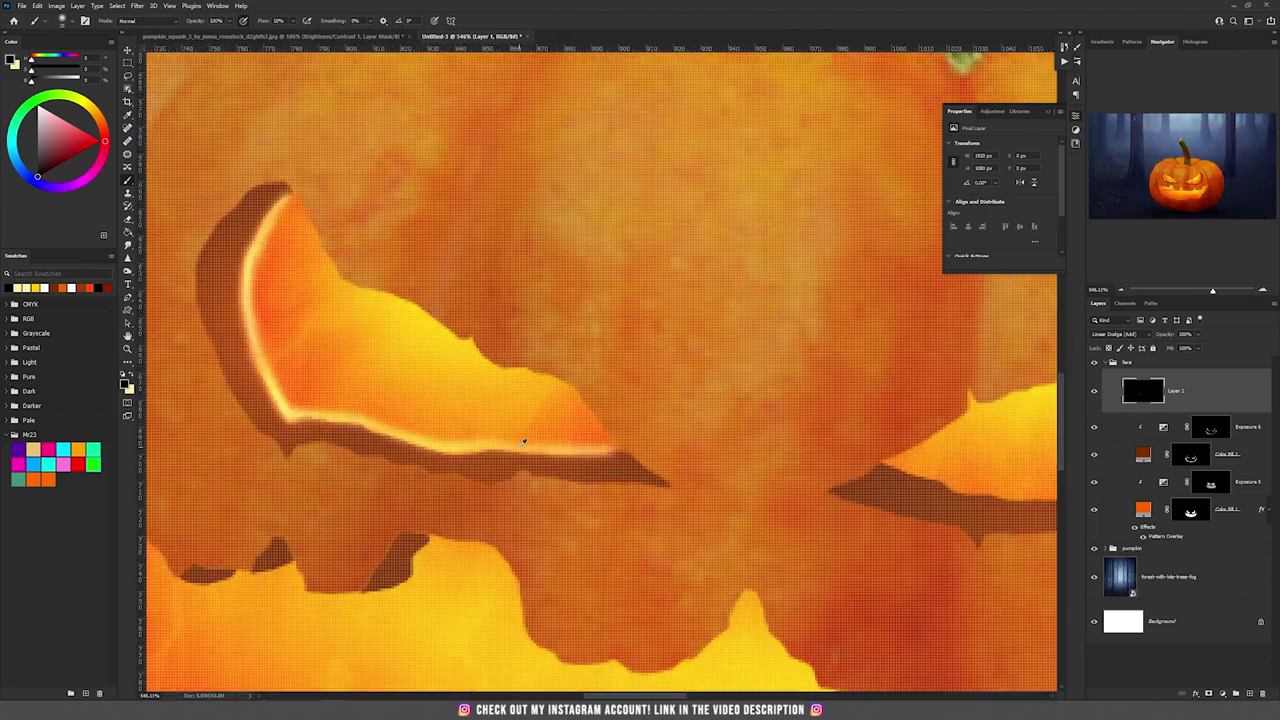
scroll(522, 441, "up", 1)
left_click(588, 450, "alt")
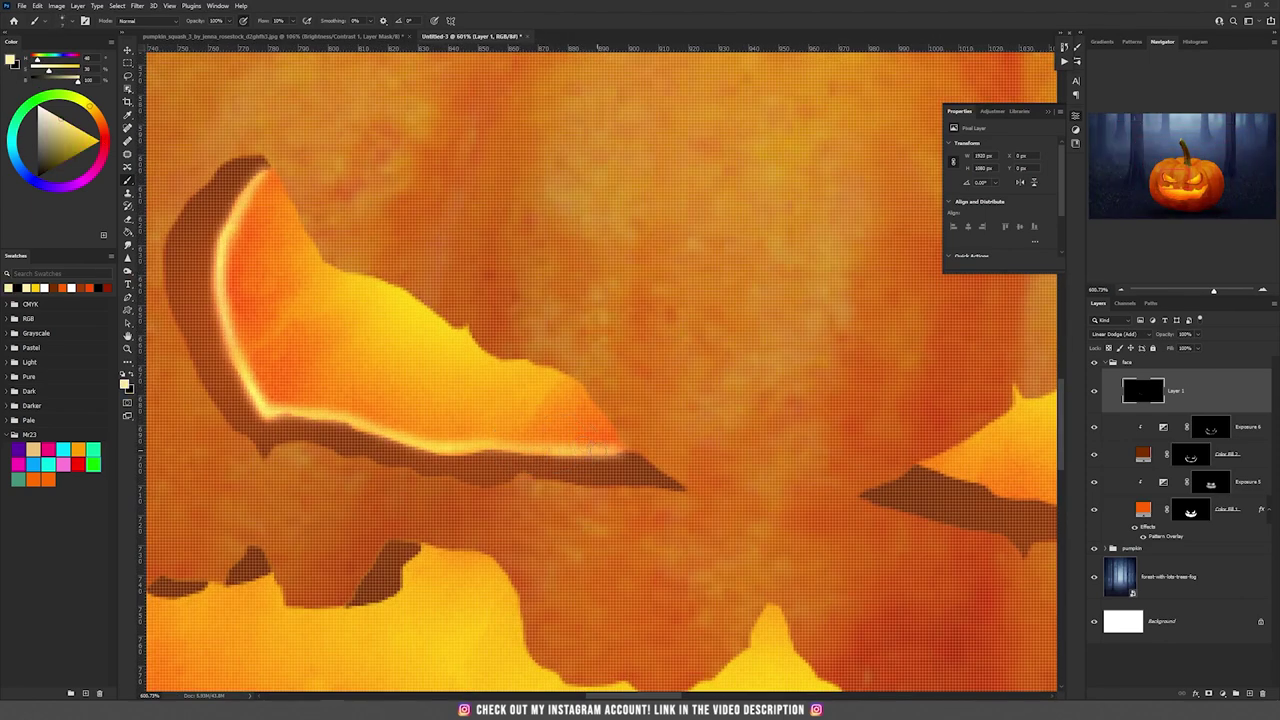
key("d")
key("x")
left_click_drag(446, 449, 620, 456)
key("x")
Paint the pale yellow highlight along the right eye's inner rim, alternating with black to keep the line thin.
scroll(606, 458, "down", 8)
mouse_move(792, 474)
left_mouse_down()
mouse_move(550, 404)
mouse_move(665, 416)
mouse_move(738, 356)
left_mouse_up()
key("x")
left_click_drag(524, 398, 718, 406)
left_click_drag(738, 368, 688, 436)
mouse_move(672, 340)
left_mouse_down()
mouse_move(686, 458)
mouse_move(440, 498)
left_mouse_up()
scroll(682, 359, "up", 2)
key("x")
key("x")
left_click_drag(690, 440, 664, 488)
key("x")
mouse_move(692, 440)
left_mouse_down()
mouse_move(686, 481)
mouse_move(677, 348)
mouse_move(678, 486)
mouse_move(636, 496)
left_mouse_up()
scroll(636, 484, "down", 10)
scroll(589, 451, "up", 10)
key("x")
mouse_move(535, 396)
left_mouse_down()
mouse_move(497, 392)
mouse_move(532, 398)
left_mouse_up()
key("x")
mouse_move(706, 400)
left_mouse_down()
mouse_move(762, 431)
mouse_move(733, 406)
mouse_move(790, 420)
left_mouse_up()
key("x")
key("x")
left_click_drag(780, 410, 745, 400)
scroll(720, 400, "down", 6)
scroll(540, 441, "up", 7)
key("x")
mouse_move(570, 414)
left_mouse_down()
mouse_move(709, 398)
mouse_move(620, 416)
mouse_move(654, 392)
left_mouse_up()
key("x")
mouse_move(720, 418)
left_mouse_down()
mouse_move(600, 412)
mouse_move(650, 388)
mouse_move(570, 422)
left_mouse_up()
key("x")
key("x")
key("x")
key("x")
Paint the thin highlight down the left side of the mouth's inner rim, trimming it with black.
scroll(630, 390, "down", 6)
scroll(509, 400, "up", 8)
key("x")
left_click_drag(519, 342, 549, 450)
key("x")
key("x")
left_click_drag(519, 342, 540, 440)
mouse_move(545, 450)
left_mouse_down()
mouse_move(552, 383)
mouse_move(645, 532)
left_mouse_up()
mouse_move(523, 266)
left_mouse_down()
mouse_move(645, 555)
mouse_move(523, 403)
mouse_move(595, 423)
left_mouse_up()
key("x")
left_click_drag(450, 160, 495, 310)
key("x")
key("x")
key("x")
mouse_move(417, 134)
left_mouse_down()
mouse_move(480, 200)
mouse_move(437, 177)
mouse_move(550, 405)
left_mouse_up()
key("x")
Continue the pale yellow highlight along the mouth's lower rim, trimming its edges with black.
key("x")
mouse_move(600, 436)
left_mouse_down()
mouse_move(860, 530)
mouse_move(730, 524)
left_mouse_up()
key("ctrl+z")
left_click_drag(420, 402, 578, 478)
key("x")
mouse_move(575, 478)
left_mouse_down()
mouse_move(470, 440)
mouse_move(572, 476)
left_mouse_up()
key("x")
mouse_move(481, 453)
left_mouse_down()
mouse_move(306, 137)
mouse_move(574, 482)
mouse_move(590, 485)
left_mouse_up()
key("x")
mouse_move(665, 515)
left_mouse_down()
mouse_move(760, 525)
mouse_move(767, 540)
mouse_move(674, 518)
mouse_move(734, 524)
left_mouse_up()
key("x")
key("x")
key("x")
key("x")
left_click_drag(784, 536, 568, 480)
mouse_move(806, 477)
left_mouse_down()
mouse_move(568, 493)
mouse_move(514, 474)
mouse_move(650, 436)
left_mouse_up()
key("x")
key("x")
key("x")
mouse_move(456, 468)
left_mouse_down()
mouse_move(700, 456)
mouse_move(460, 470)
left_mouse_up()
key("x")
mouse_move(680, 454)
left_mouse_down()
mouse_move(768, 432)
mouse_move(535, 459)
mouse_move(672, 450)
mouse_move(400, 444)
left_mouse_up()
Paint the rim highlight up the right side of the mouth and thin it with black.
key("x")
key("x")
mouse_move(779, 432)
left_mouse_down()
mouse_move(583, 491)
mouse_move(518, 496)
mouse_move(795, 478)
left_mouse_up()
key("x")
key("x")
mouse_move(846, 436)
left_mouse_down()
mouse_move(632, 498)
mouse_move(797, 480)
left_mouse_up()
key("x")
left_click_drag(850, 380, 701, 588)
key("x")
mouse_move(738, 566)
left_mouse_down()
mouse_move(770, 526)
mouse_move(852, 342)
mouse_move(742, 562)
mouse_move(840, 440)
left_mouse_up()
key("x")
key("x")
key("x")
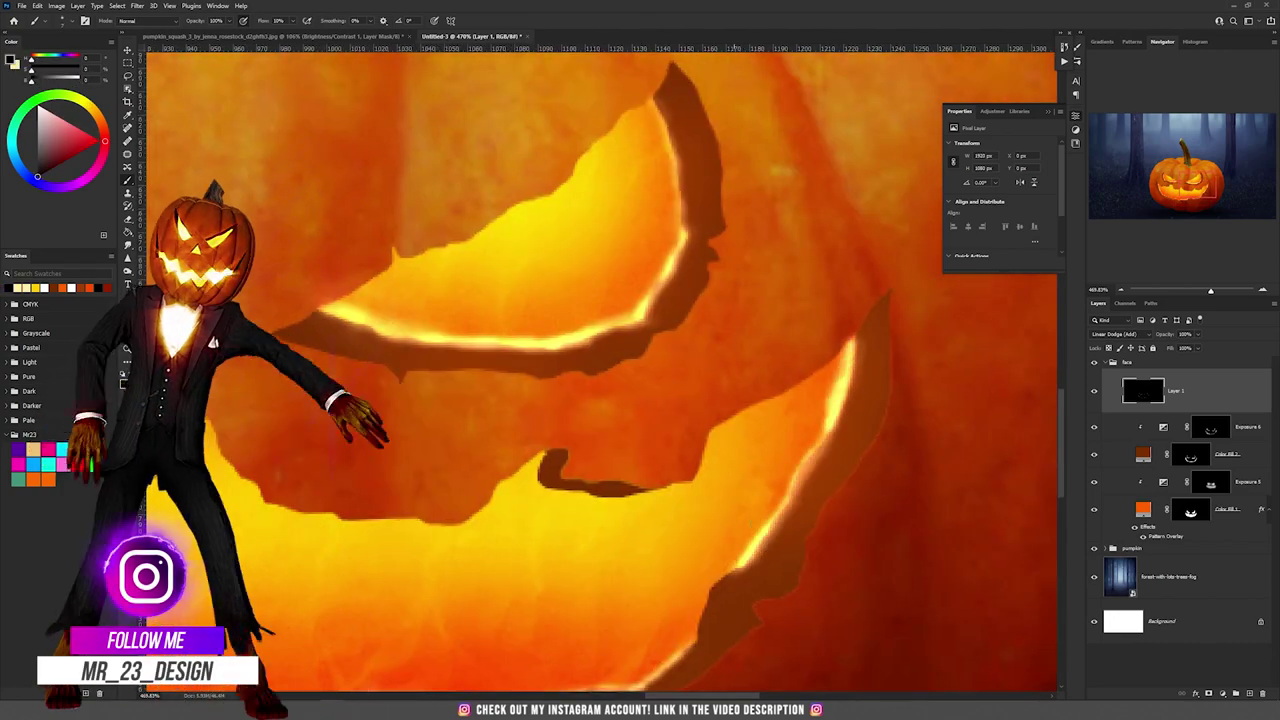
left_click_drag(742, 566, 808, 476)
Darken the brown rim fill to #672700.
scroll(860, 416, "down", 6)
scroll(624, 555, "up", 5)
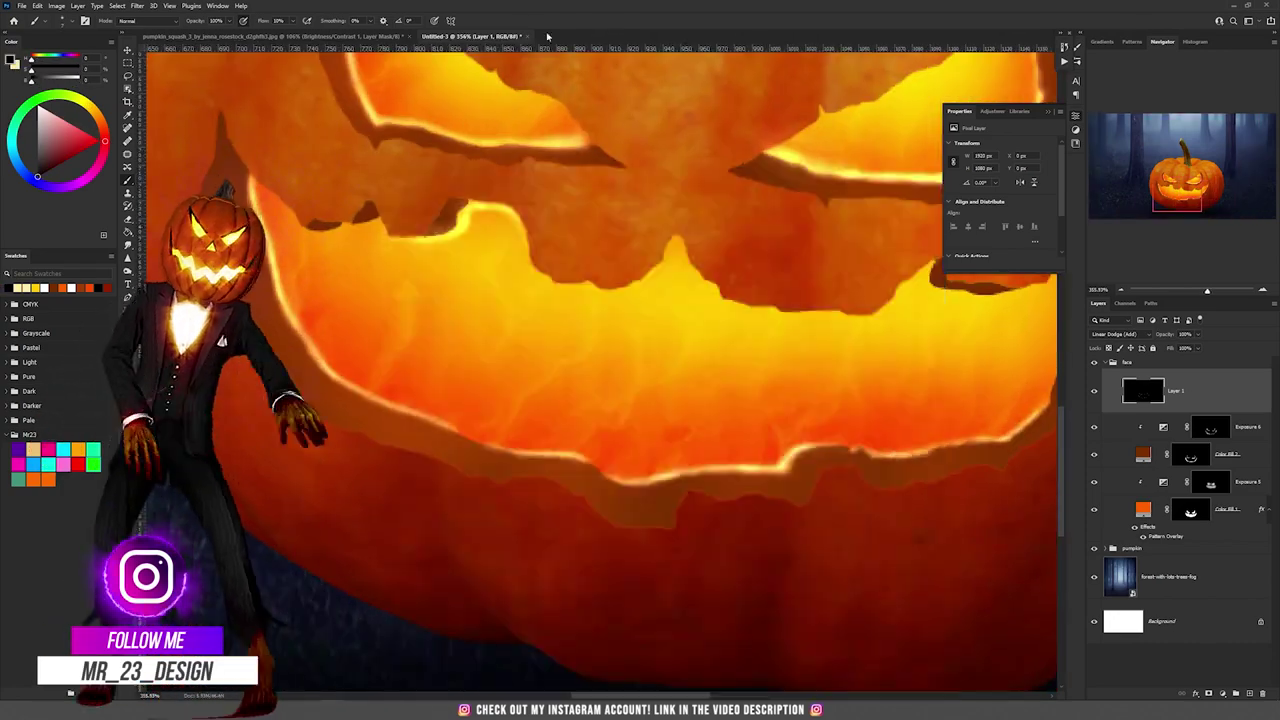
scroll(600, 400, "down", 5)
scroll(600, 400, "up", 4)
key("v")
scroll(868, 457, "down", 4)
scroll(868, 457, "down", 3)
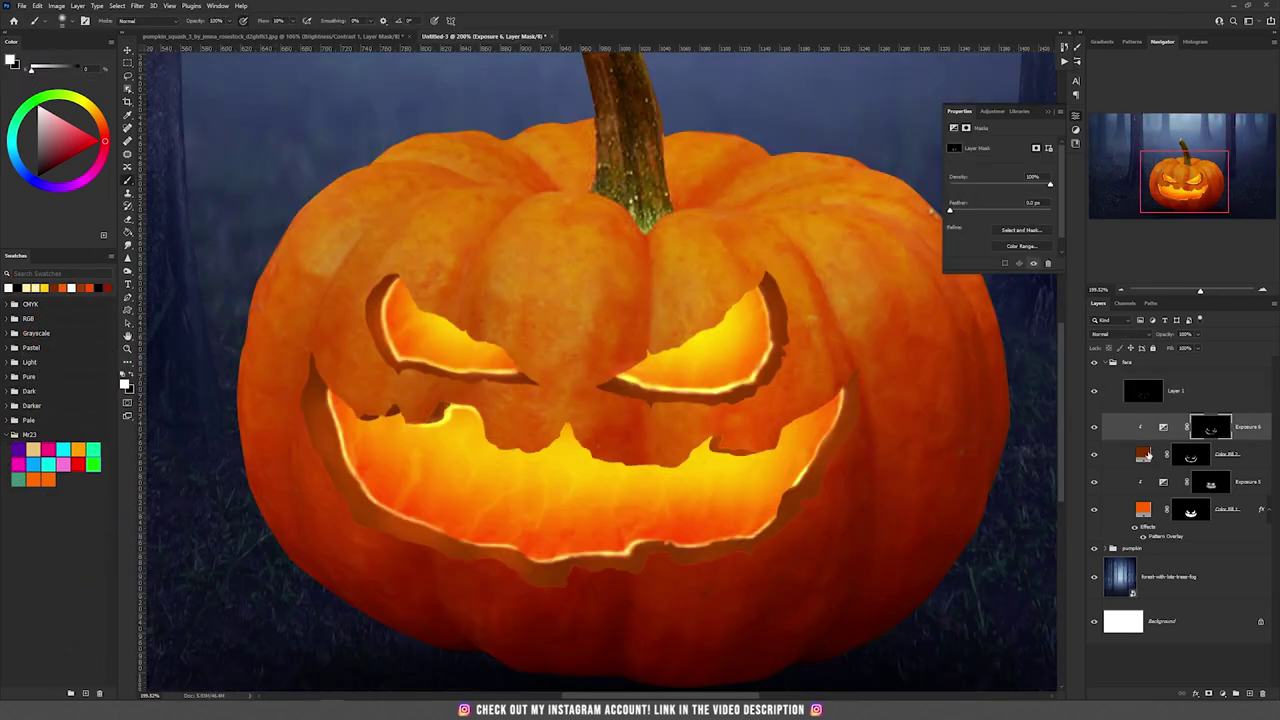
double_click(1143, 455)
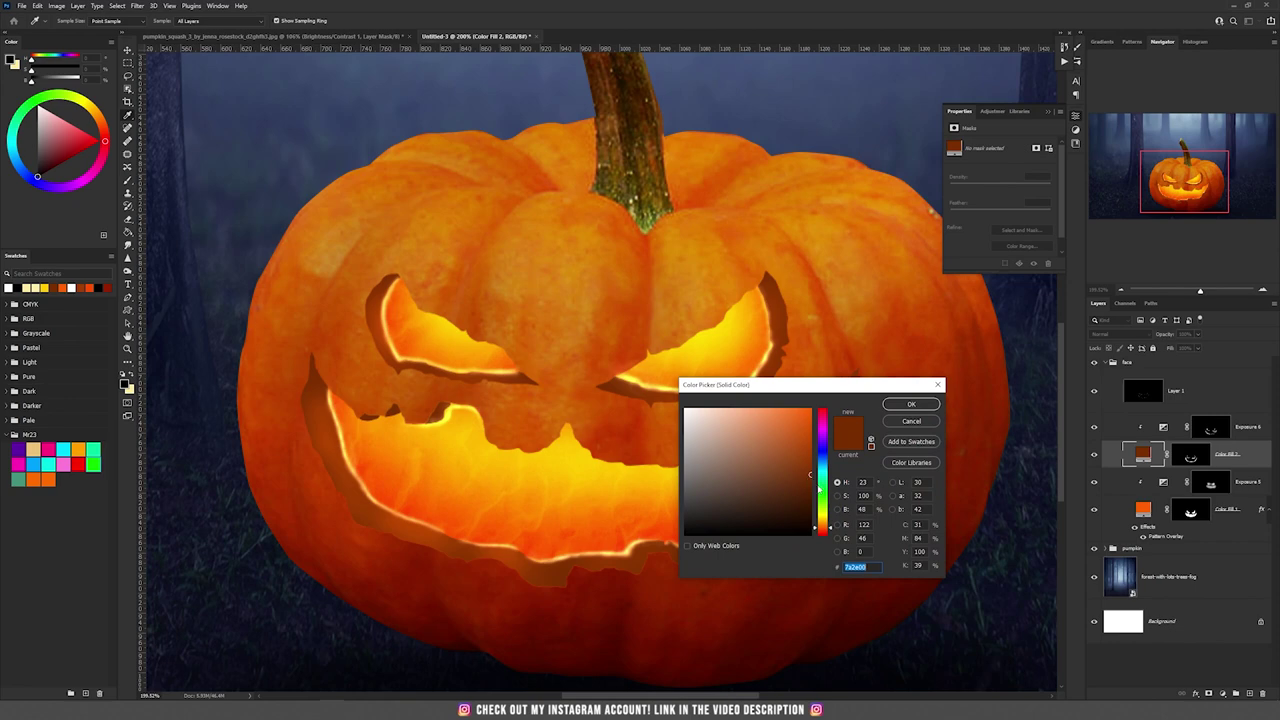
left_click_drag(810, 475, 814, 487)
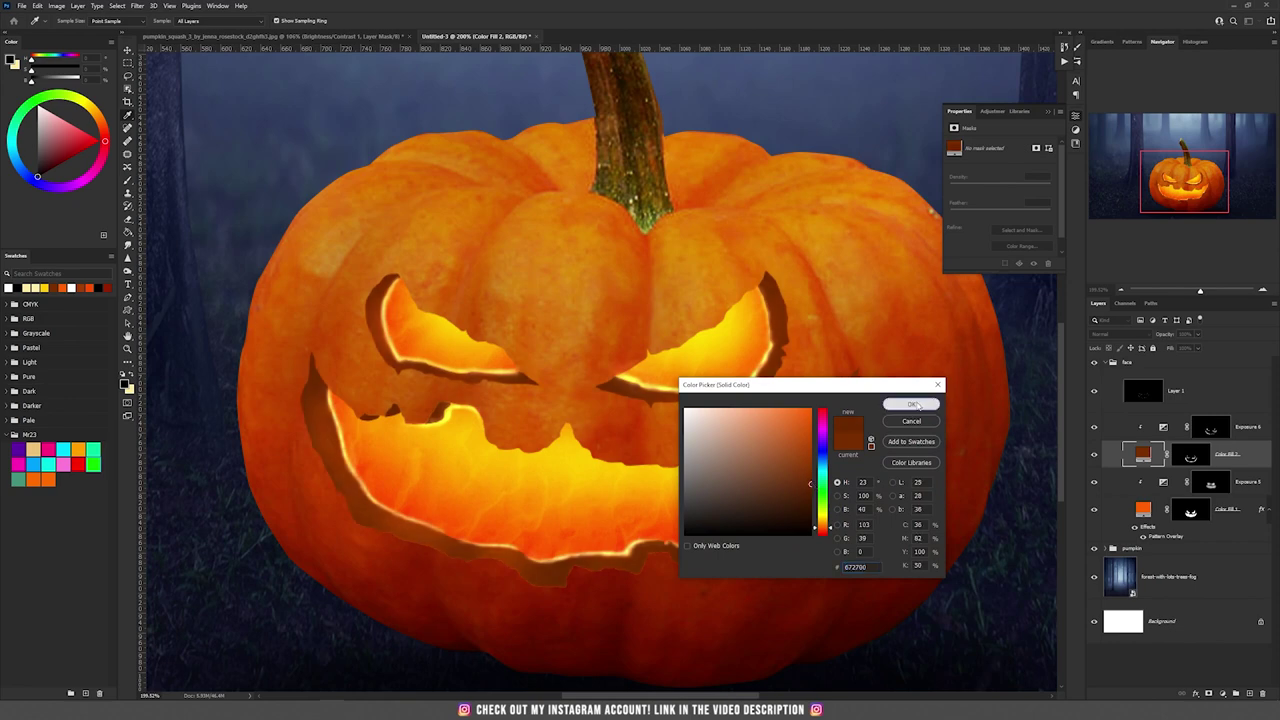
left_click(911, 404)
Toggle the face group's visibility to compare the pumpkin with and without the carved face.
scroll(818, 406, "down", 4)
scroll(651, 487, "up", 5)
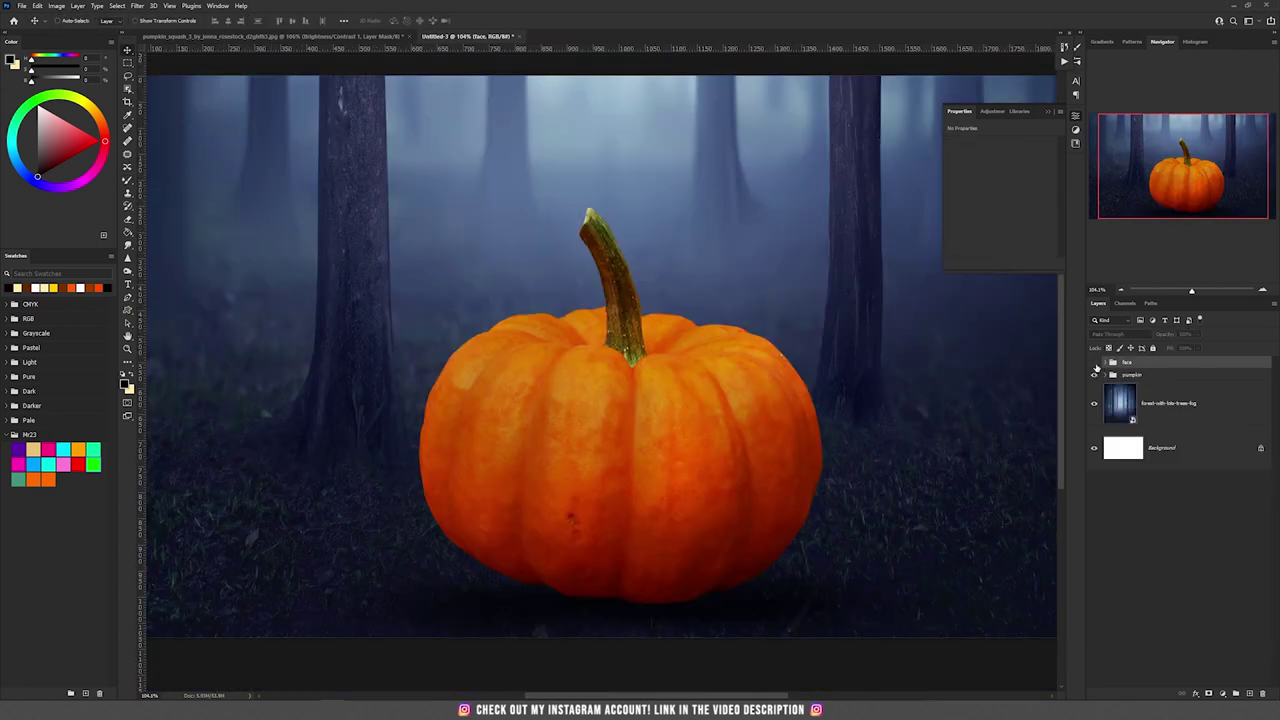
left_click(1095, 364)
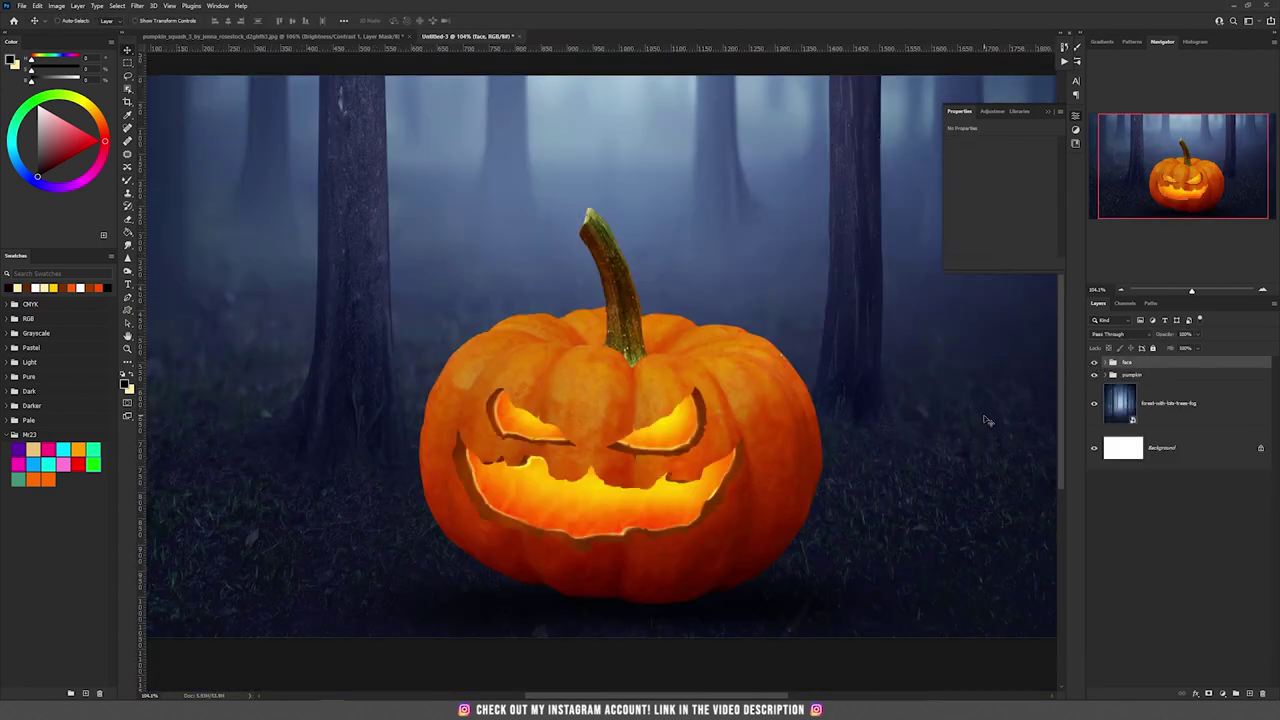
scroll(718, 488, "down", 1)
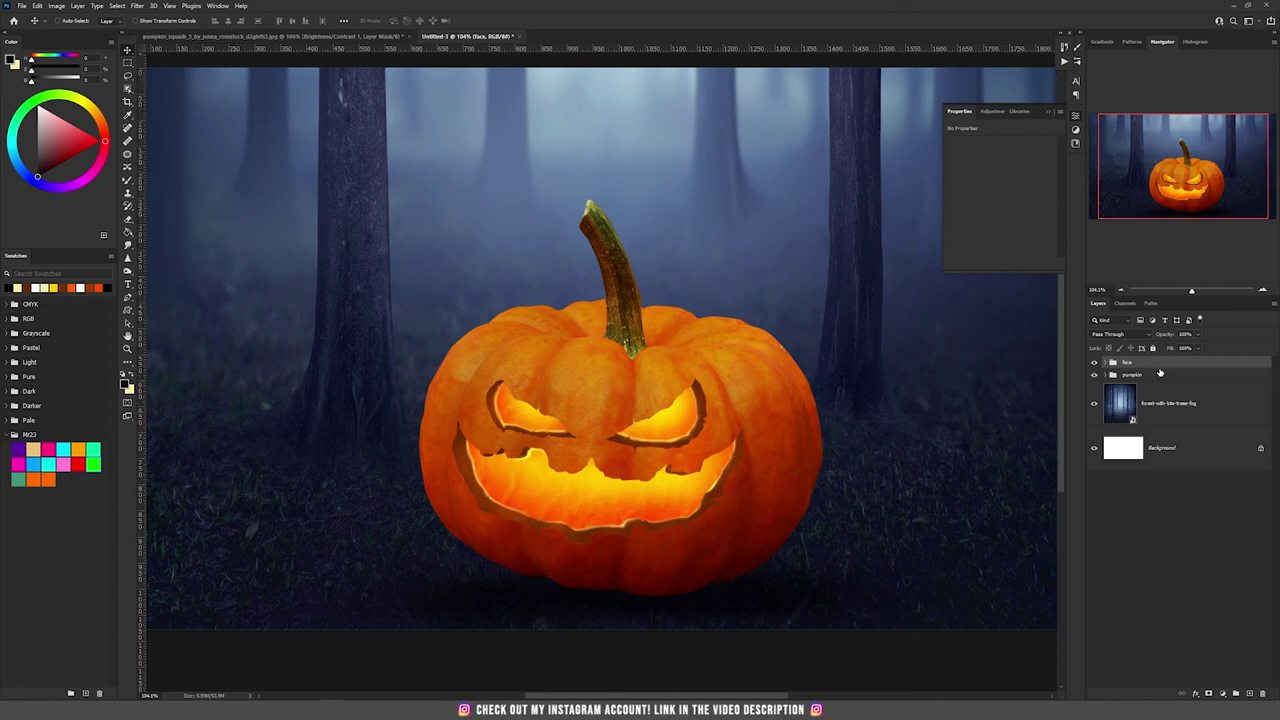
Add a Brightness/Contrast adjustment layer above the face group.
left_click(1222, 695)
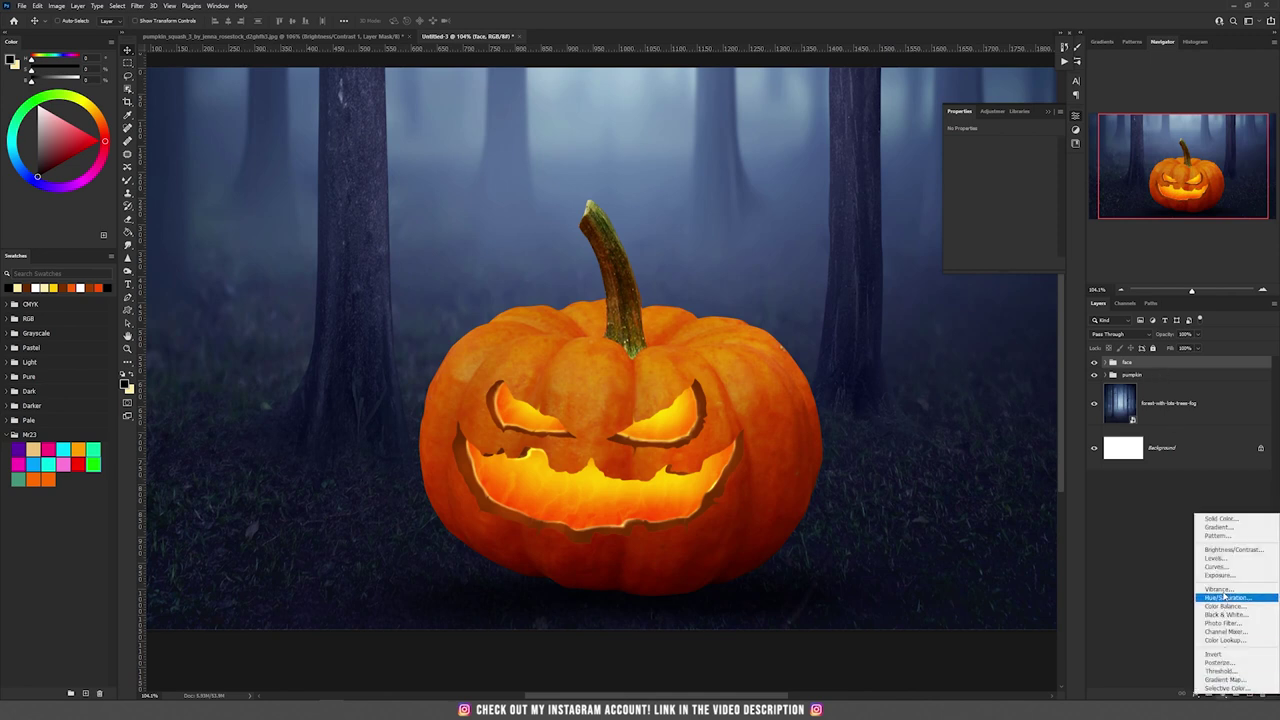
left_click(1224, 551)
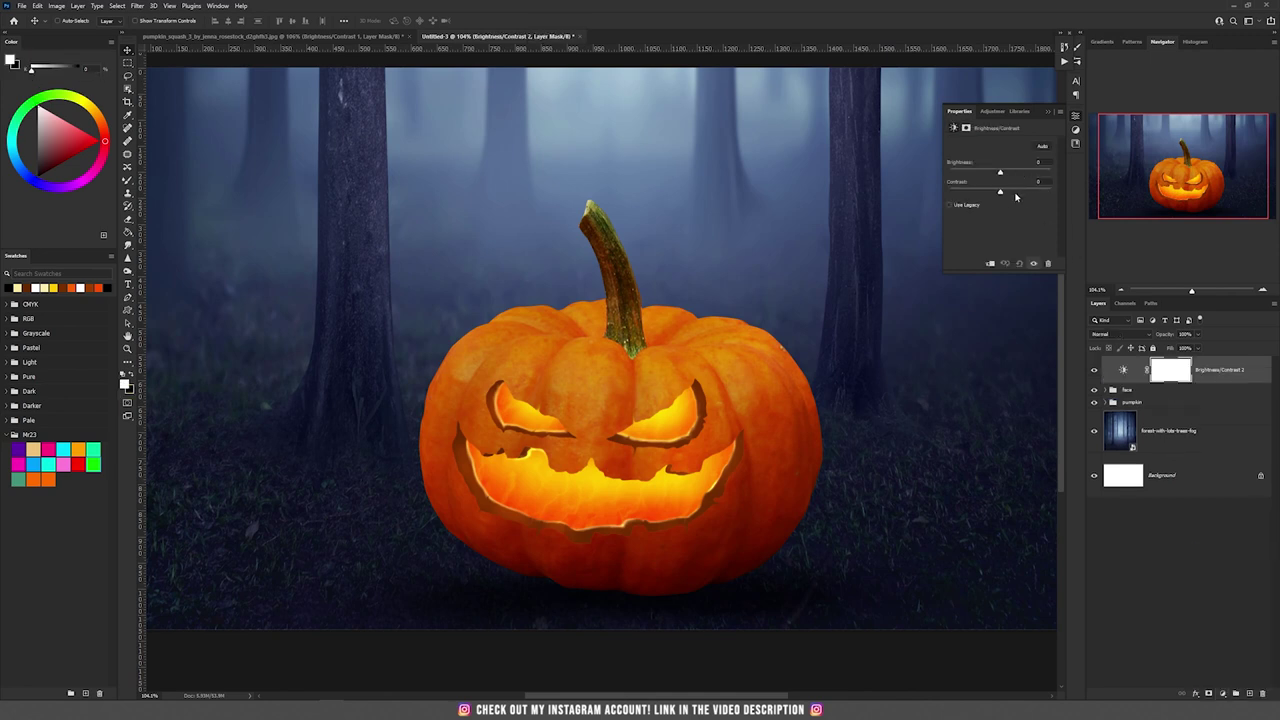